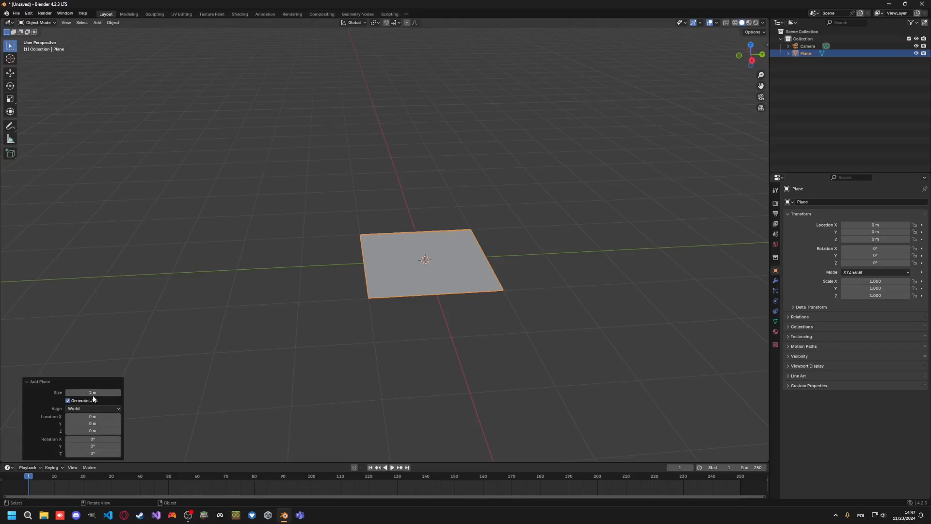
Step: Set the newly added plane's size to 0.7 m
click(95, 393)
text(0.7)
key(Return)
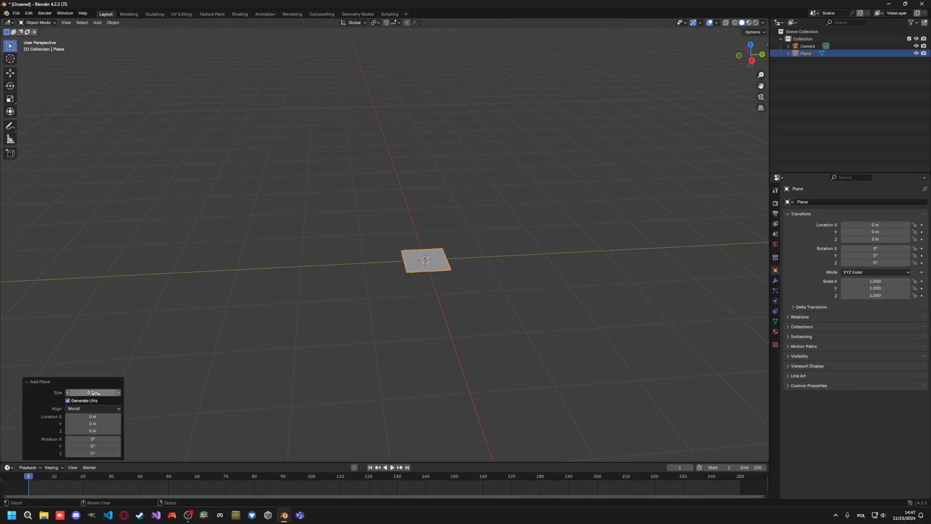
scroll(454, 290, up, 6)
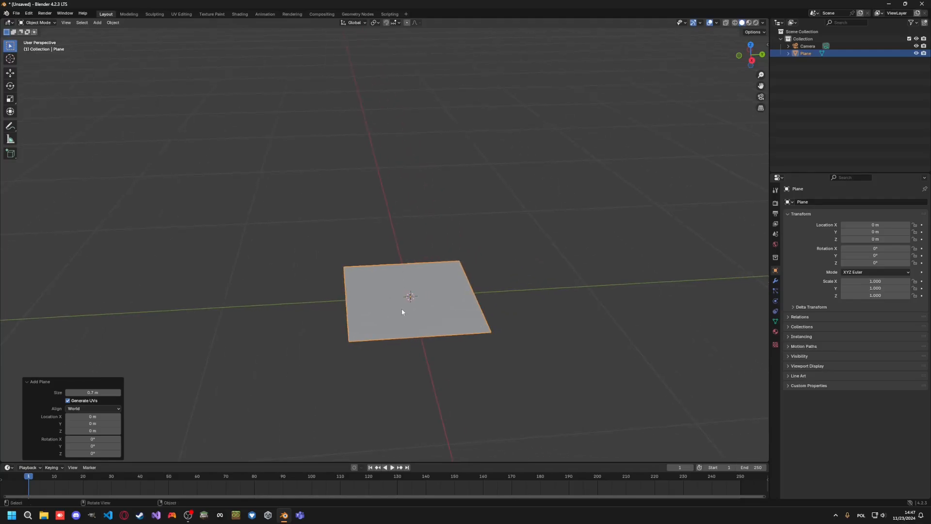
Step: Set the scene's length unit to Centimeters
click(362, 370)
click(775, 234)
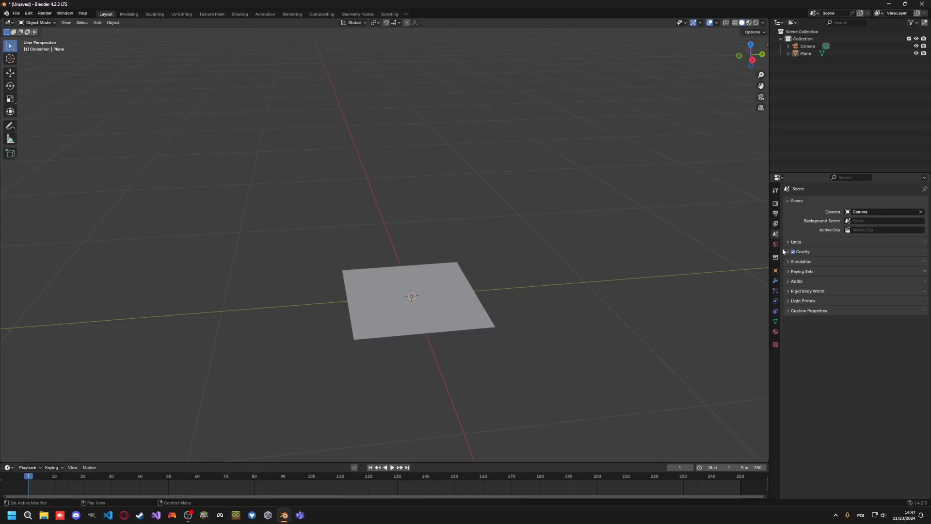
click(788, 242)
click(874, 286)
click(873, 286)
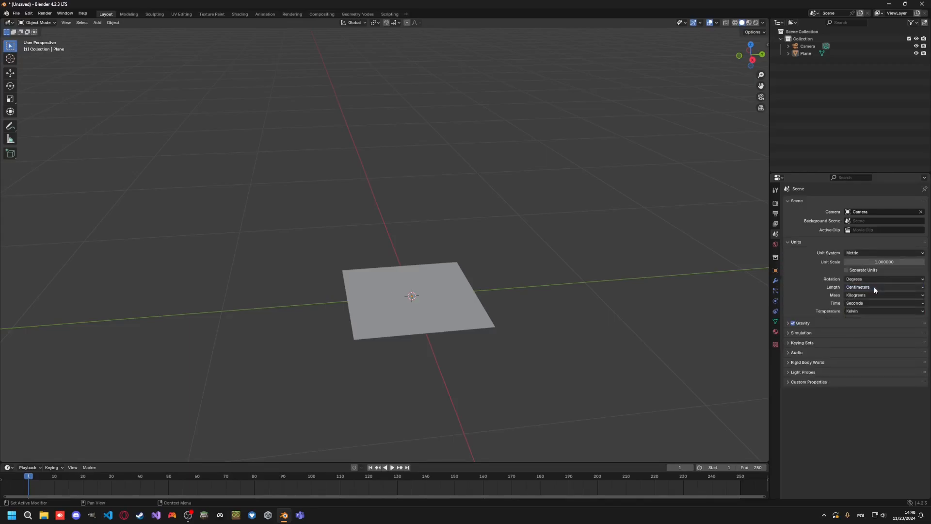
Step: Scale the plane by a factor of 2 along the Y axis and apply its scale
shift+middle_drag(542, 321, 562, 306)
click(546, 306)
key(s)
text(y)
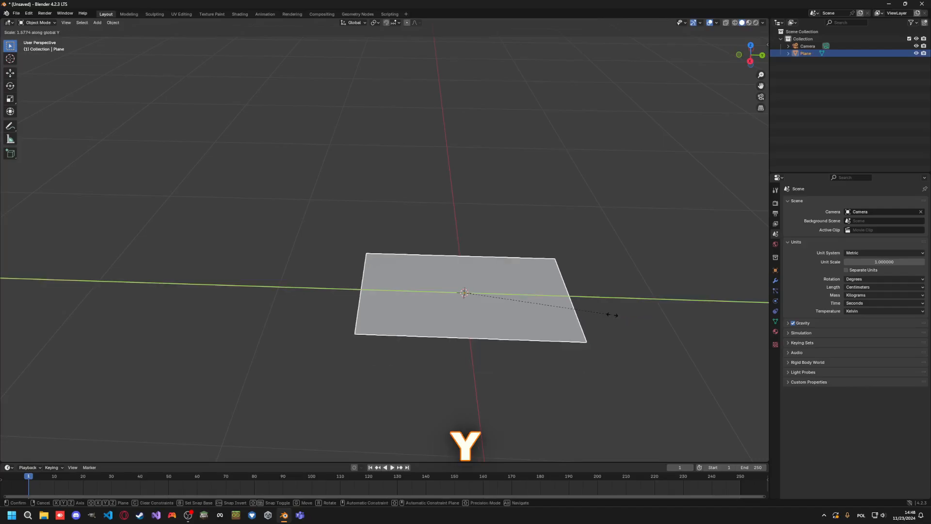
text(2)
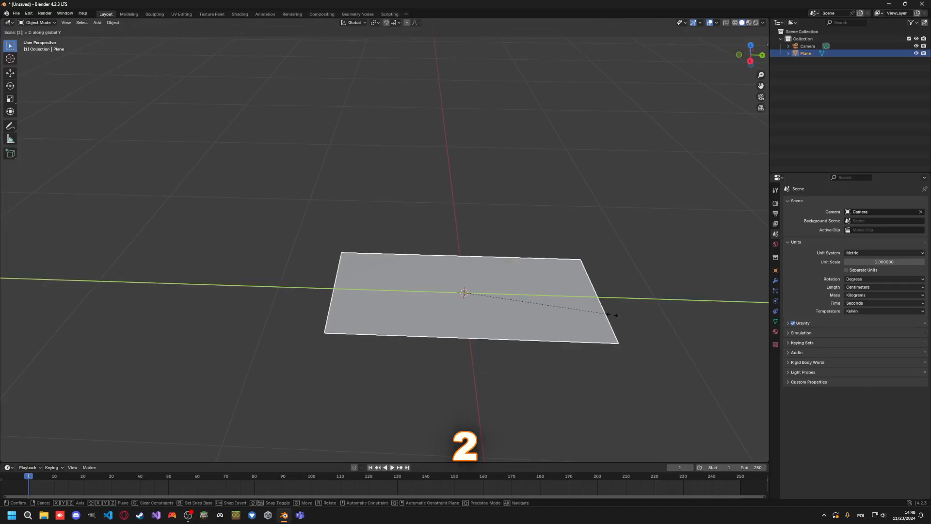
click(612, 314)
shift+middle_drag(553, 374, 478, 333)
key(ctrl+a)
click(420, 347)
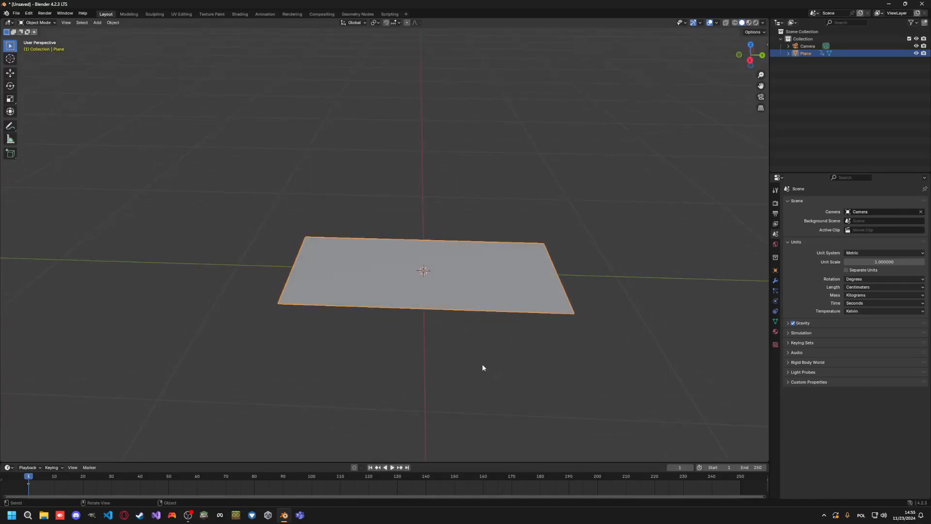
Step: Inset the plane's face by 2.5 cm in Edit Mode
key(Tab)
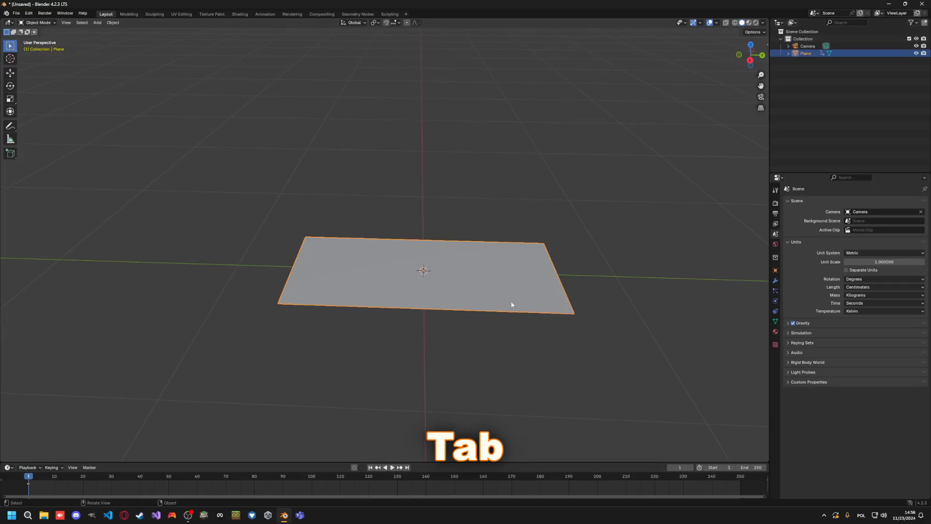
key(Tab)
key(i)
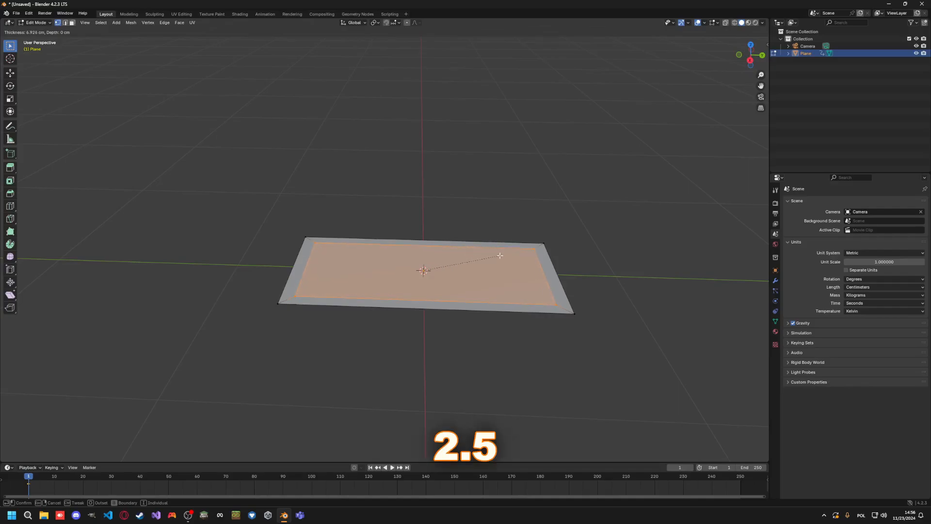
text(2.5)
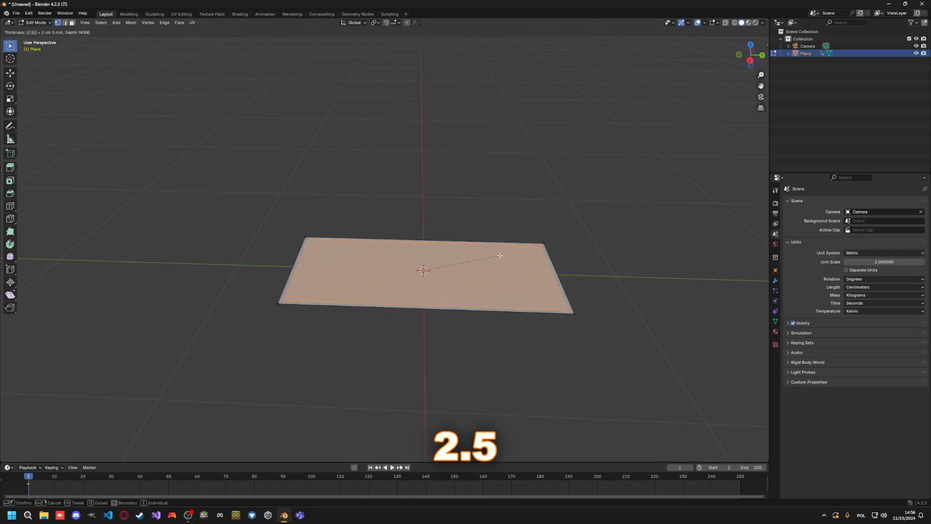
click(500, 255)
Step: Delete the inner face of the inset, leaving only the rectangular border
scroll(349, 259, up, 3)
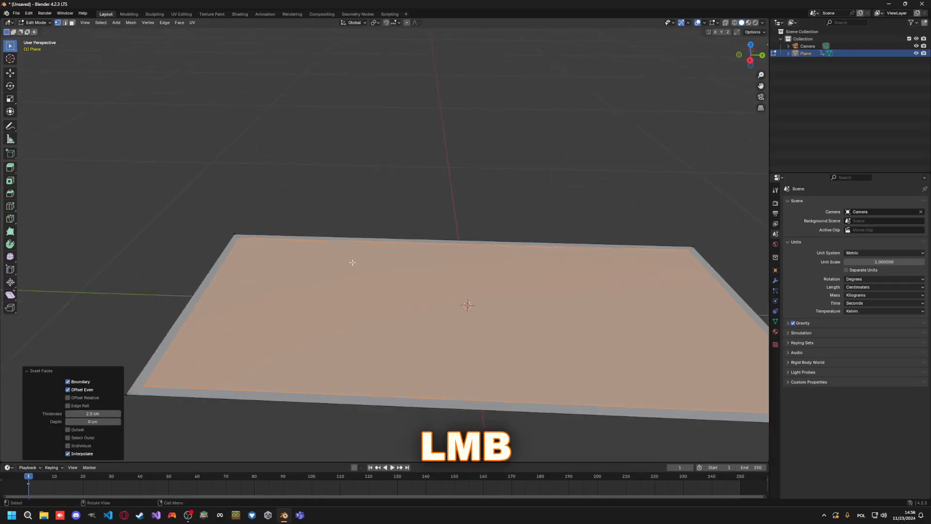
key(x)
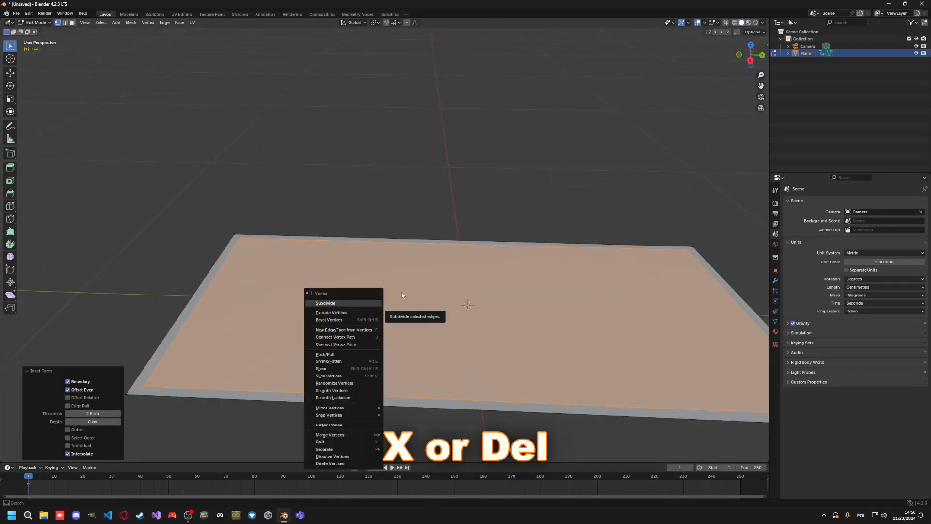
click(406, 304)
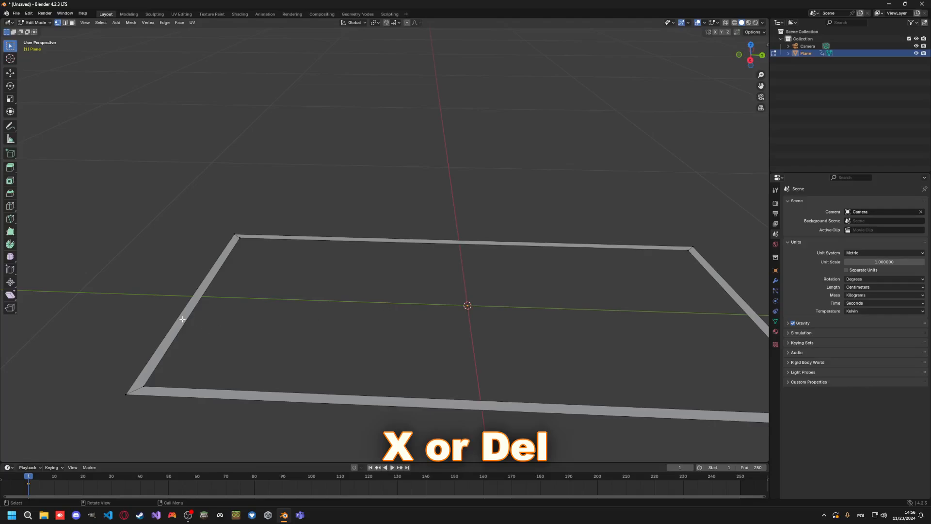
Step: Extrude the whole rectangular border 2.5 cm along its normal and return to Object Mode
text(ae)
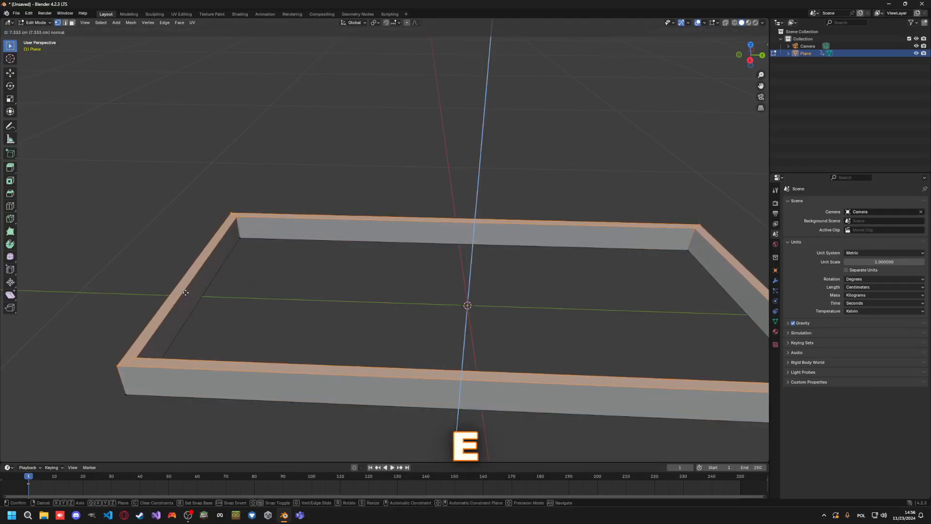
text(2.5)
key(Return)
middle_drag(226, 282, 507, 379)
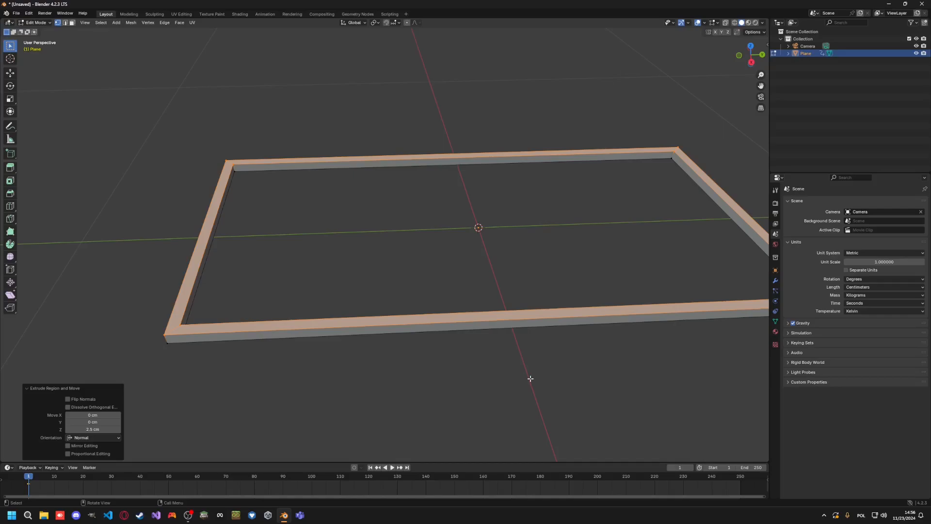
middle_drag(422, 387, 441, 365)
key(Tab)
key(Tab)
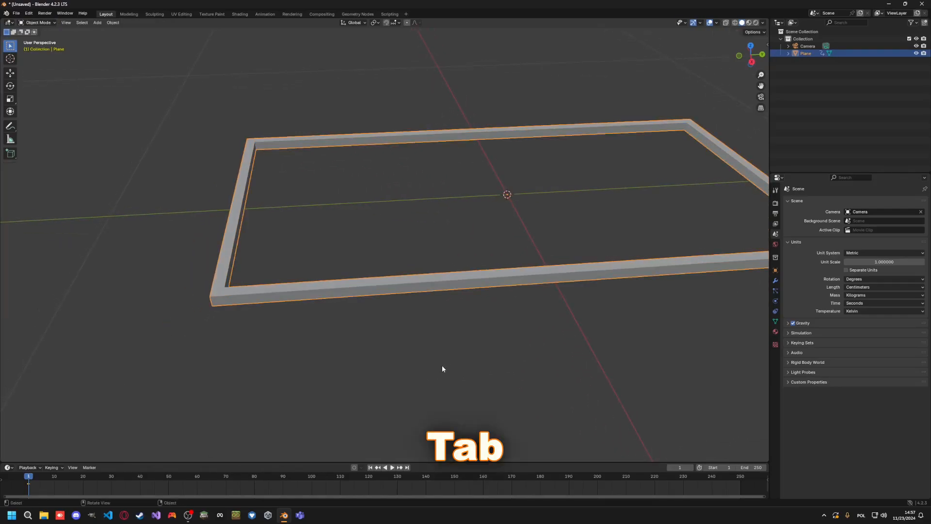
Step: Add a mesh cube with a size of 2.5 cm
key(shift+a)
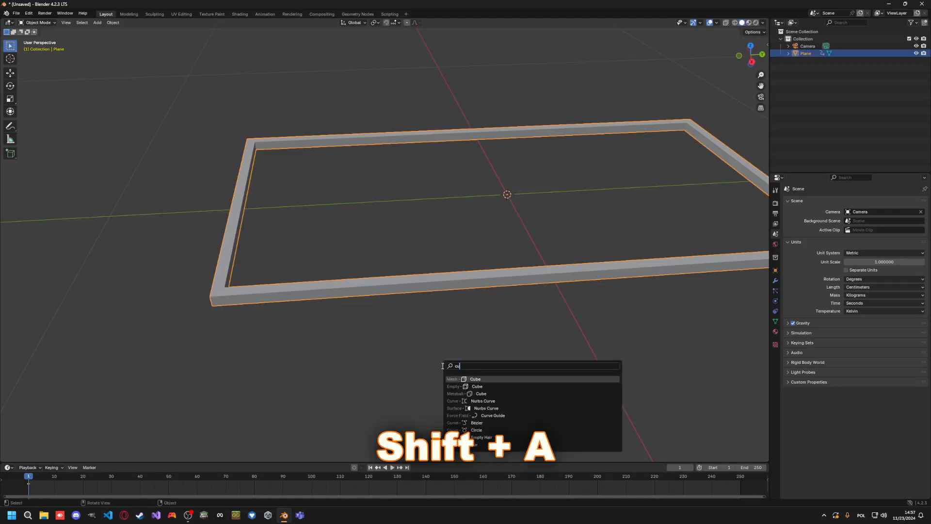
click(442, 368)
click(93, 391)
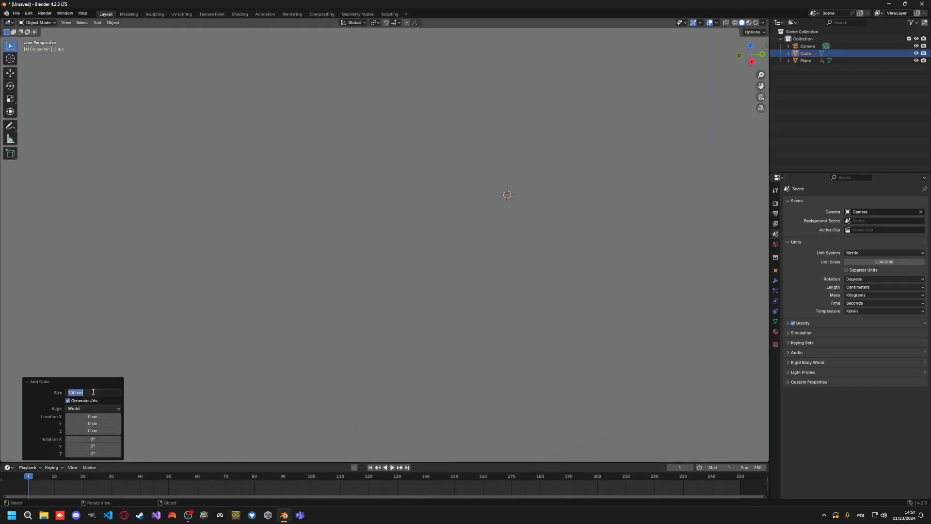
text(2)
text(.5)
key(Return)
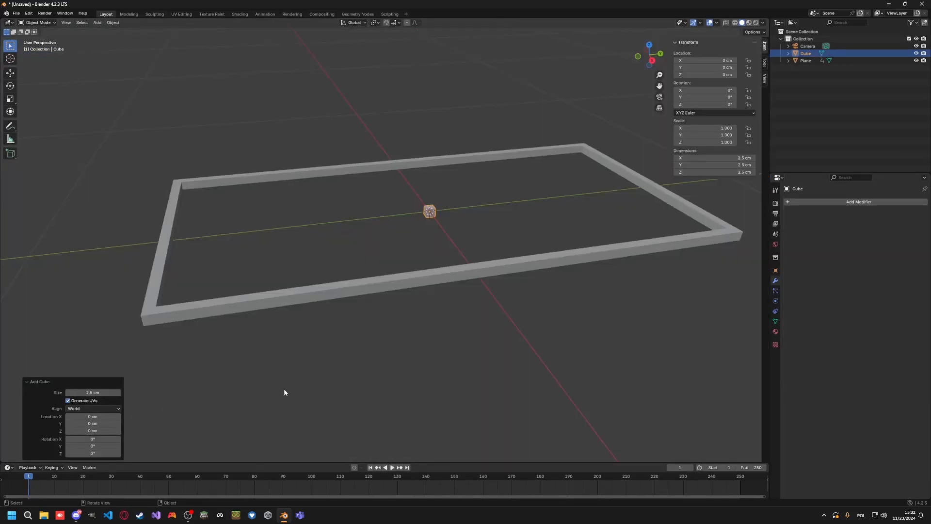
Step: Set the cube's Z dimension to 65 cm and apply its scale
click(397, 376)
click(429, 212)
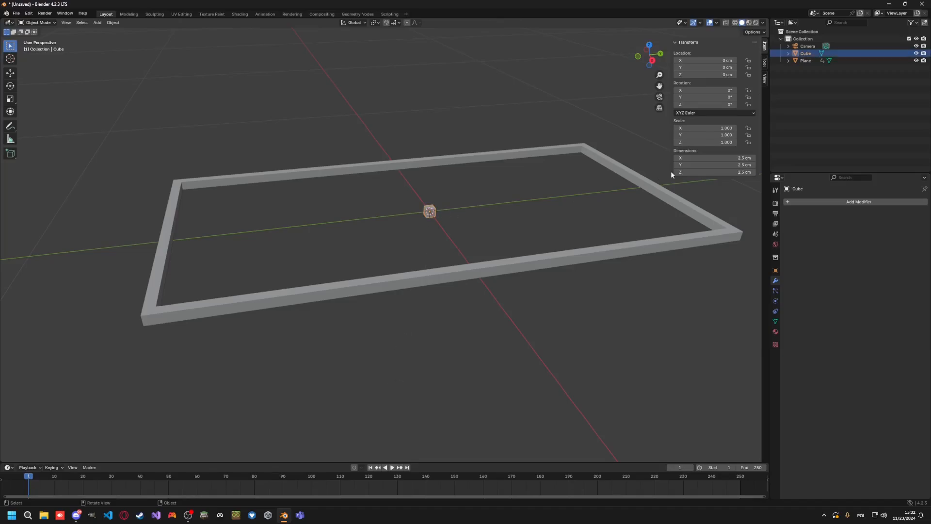
click(743, 172)
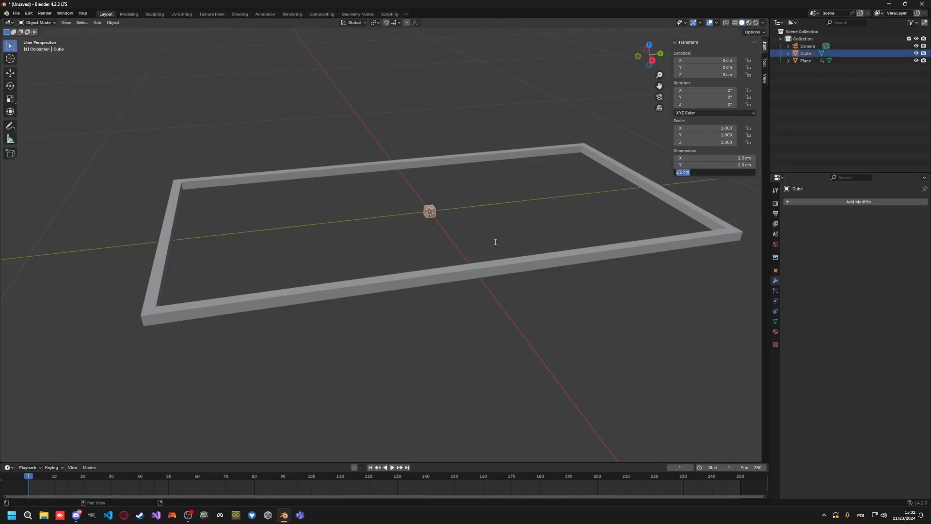
text(7)
key(Return)
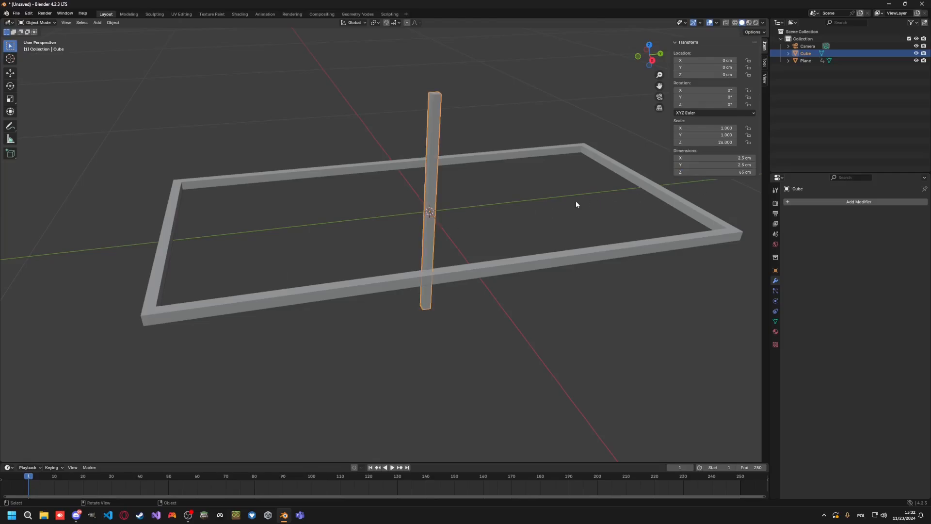
key(ctrl+a)
click(528, 223)
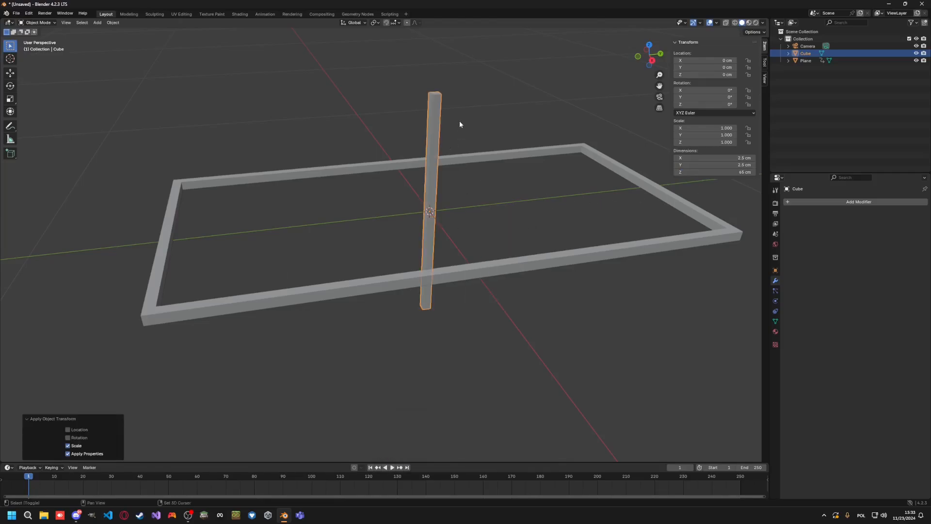
Step: Snap the 3D cursor to the top face of the vertical post
middle_drag(459, 125, 417, 249)
key(Tab)
scroll(416, 217, up, 4)
key(3)
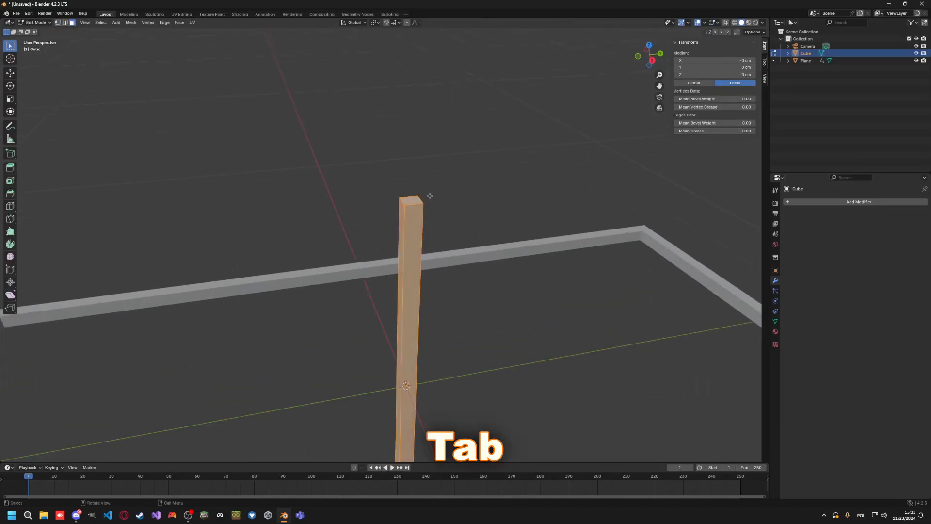
click(424, 198)
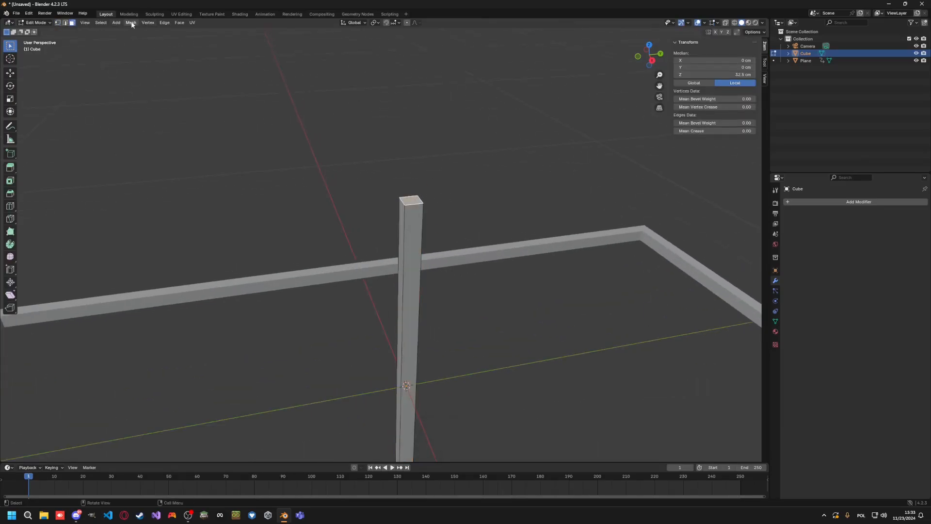
click(131, 22)
mouse_move(141, 46)
click(228, 83)
Step: Set the post's origin to the 3D cursor in Object Mode
key(Tab)
click(113, 22)
mouse_move(131, 39)
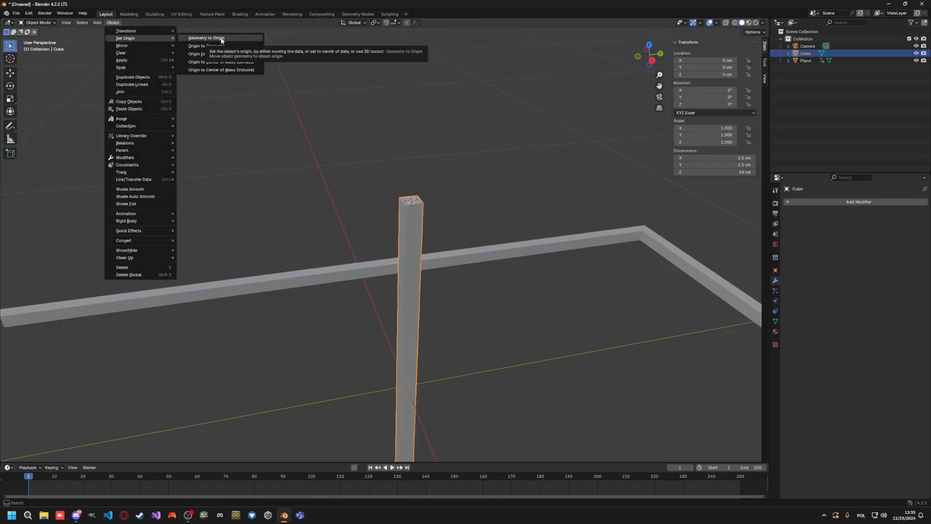
click(220, 53)
Step: Snap the 3D cursor to the diagonal edge on the underside of one frame corner and return to Object Mode
scroll(399, 208, down, 3)
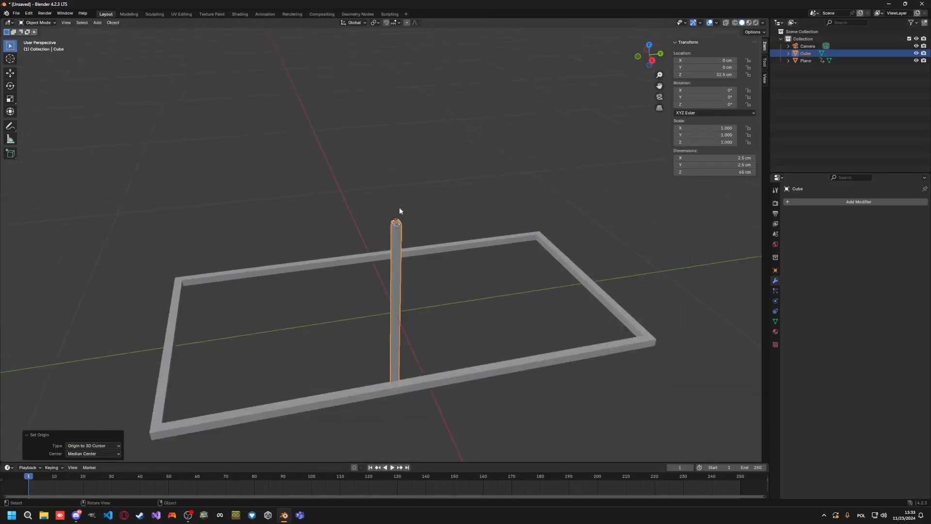
scroll(399, 208, up, 2)
scroll(368, 262, up, 3)
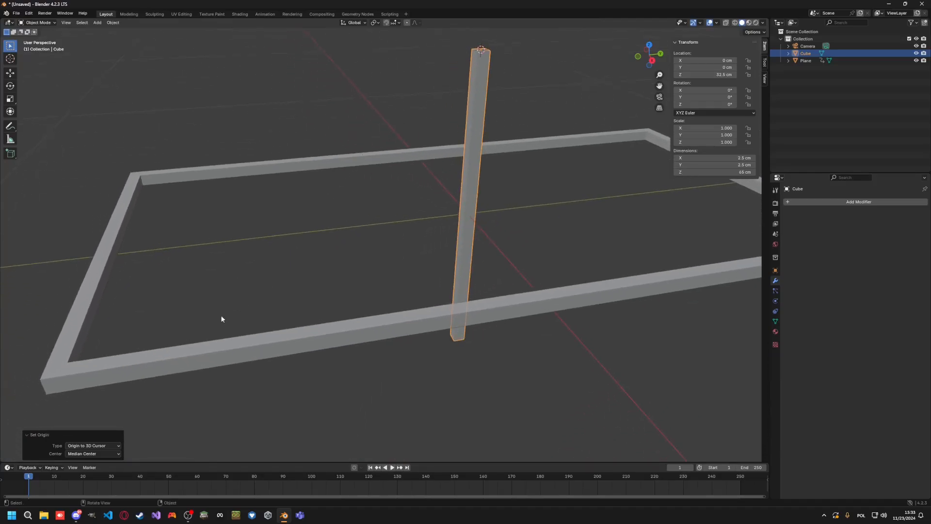
click(200, 329)
middle_drag(200, 330, 236, 281)
key(Tab)
click(185, 182)
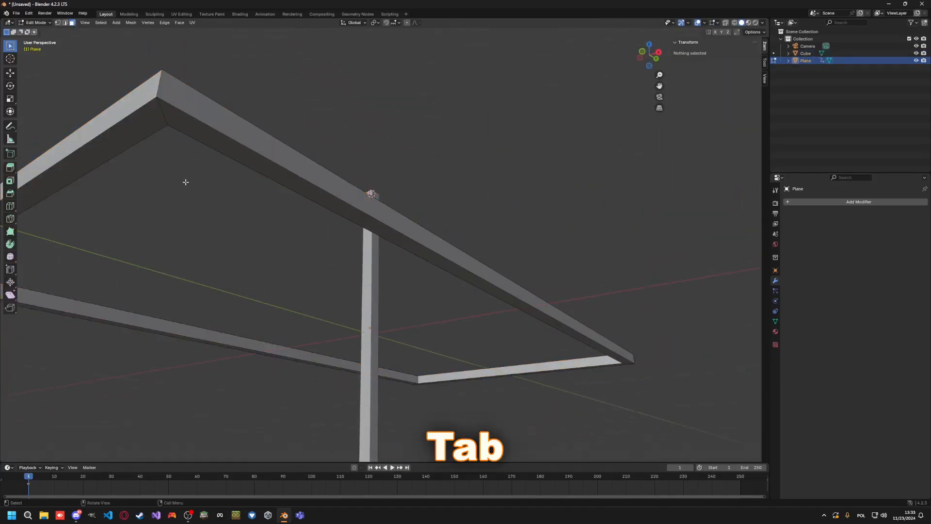
key(2)
click(162, 109)
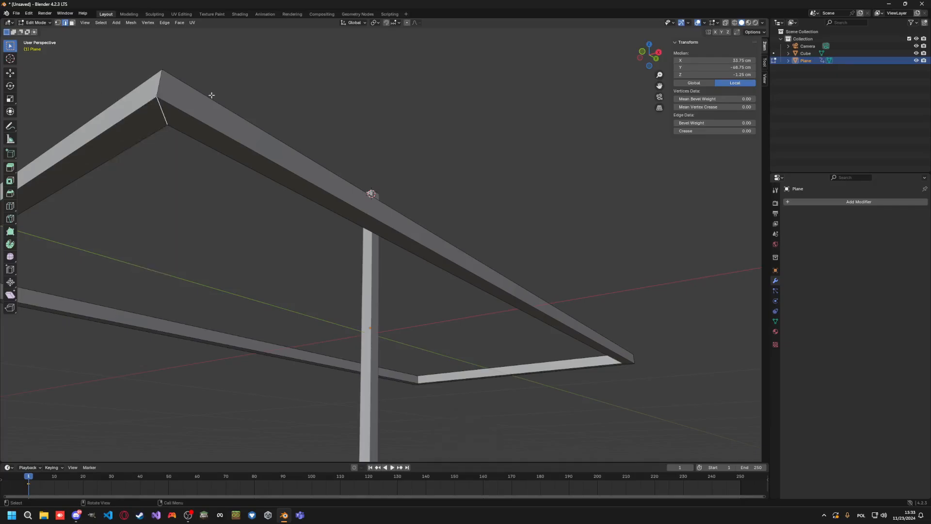
click(131, 22)
mouse_move(152, 47)
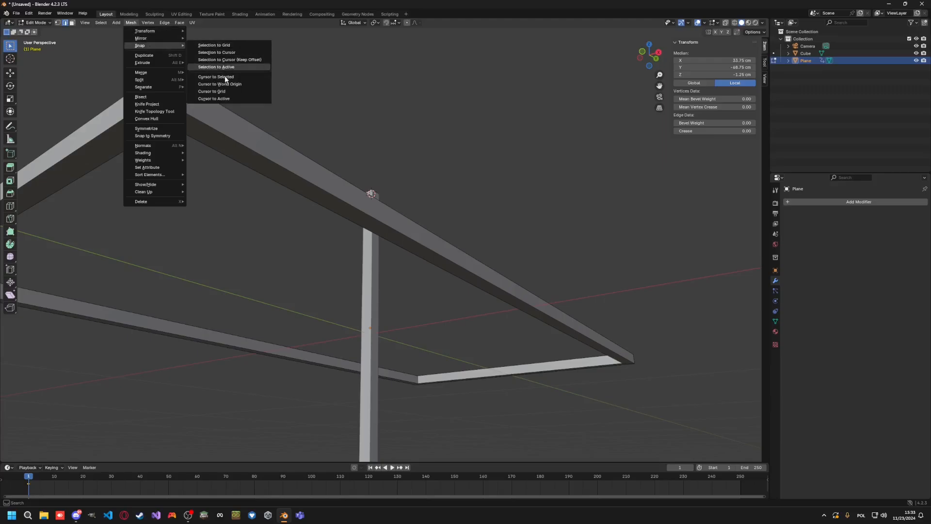
click(227, 78)
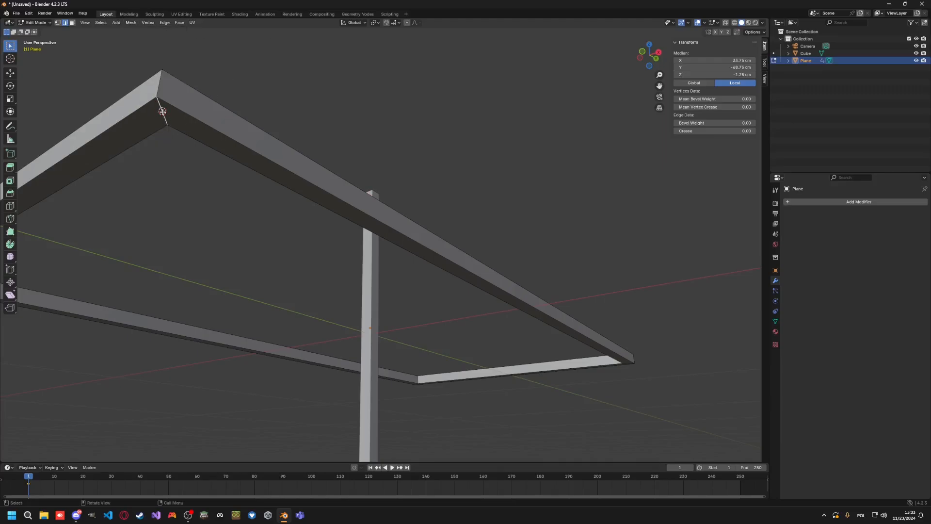
middle_drag(236, 77, 252, 148)
key(Tab)
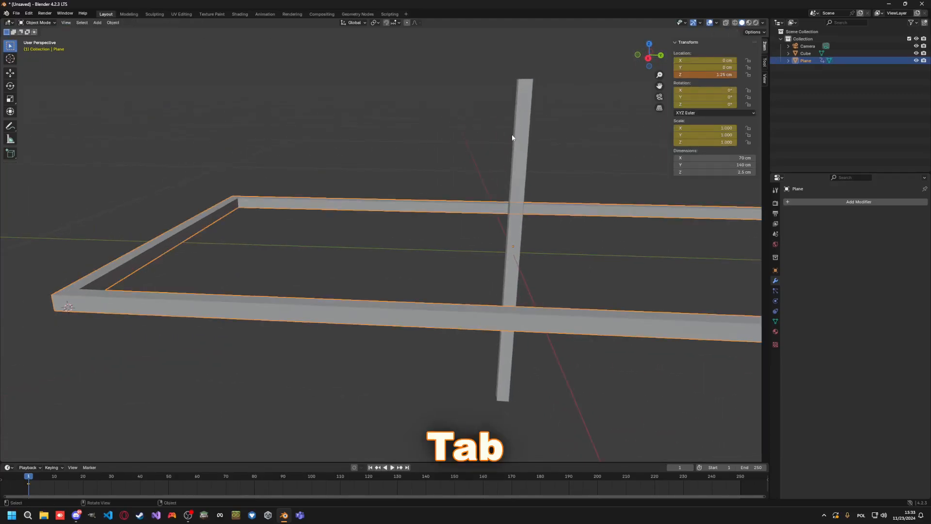
Step: Snap the vertical post to the 3D cursor at the frame's corner and keep the post selected
click(508, 138)
click(112, 23)
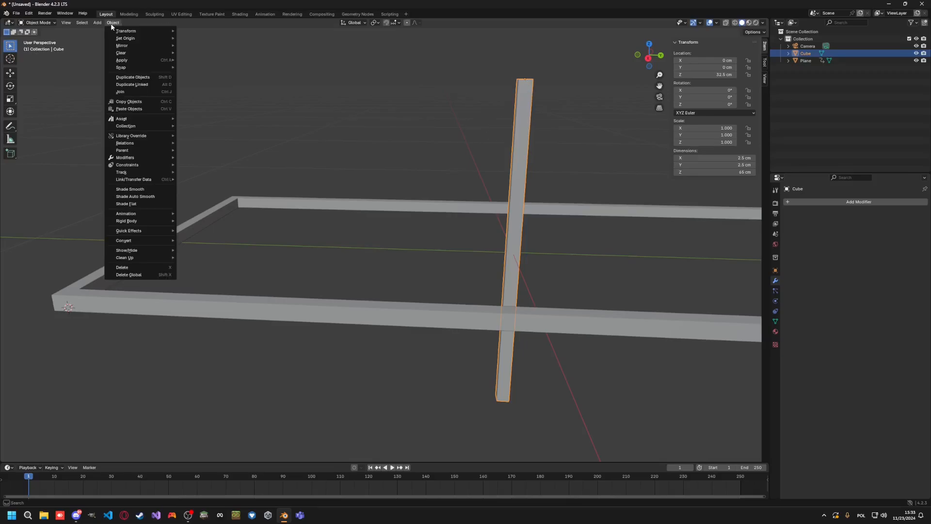
mouse_move(127, 68)
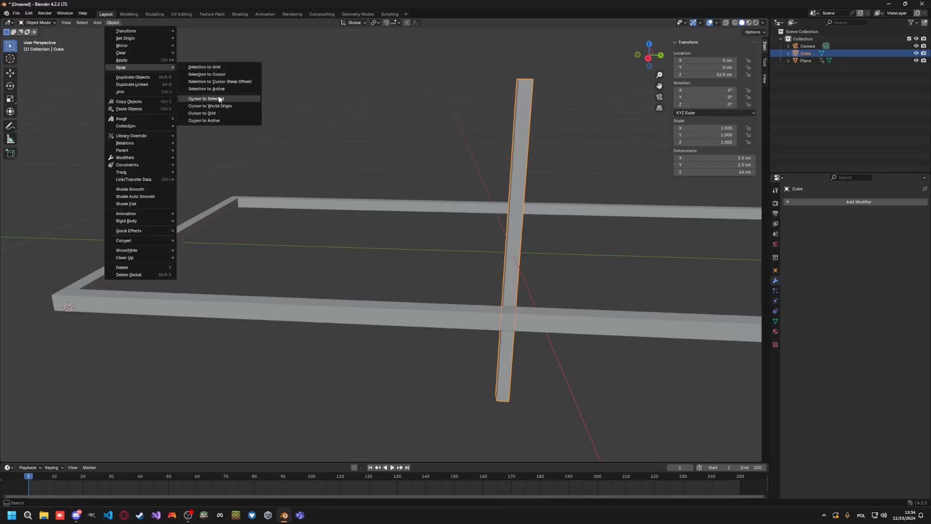
click(229, 74)
middle_drag(230, 81, 295, 224)
click(303, 256)
click(287, 287)
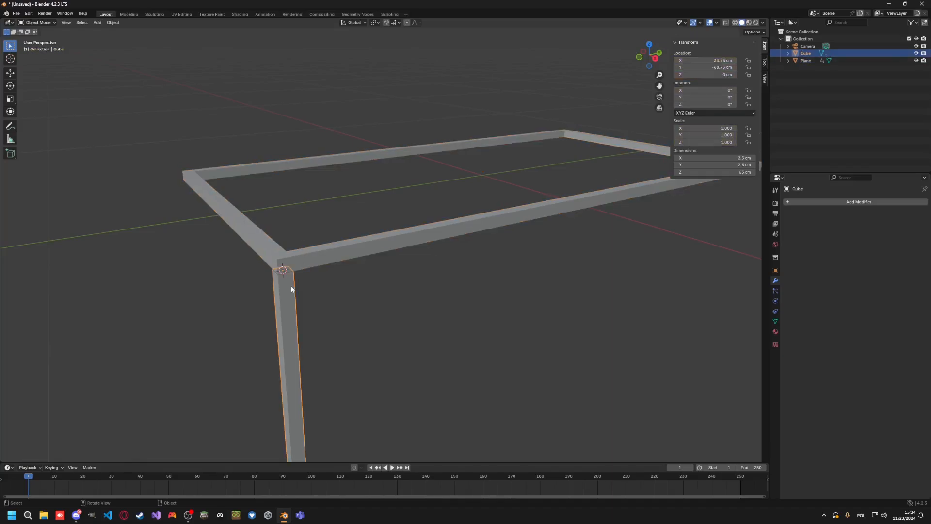
click(325, 255)
click(292, 290)
Step: Add a Bevel modifier to the corner post and set its amount to 0.1 cm
scroll(291, 260, up, 2)
scroll(287, 265, up, 2)
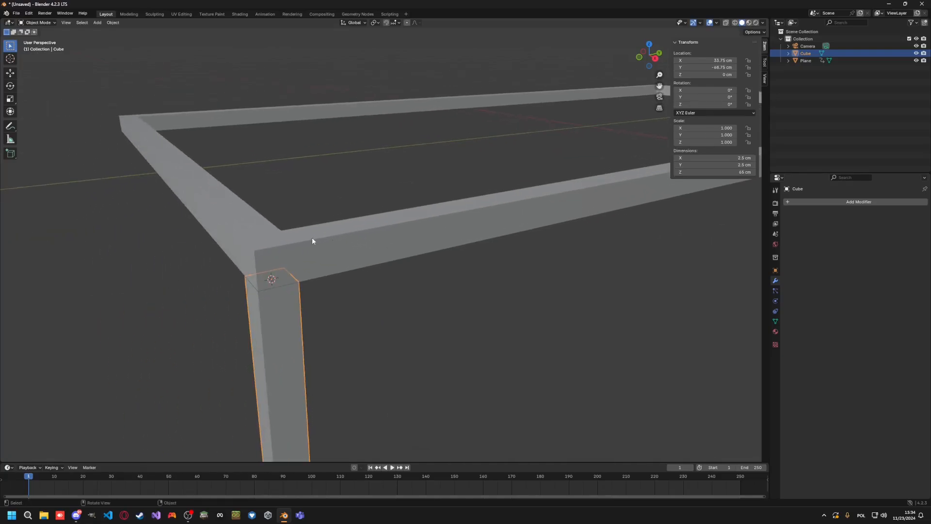
click(847, 202)
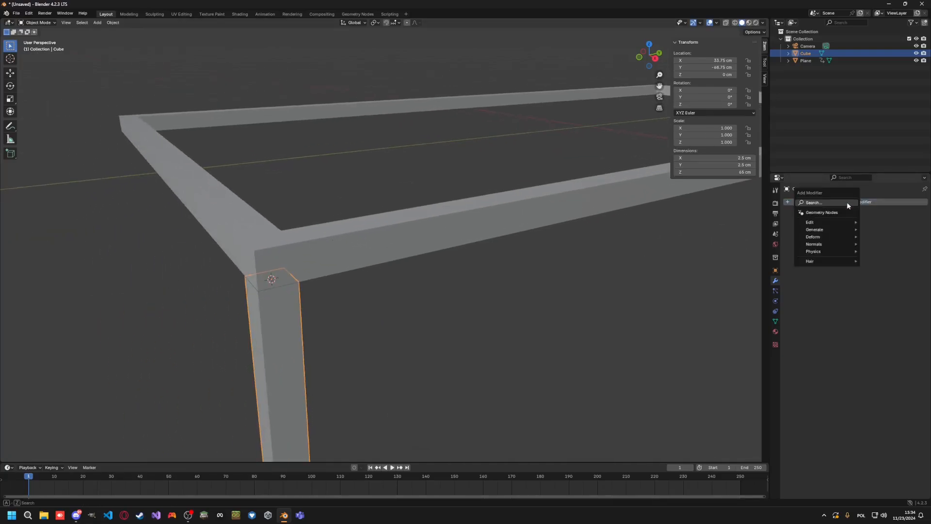
text(bev)
key(Return)
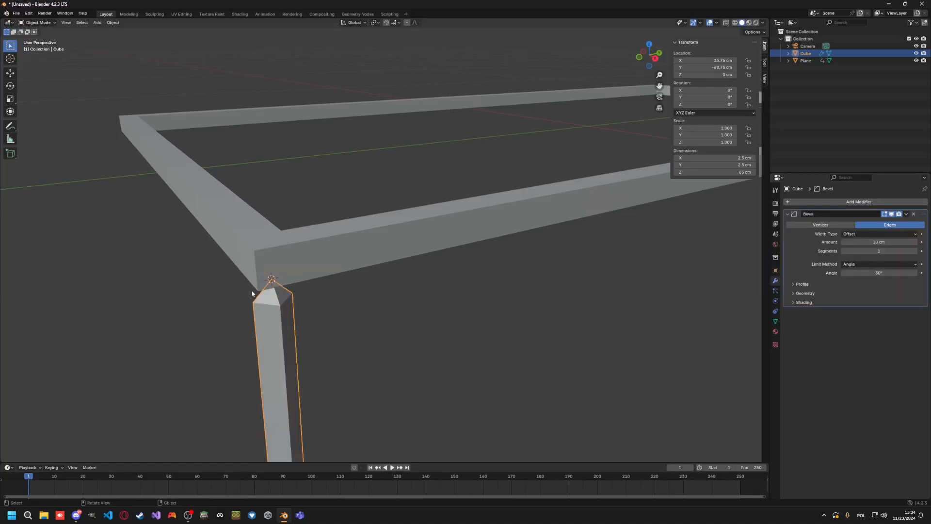
click(878, 241)
text(0.1)
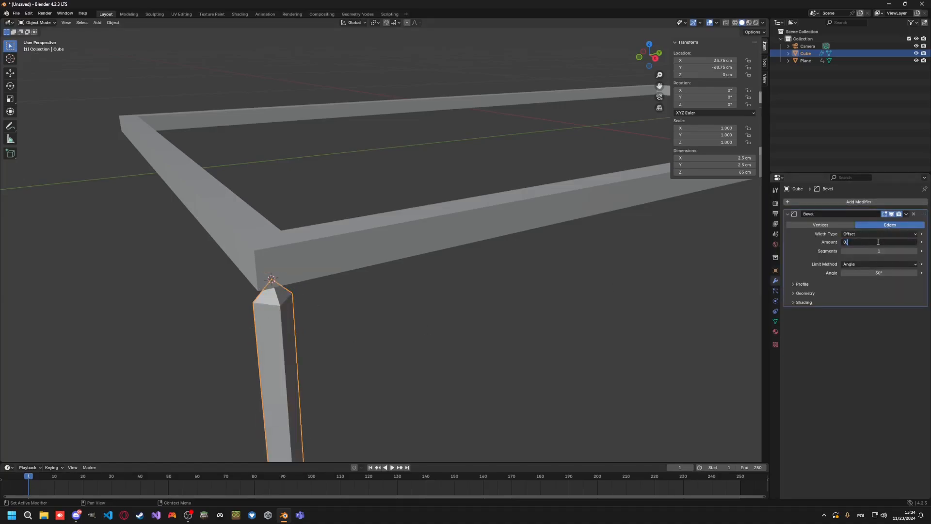
key(Return)
Step: Add a Weighted Normal modifier to the corner post
scroll(430, 209, up, 5)
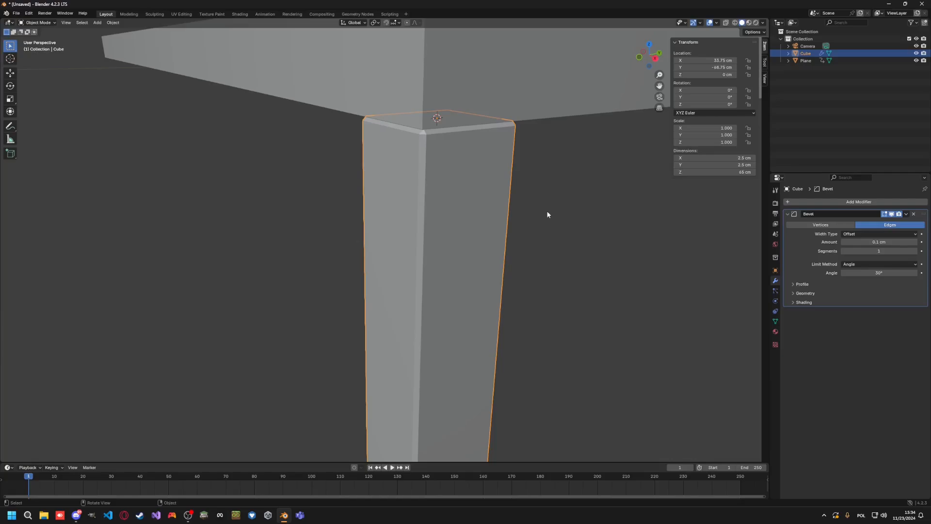
shift+middle_drag(609, 228, 560, 243)
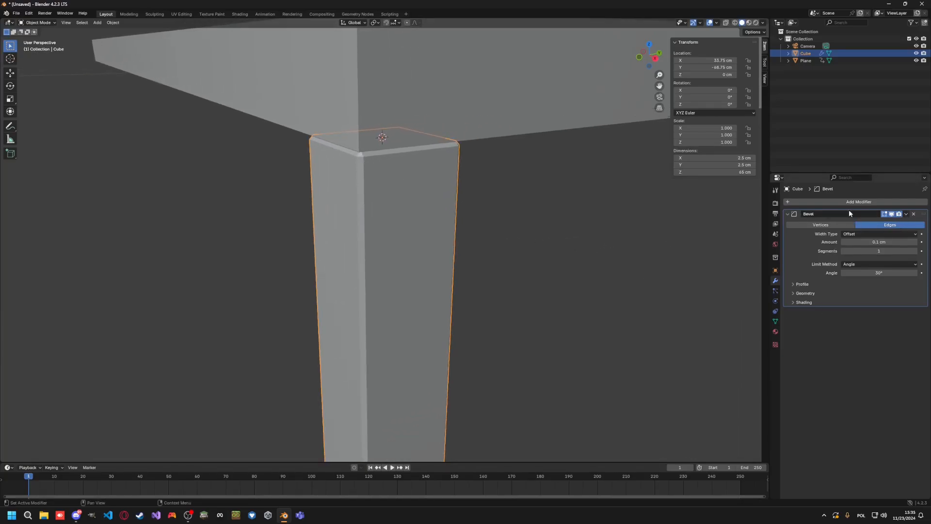
click(828, 203)
text(weig)
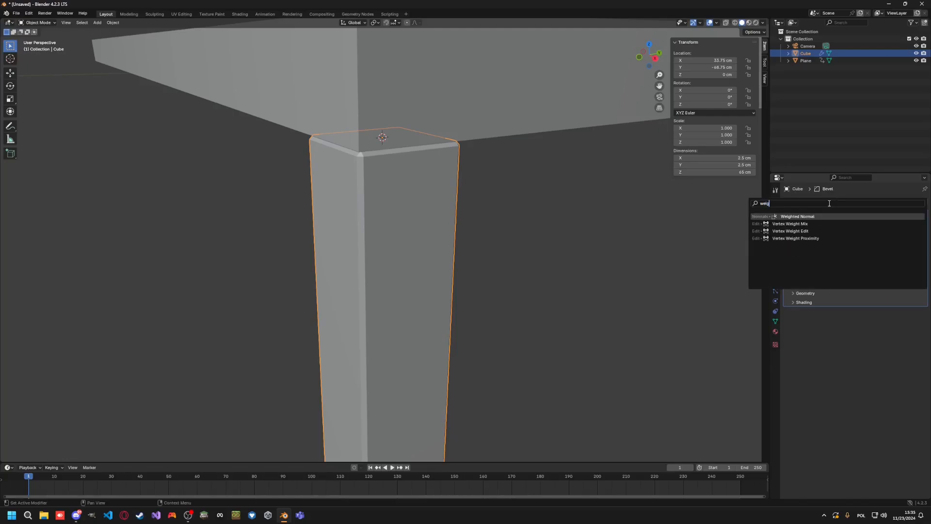
key(Return)
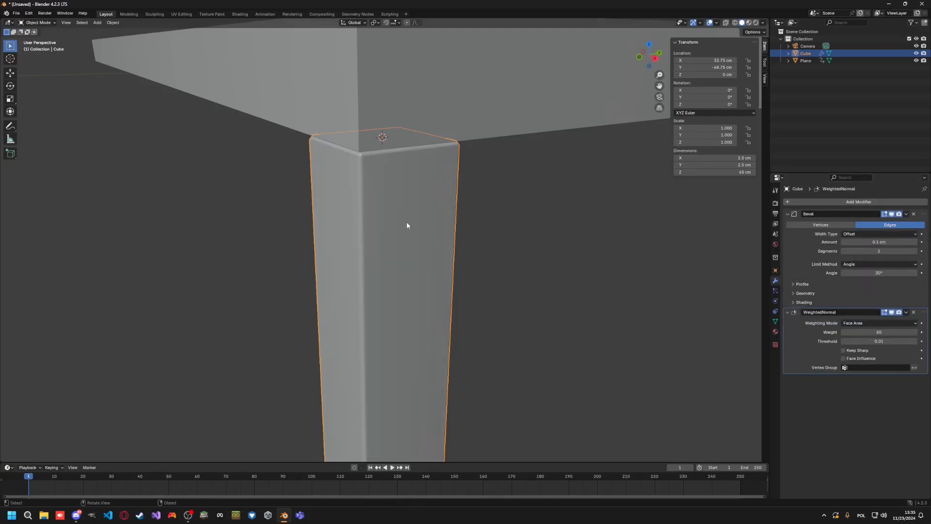
Step: Apply Shade Auto Smooth to the post and place its unpinned Smooth by Angle modifier above Weighted Normal
mouse_move(366, 174)
middle_down()
mouse_move(407, 153)
mouse_move(368, 175)
middle_up()
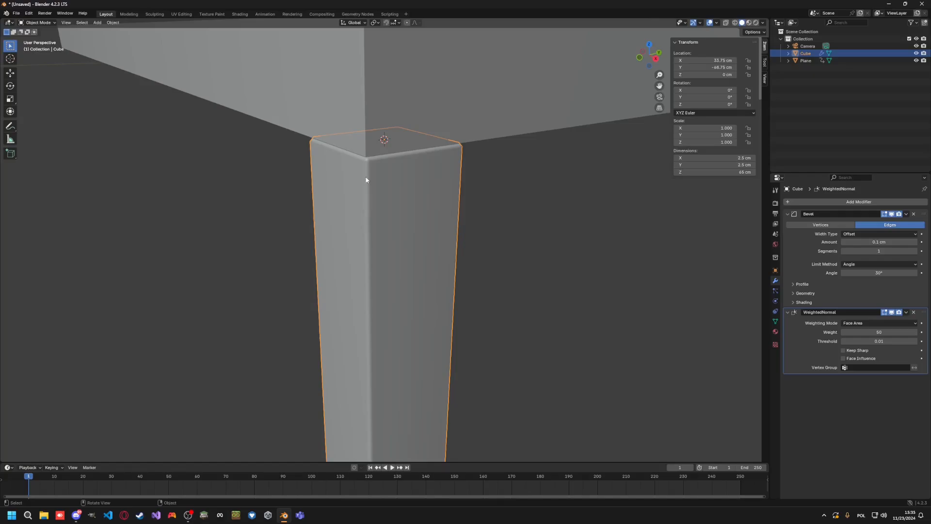
right_click(369, 179)
click(369, 178)
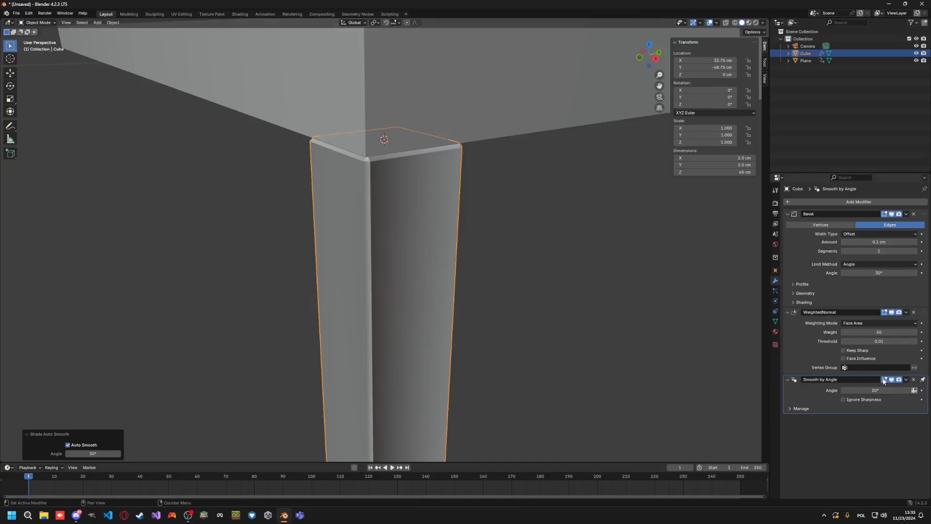
drag(923, 379, 923, 313)
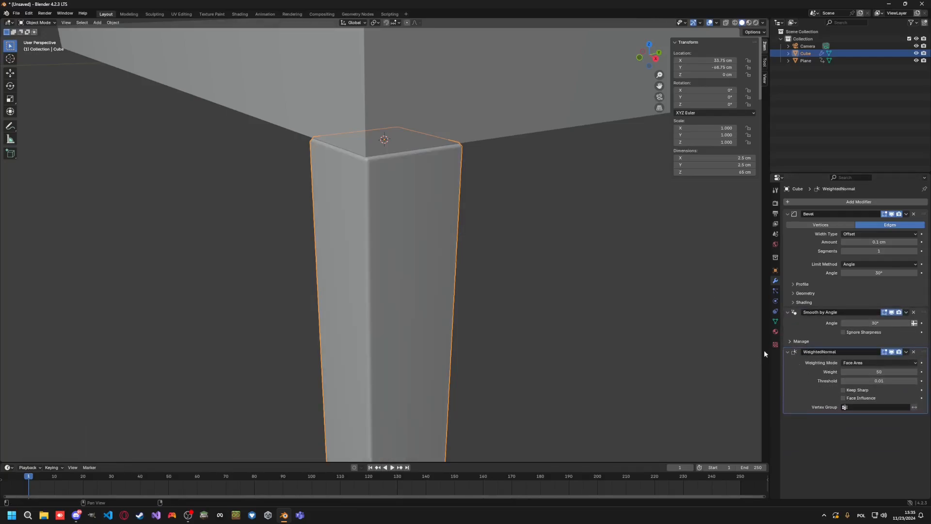
Step: Add a Bevel modifier to the rectangular frame and set its amount to 0.1 cm
middle_drag(617, 256, 581, 235)
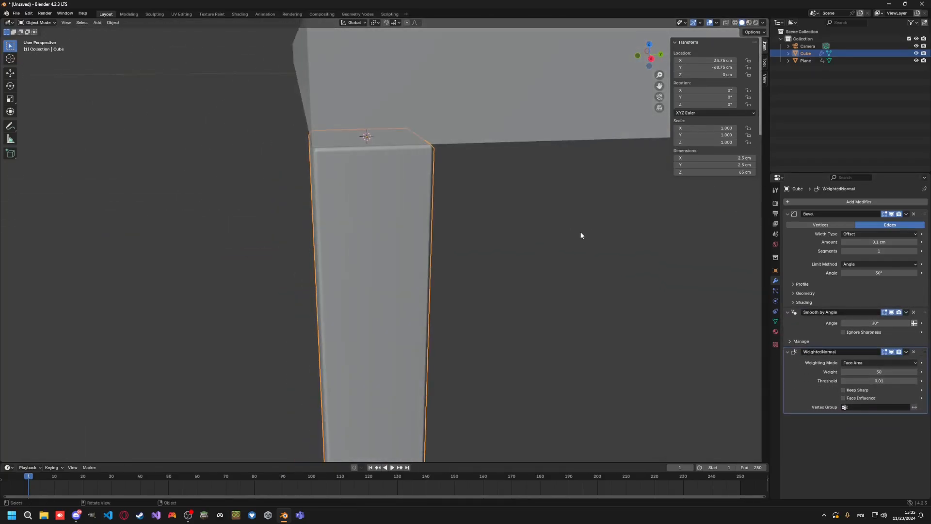
scroll(581, 235, down, 4)
click(598, 177)
click(848, 203)
text(be)
key(Return)
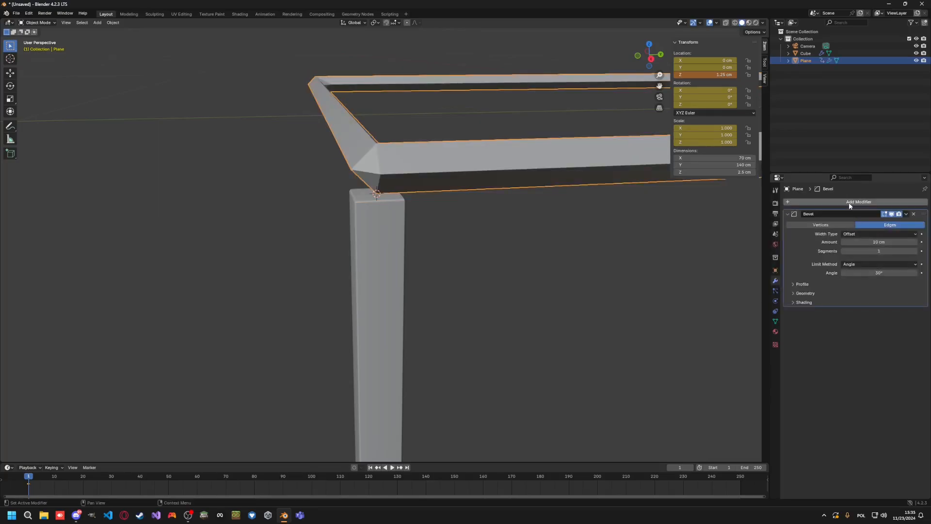
click(877, 242)
text(2.5)
key(Return)
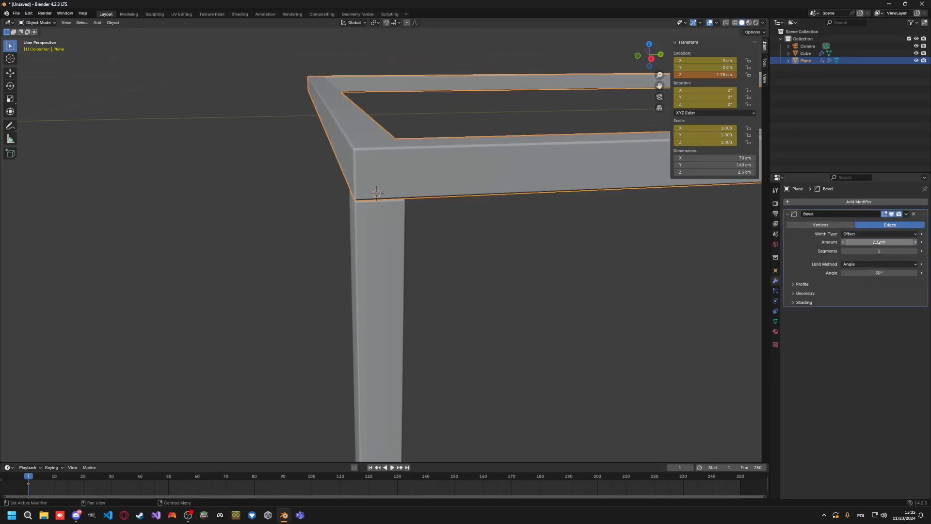
Step: Add a Weighted Normal modifier to the rectangular frame
click(869, 202)
text(we)
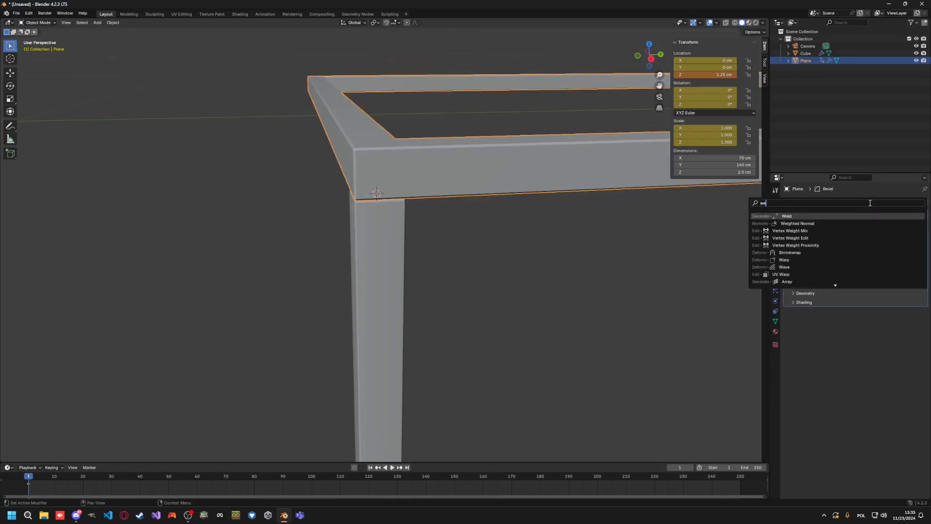
click(797, 223)
Step: Apply Shade Auto Smooth to the frame and place its unpinned Smooth by Angle modifier above Weighted Normal
right_click(415, 158)
click(415, 158)
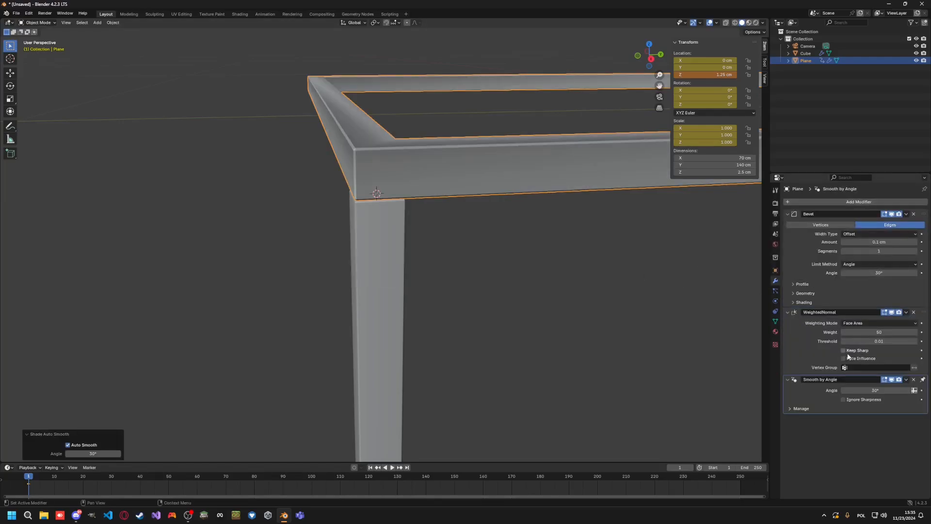
drag(922, 379, 923, 313)
middle_drag(663, 332, 569, 281)
Step: Add a Mirror modifier on the X axis to the post, using the Plane frame as the mirror object
click(392, 283)
mouse_move(508, 277)
middle_down()
mouse_move(530, 299)
mouse_move(518, 285)
middle_up()
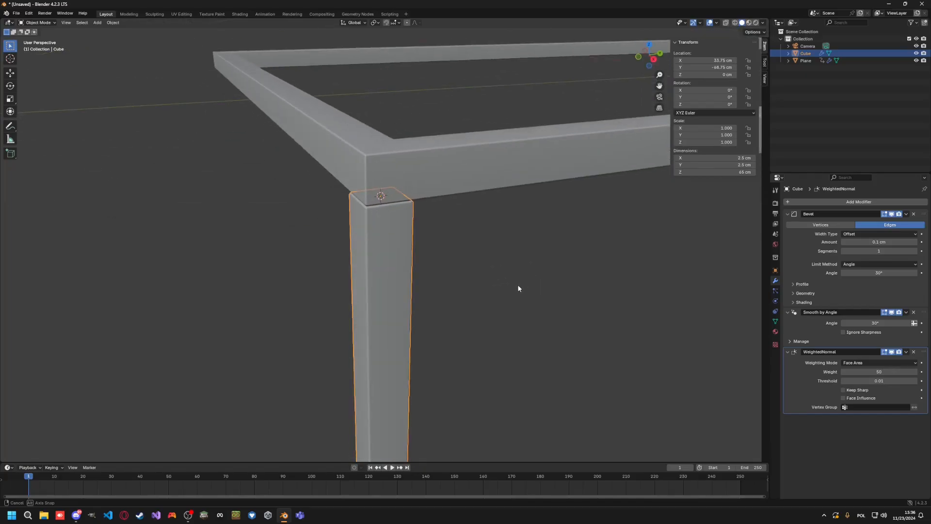
click(837, 203)
text(mir)
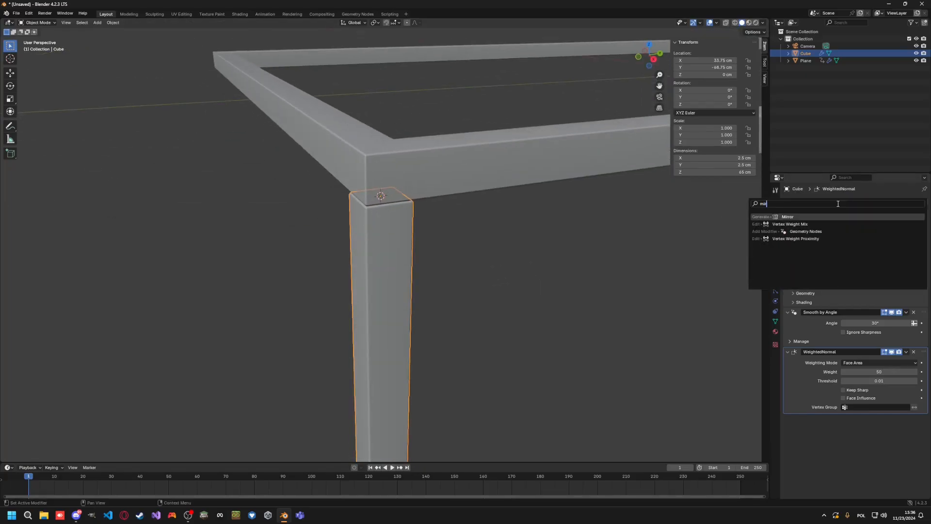
key(Return)
click(874, 457)
click(847, 390)
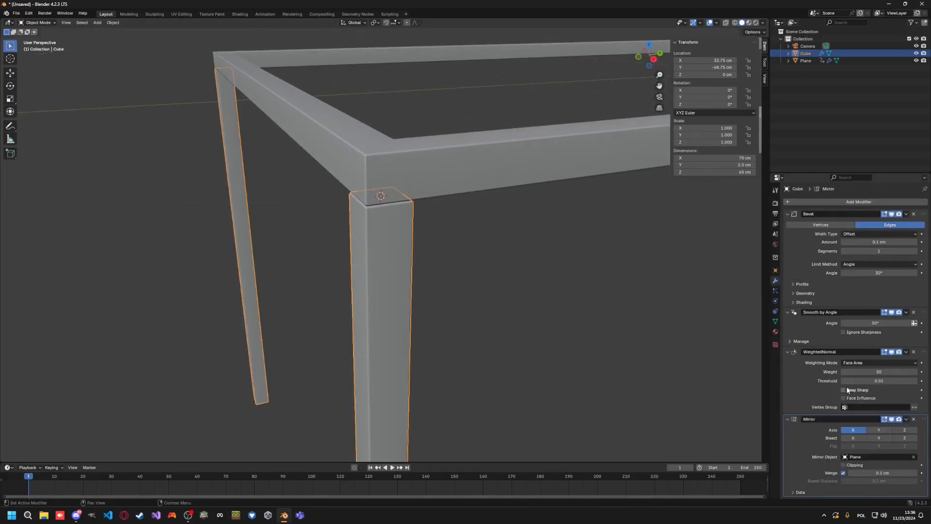
Step: Rename the Plane object as frame and the Cube object as leg
click(805, 61)
double_click(807, 60)
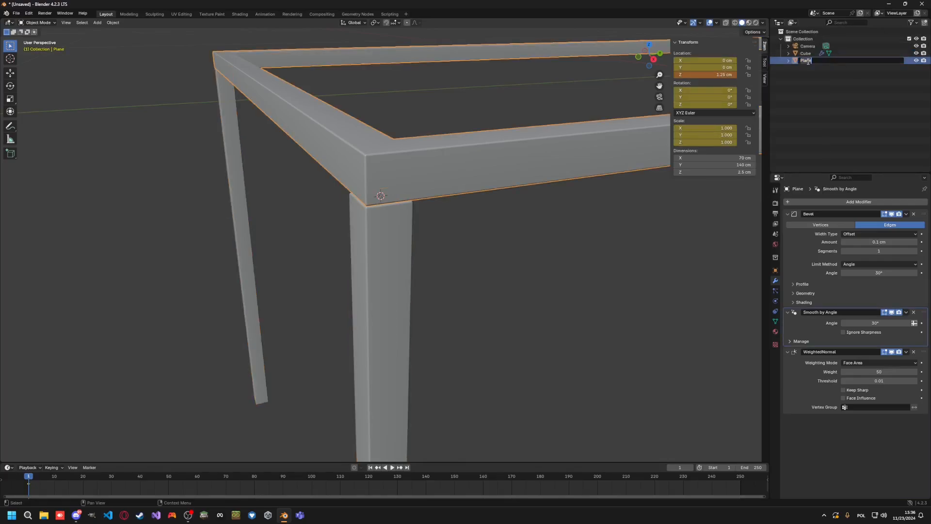
text(frame)
key(Return)
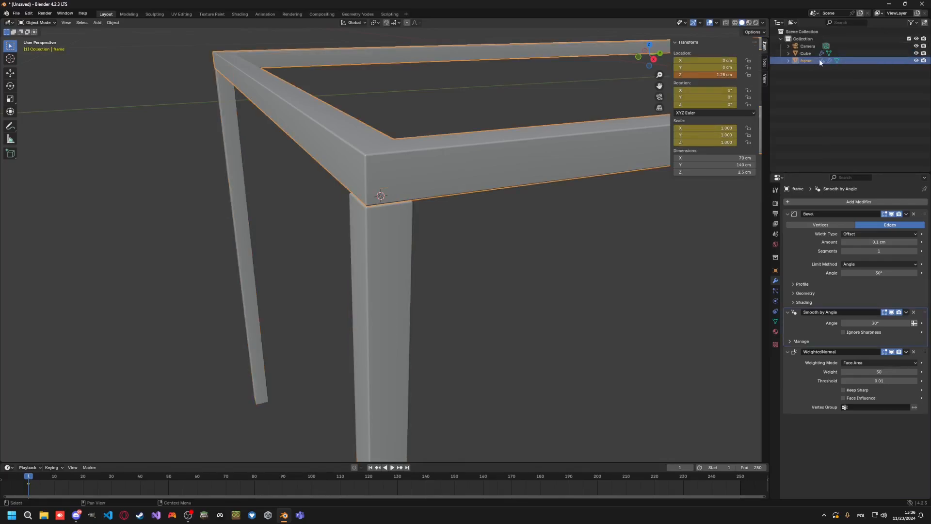
click(809, 54)
text(leg)
key(Return)
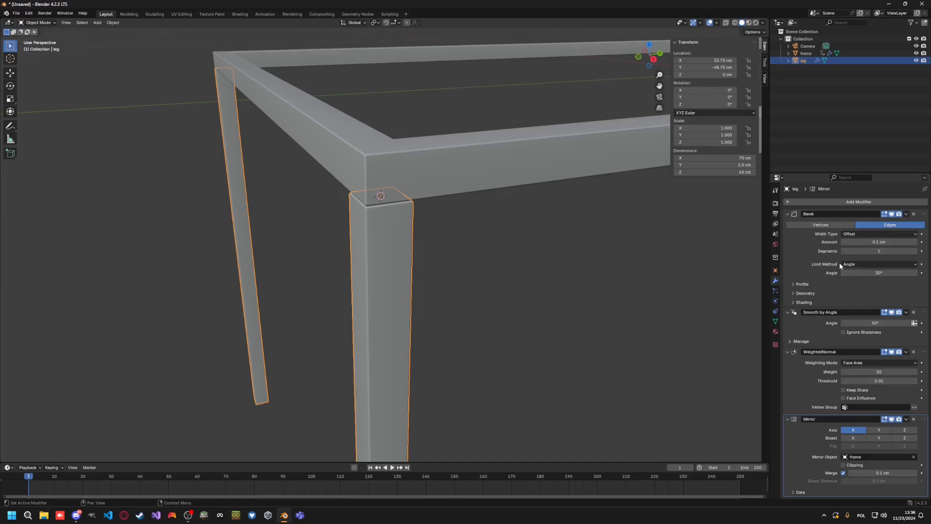
Step: Enable the Y axis in the leg's Mirror modifier so that all four frame corners get legs
scroll(583, 215, down, 5)
click(558, 201)
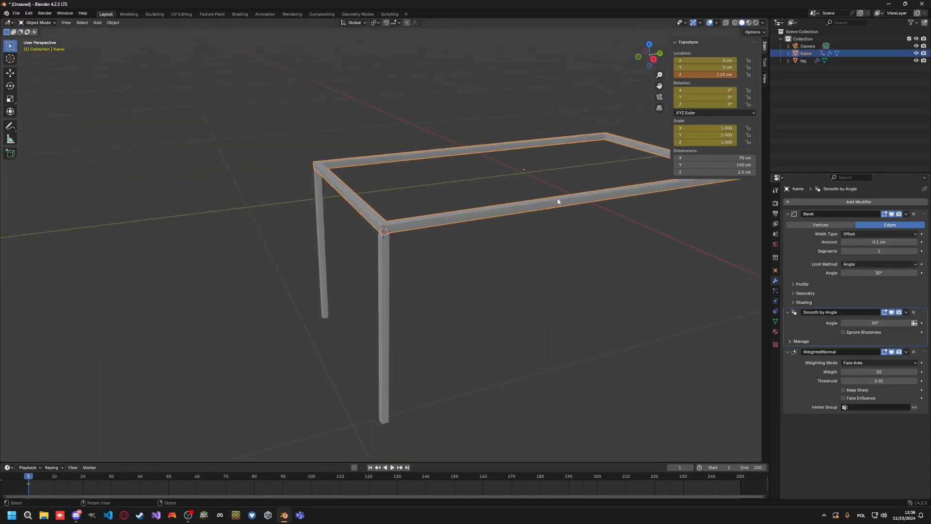
mouse_move(522, 171)
middle_down()
mouse_move(513, 238)
mouse_move(476, 203)
mouse_move(528, 173)
middle_up()
middle_drag(489, 290, 349, 261)
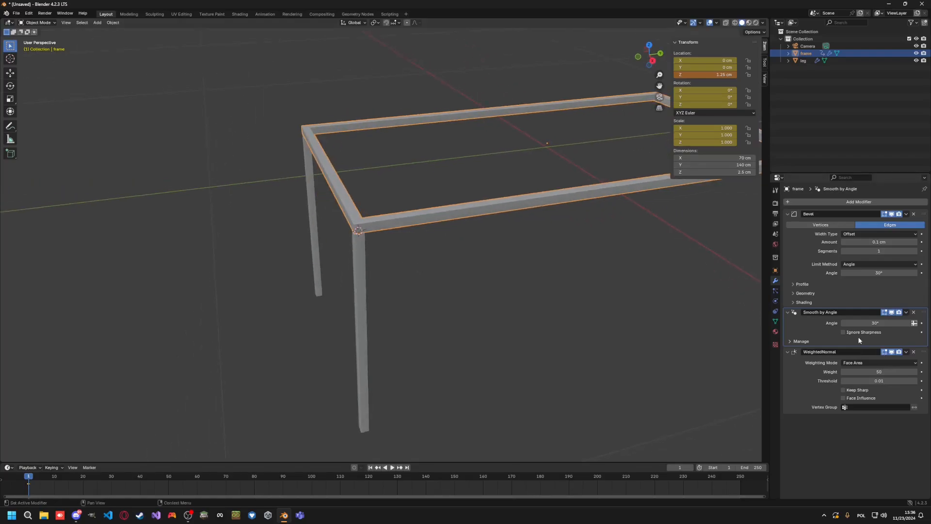
click(803, 61)
scroll(668, 321, down, 3)
scroll(583, 290, up, 1)
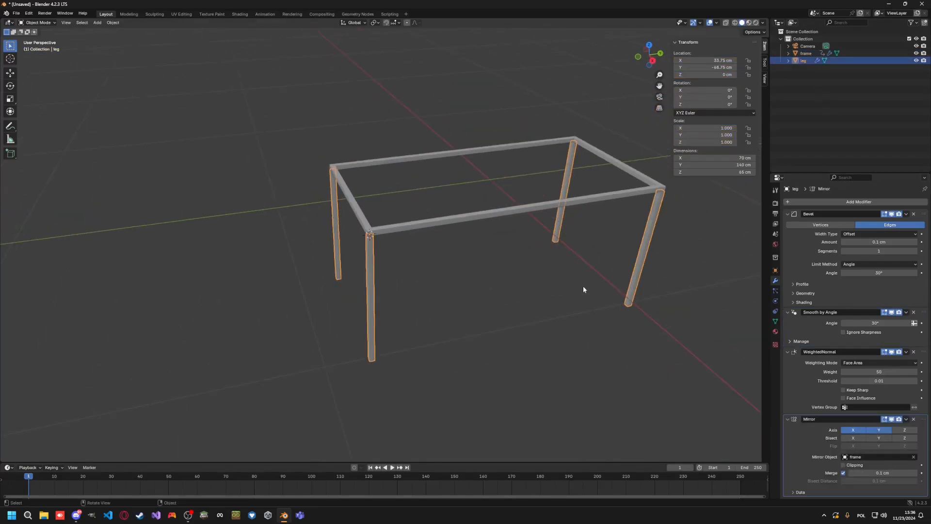
Step: Add two evenly spaced loop cuts across the original leg in Edit Mode
middle_drag(397, 199, 372, 262)
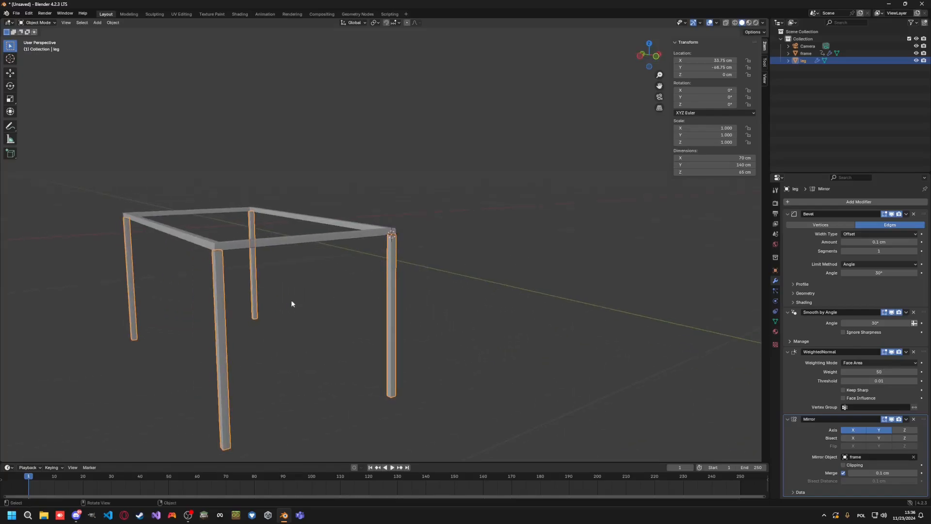
scroll(398, 280, up, 8)
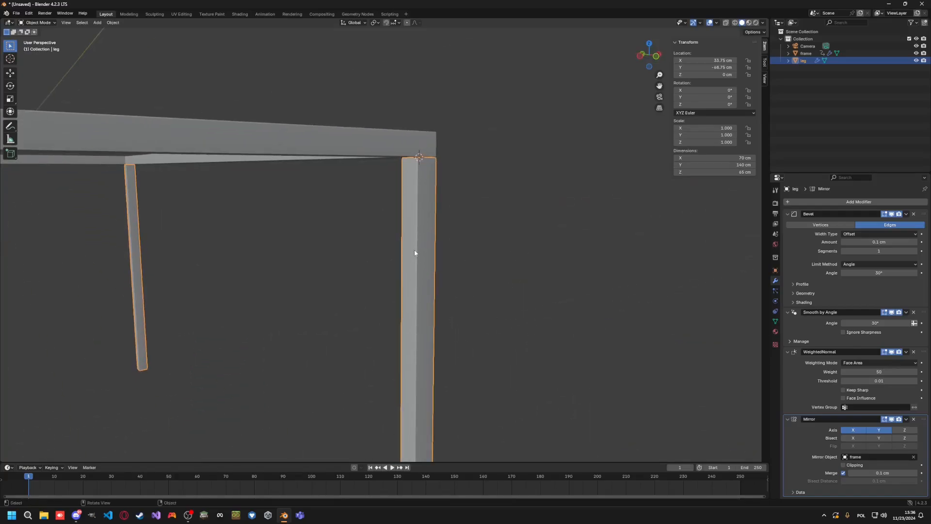
key(Tab)
middle_drag(415, 252, 410, 272)
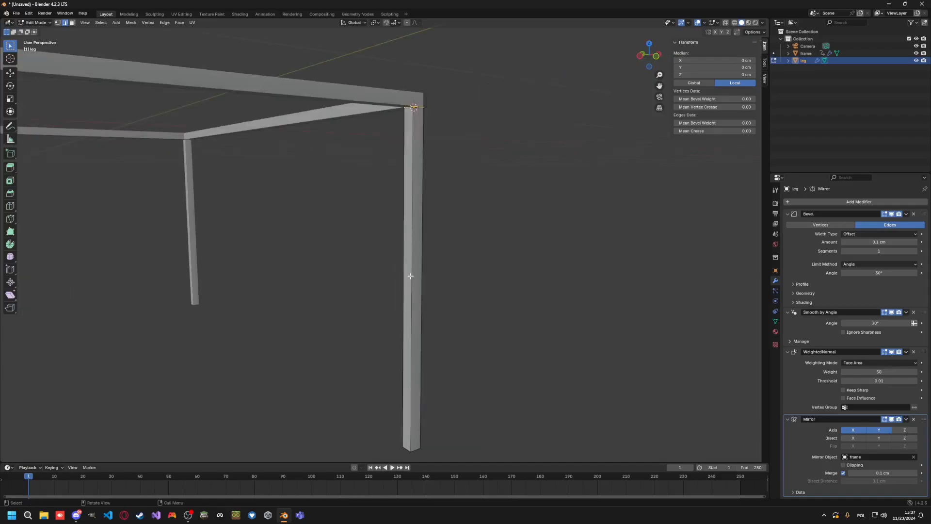
key(ctrl+r)
key(2)
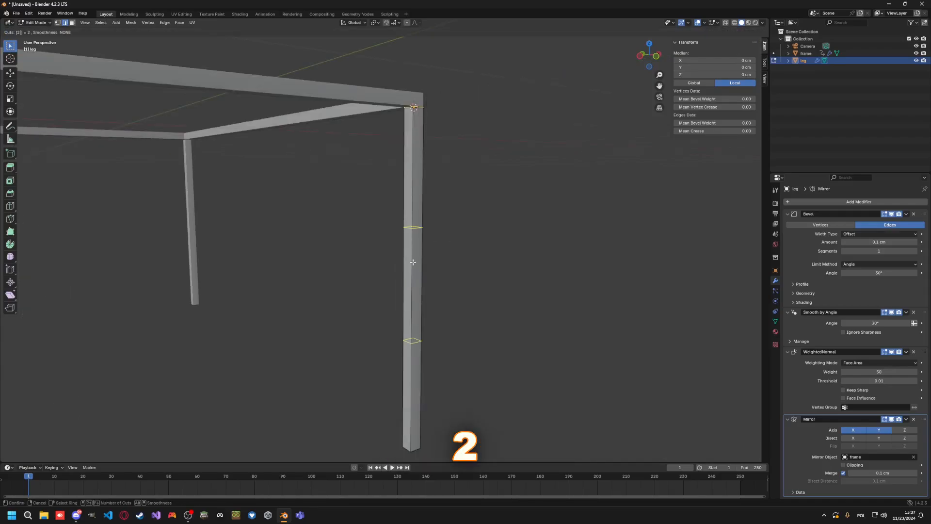
click(412, 261)
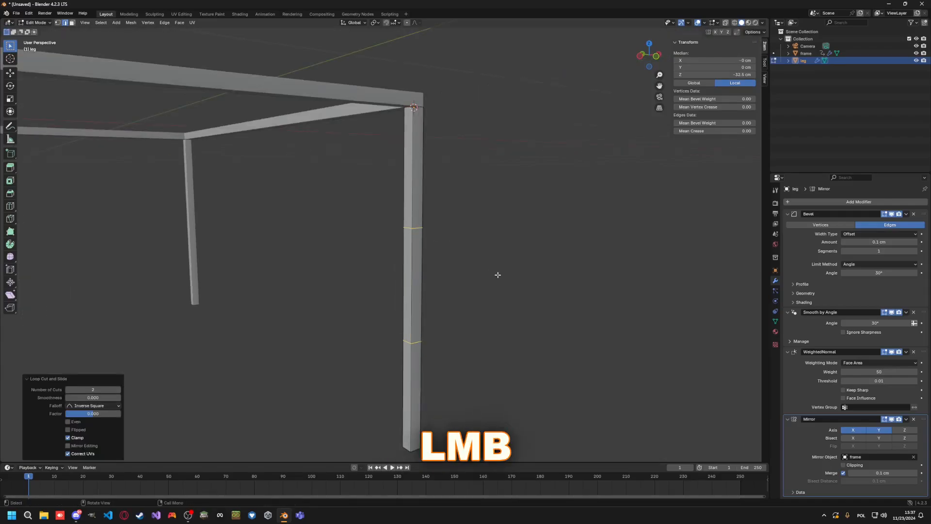
Step: Select the upper of the two new edge loops around the leg and set its local Z median to -20 cm
key(alt+a)
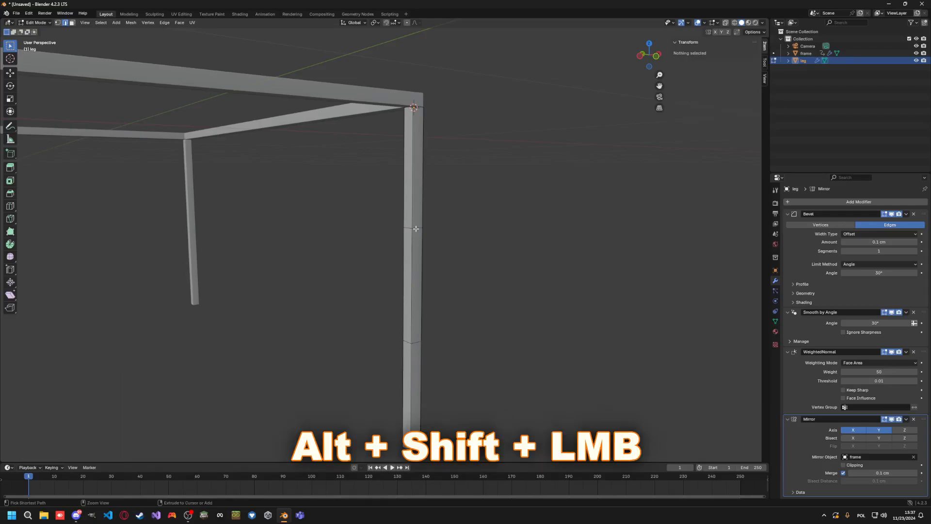
alt+shift+click(418, 228)
key(alt+a)
alt+shift+click(424, 226)
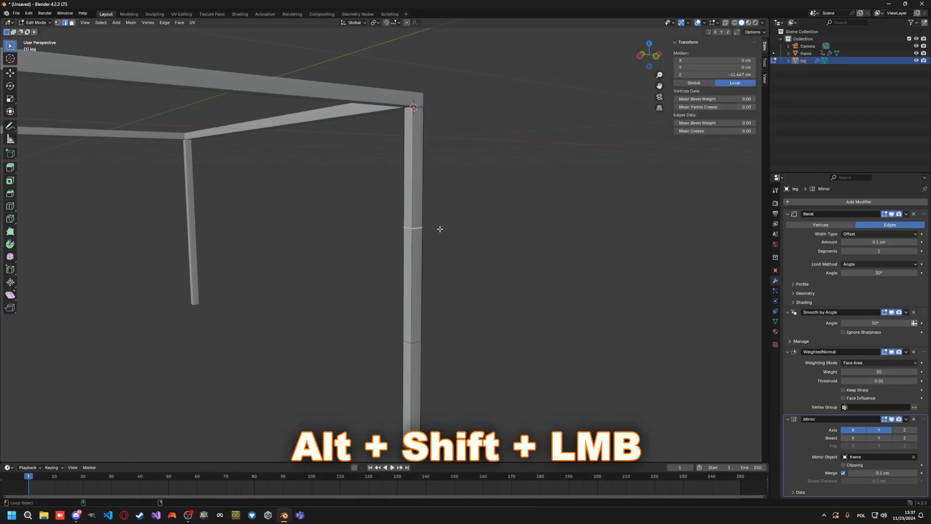
middle_drag(437, 226, 473, 239)
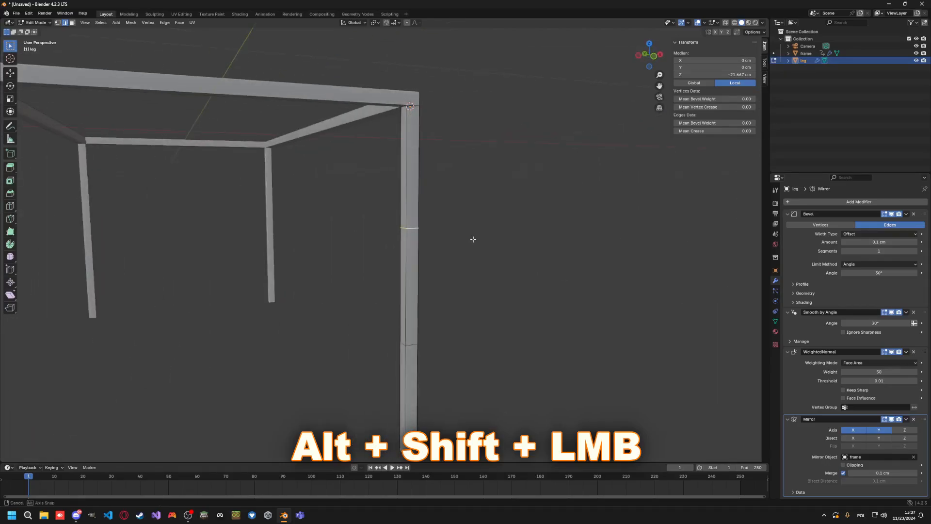
click(743, 74)
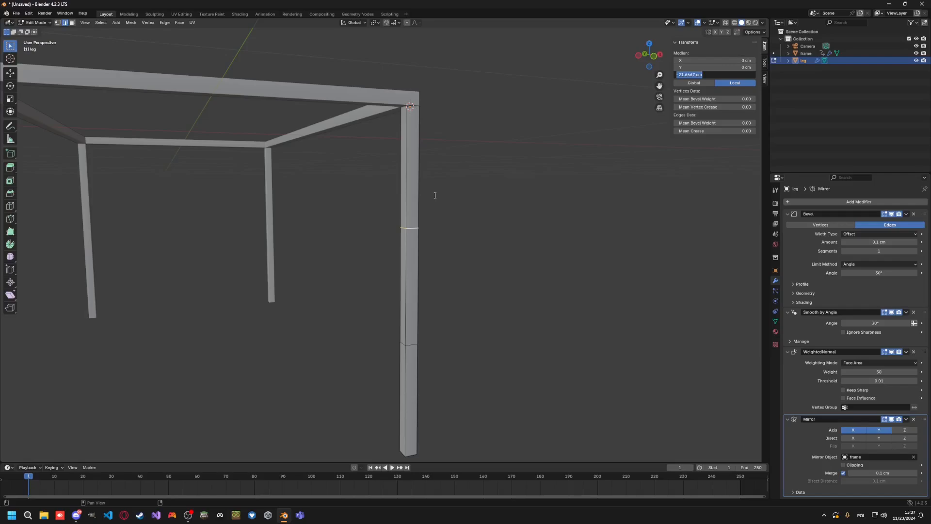
text(-20)
key(Return)
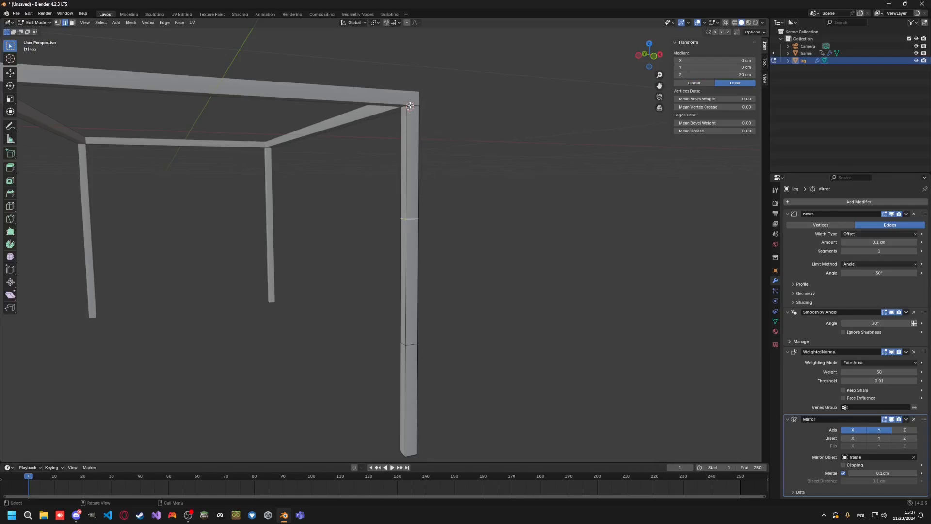
Step: Select the lower edge loop around the leg and set its local Z median to -23 cm
click(412, 345)
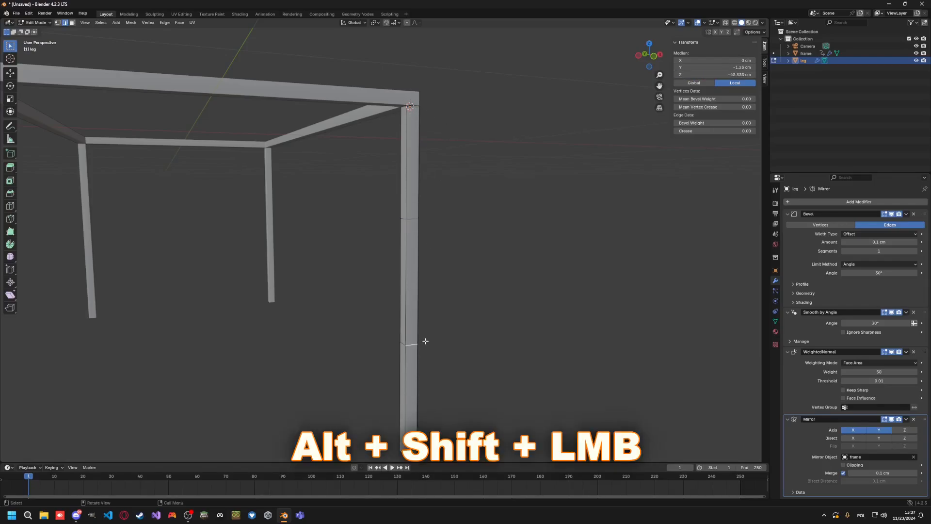
alt+shift+click(426, 341)
click(736, 74)
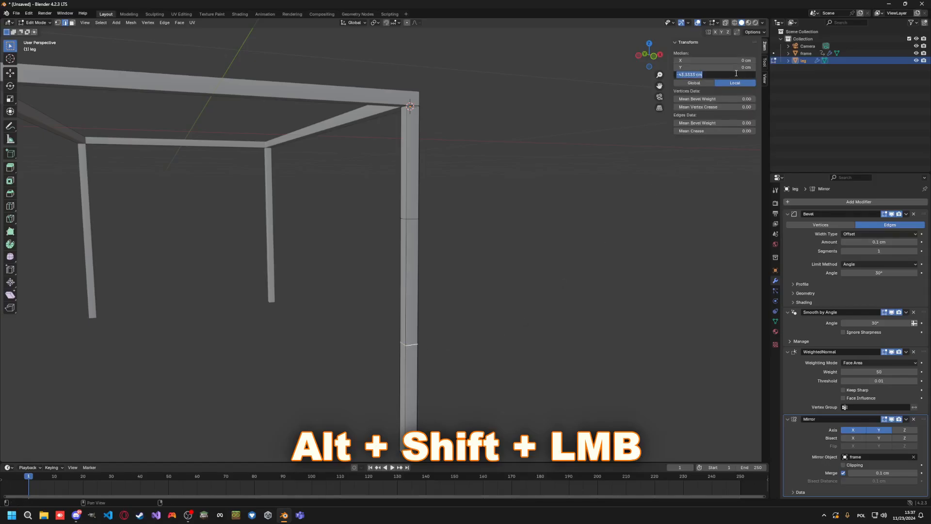
text(-23)
key(Return)
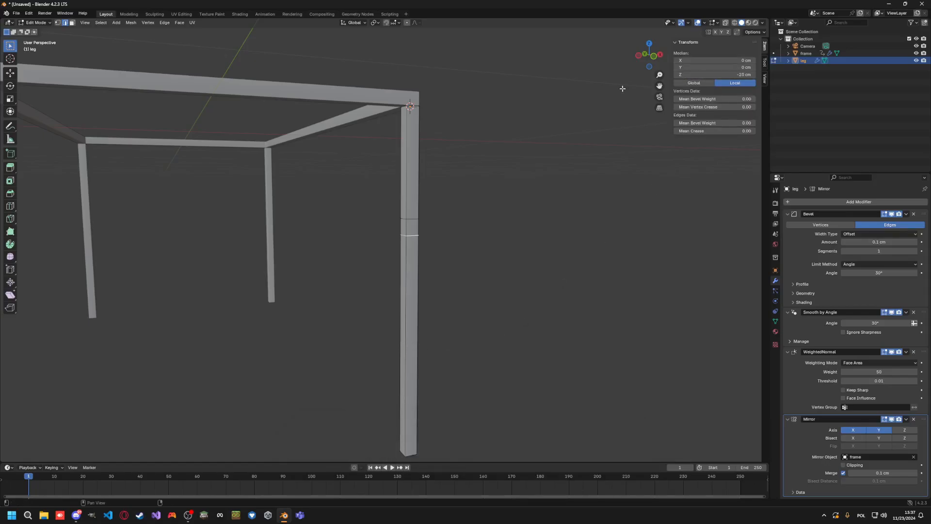
Step: Inset the small inward-facing face between the leg's two edge loops by 0.5 cm in face selection mode
middle_drag(420, 244, 471, 260)
key(3)
click(409, 225)
key(i)
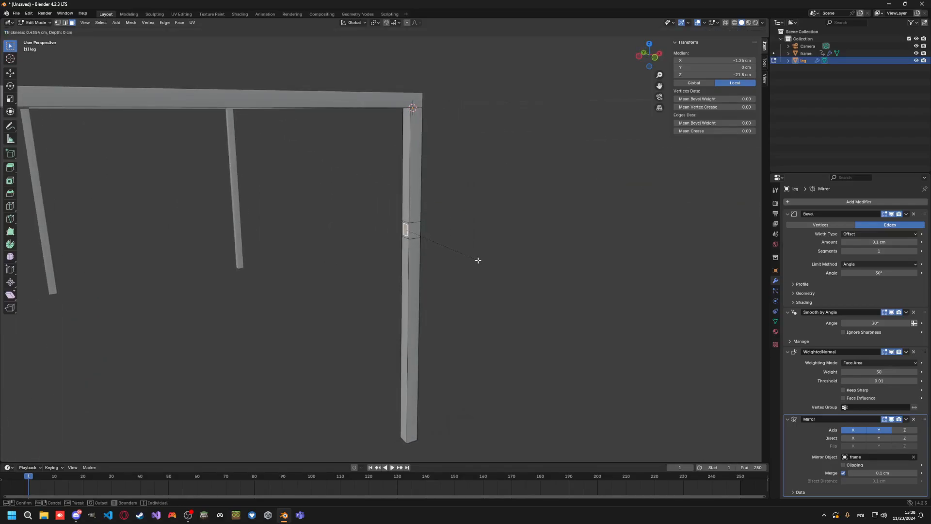
text(0.5)
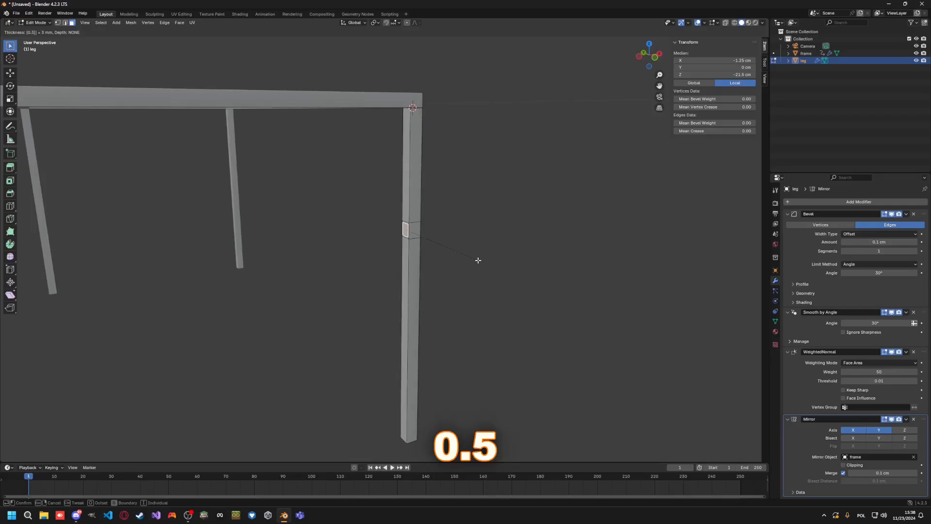
key(BackSpace)
text(5)
key(Return)
Step: Select the whole band of faces between the two loops, including the inset, and scale it up along the Z axis
scroll(457, 166, up, 6)
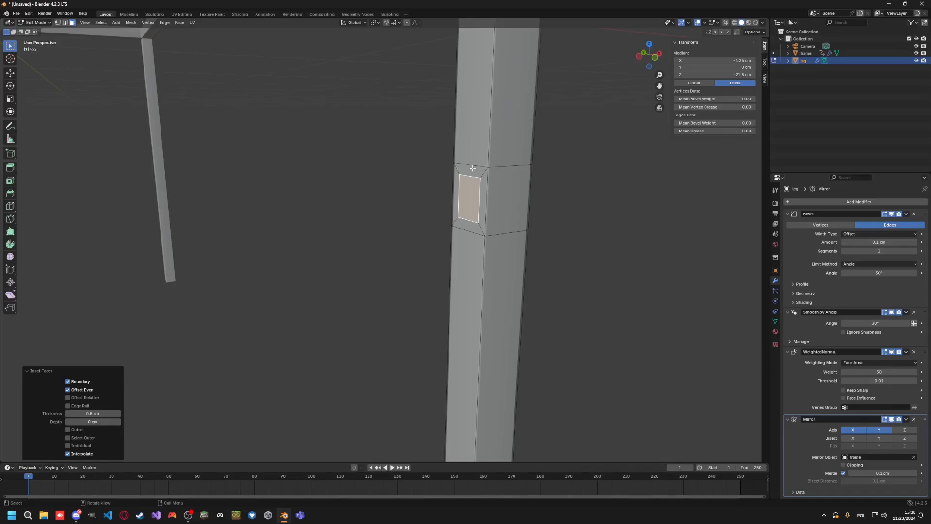
click(473, 165)
click(580, 177)
click(471, 171)
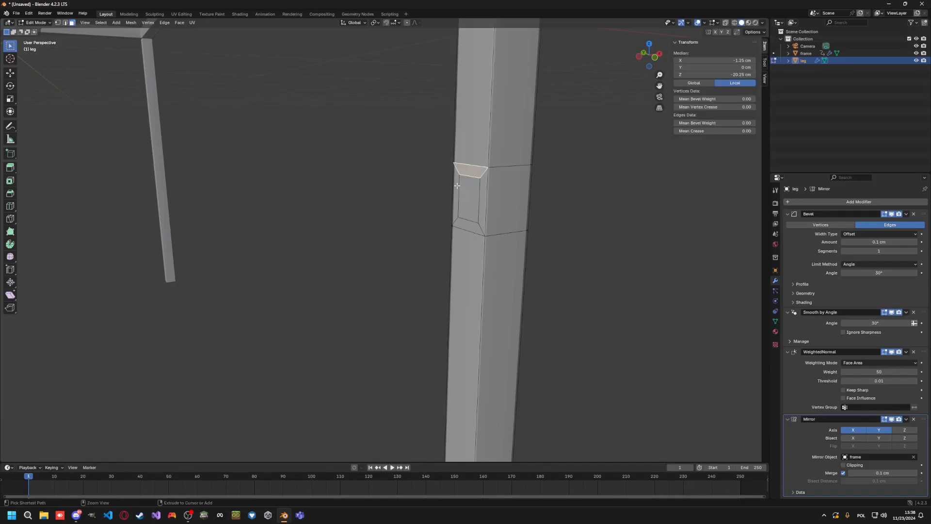
ctrl+click(457, 185)
middle_drag(572, 208, 480, 265)
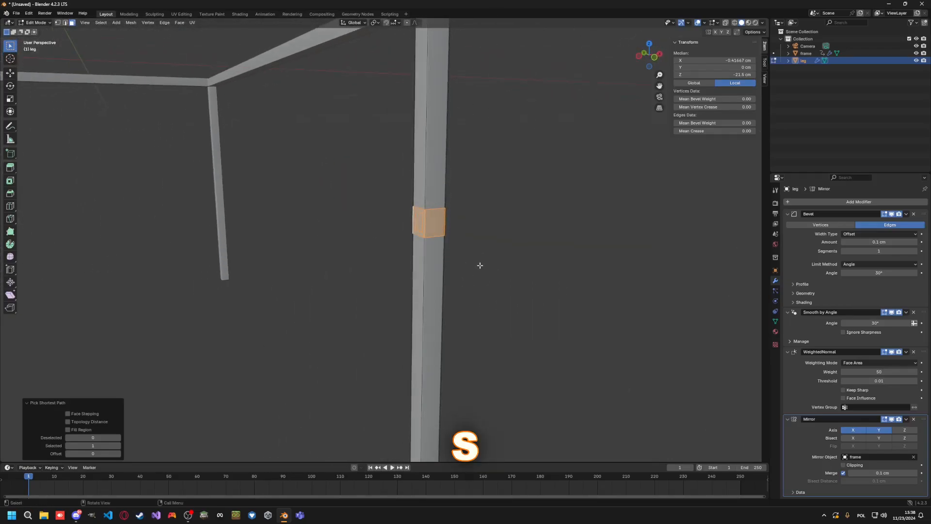
key(s)
key(z)
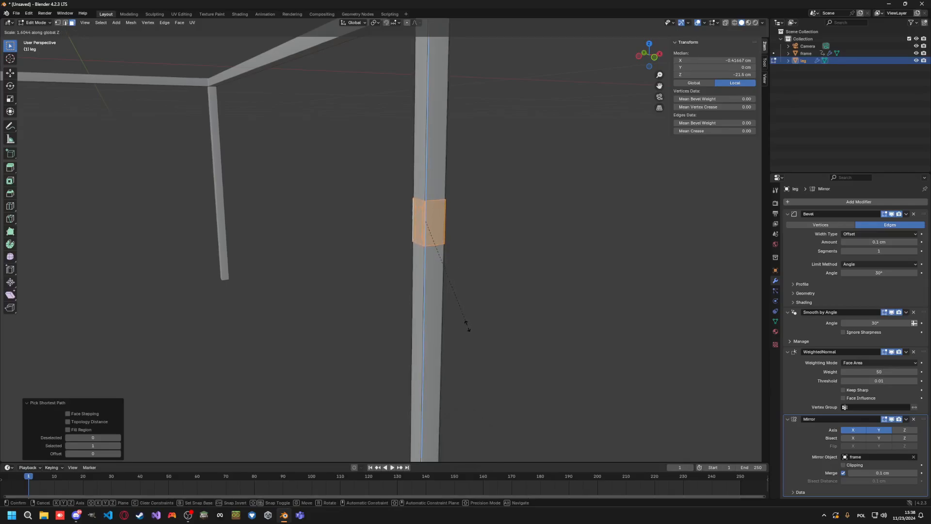
click(461, 357)
Step: Enable Clipping in the leg's Mirror modifier and extrude the inset face about 34 cm to meet its mirrored half as a crossbar
middle_drag(461, 357, 543, 311)
click(468, 286)
click(432, 219)
scroll(480, 266, down, 5)
middle_drag(577, 272, 524, 276)
scroll(405, 256, up, 3)
key(e)
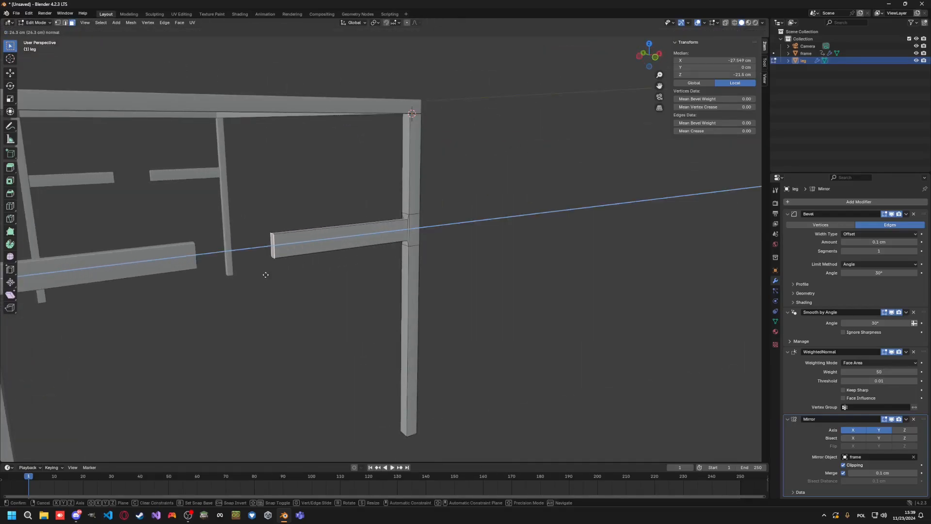
click(223, 281)
Step: Move the Mirror modifier above Bevel in the leg's modifier stack so the bevel no longer splits the crossbar's centre seam
scroll(218, 286, up, 4)
shift+middle_drag(212, 289, 368, 281)
scroll(372, 224, up, 3)
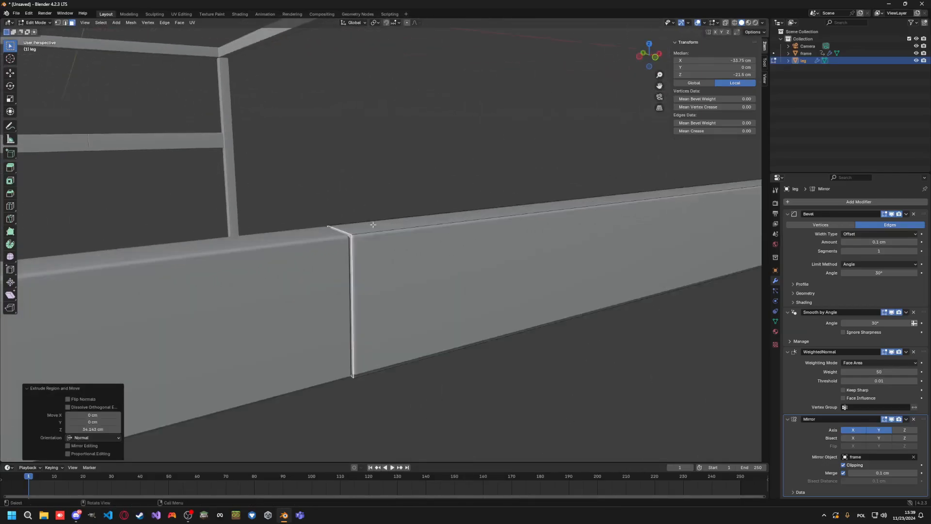
scroll(397, 233, down, 4)
middle_drag(424, 240, 454, 281)
scroll(347, 266, up, 4)
shift+middle_drag(167, 328, 368, 239)
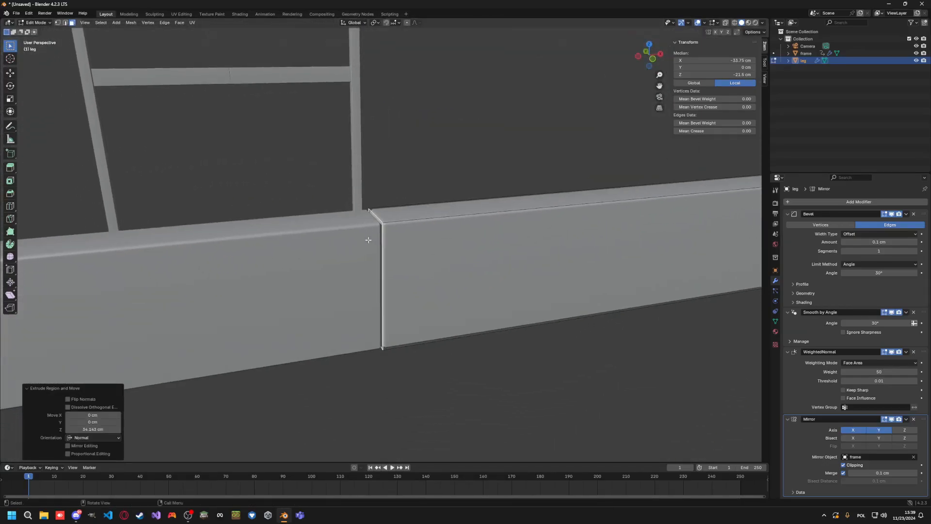
scroll(368, 239, up, 6)
scroll(346, 189, down, 8)
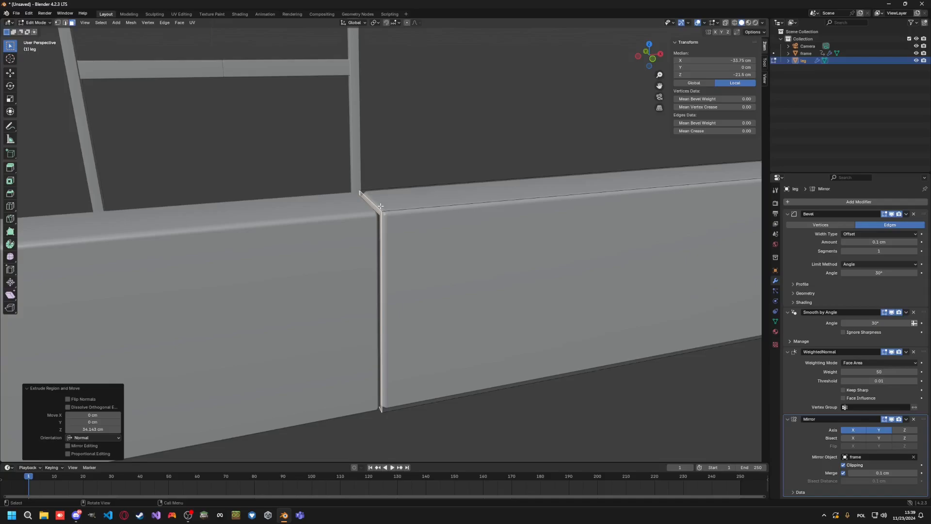
scroll(458, 237, down, 2)
drag(823, 419, 822, 218)
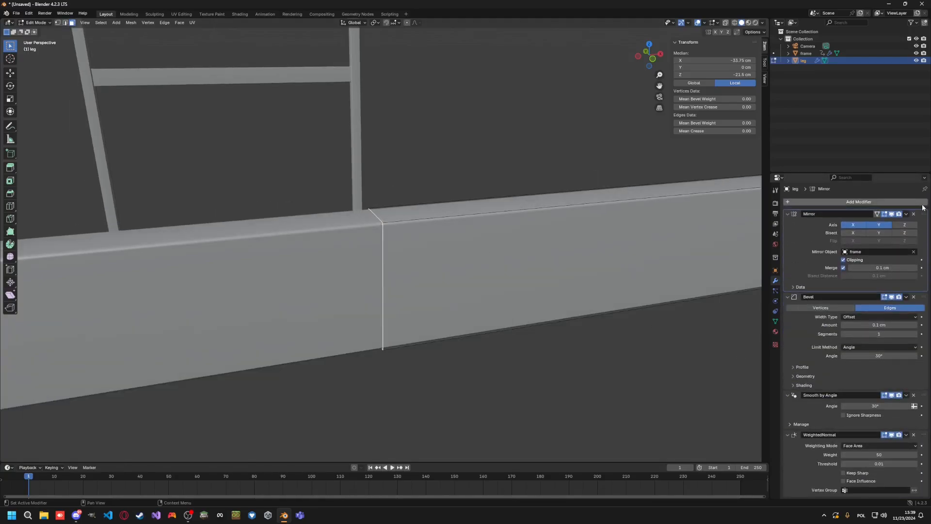
scroll(430, 233, down, 2)
mouse_move(430, 232)
middle_down()
mouse_move(542, 287)
mouse_move(715, 233)
mouse_move(549, 266)
mouse_move(700, 296)
mouse_move(546, 280)
mouse_move(641, 308)
mouse_move(494, 261)
mouse_move(471, 284)
mouse_move(457, 257)
mouse_move(387, 250)
mouse_move(424, 248)
middle_up()
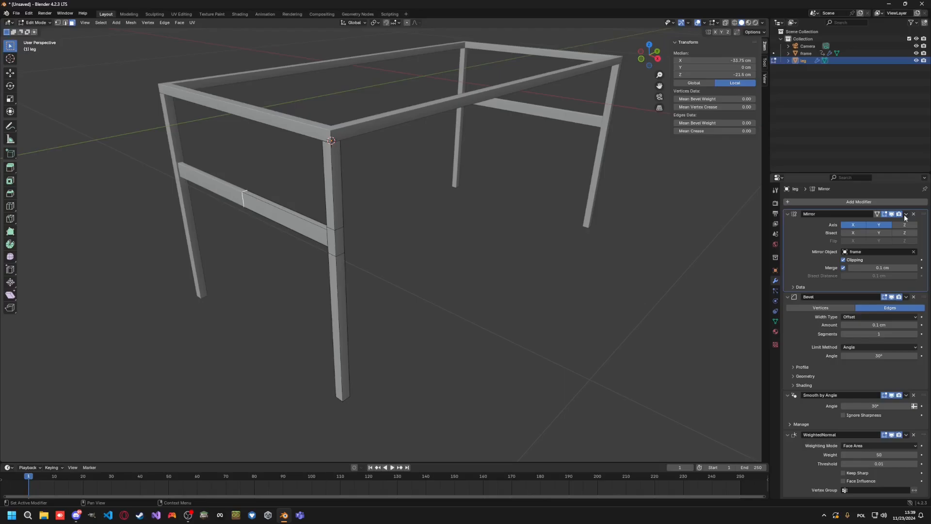
Step: Apply the leg's Mirror modifier in Object Mode
key(Tab)
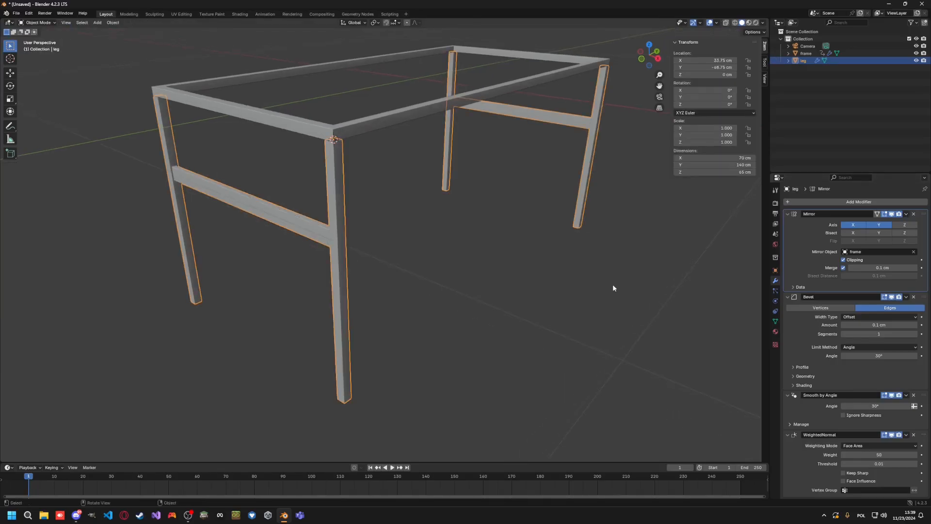
click(905, 213)
click(881, 229)
key(ctrl+z)
click(906, 214)
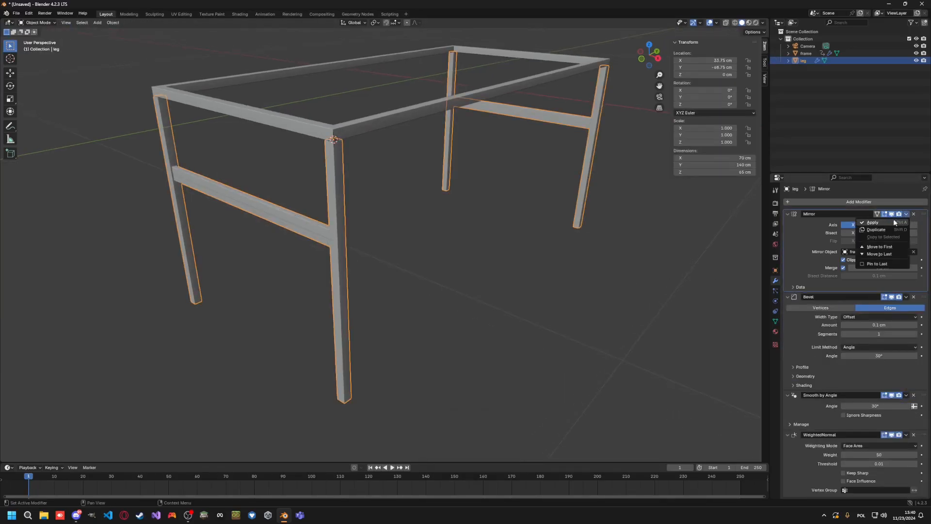
click(892, 221)
Step: Examine the centre seams of the leg's crossbars in Edit Mode with edge selection, ending in Object Mode
key(Tab)
scroll(279, 317, up, 10)
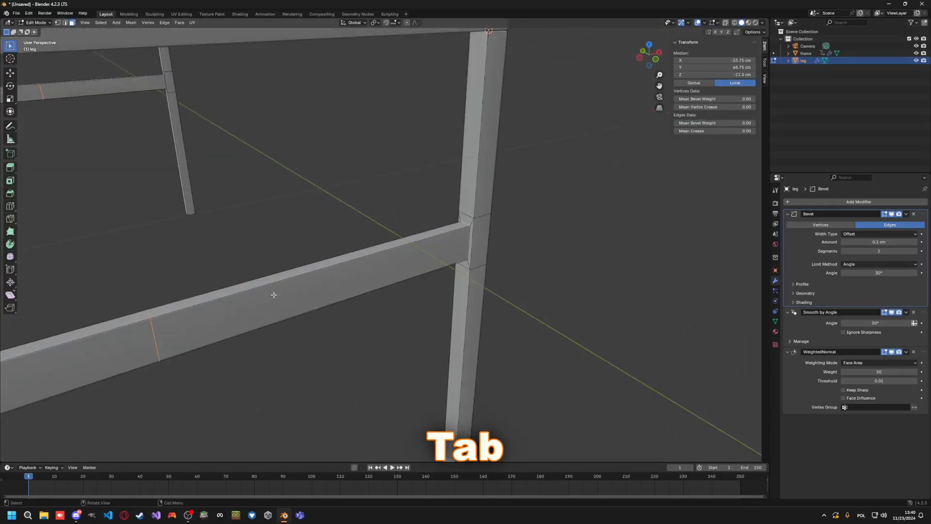
middle_drag(279, 318, 213, 340)
scroll(213, 340, down, 8)
key(2)
click(469, 337)
middle_drag(490, 327, 363, 339)
middle_drag(363, 283, 441, 291)
key(Tab)
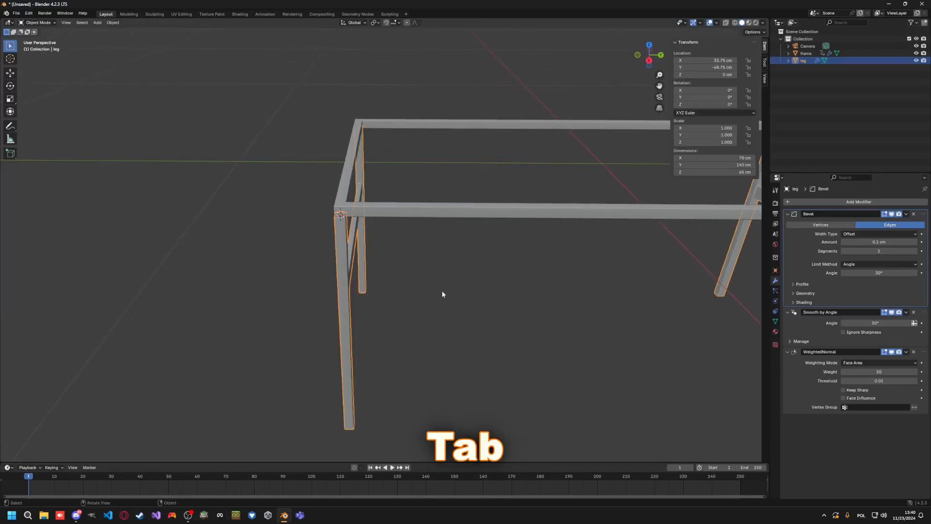
Step: Add a 2.5 cm cube at the 3D cursor on the table corner where leg and frame meet
key(shift+a)
text(c)
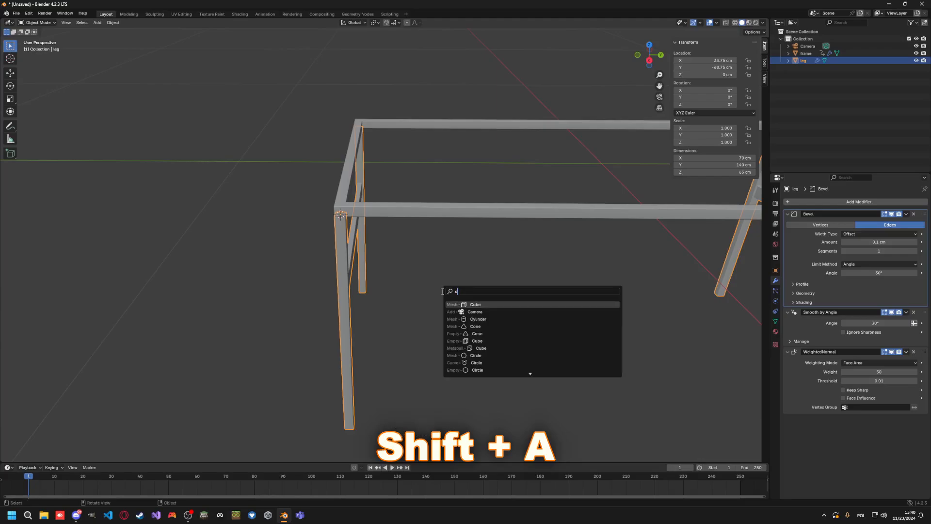
key(Return)
scroll(362, 233, up, 6)
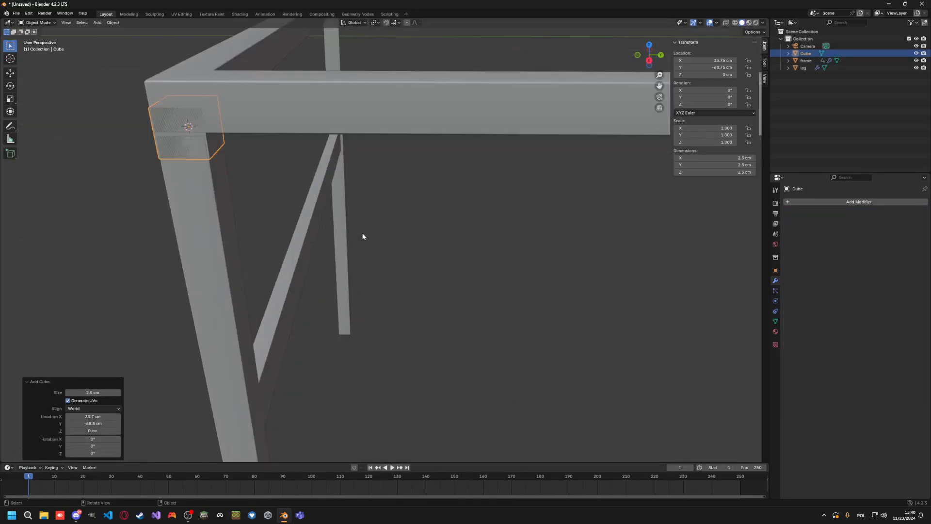
shift+middle_drag(361, 231, 438, 258)
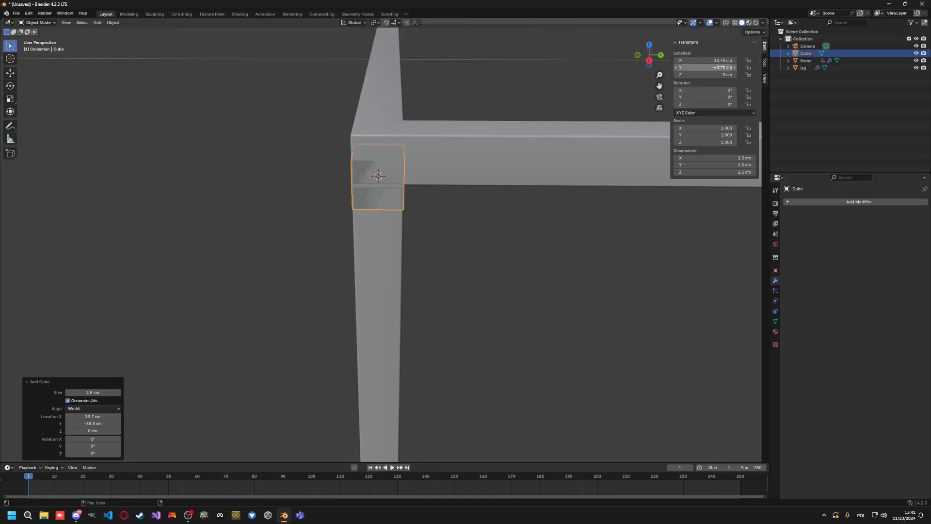
middle_drag(524, 241, 516, 242)
Step: Set the cube's Z location to 1.25 cm and raise it by a further 2.5 cm onto the frame corner
click(722, 74)
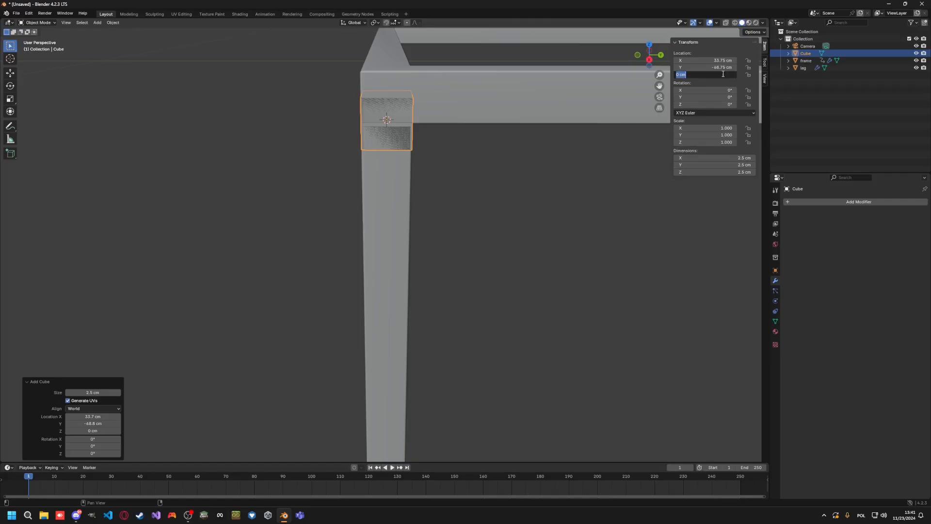
text(1.25)
key(Return)
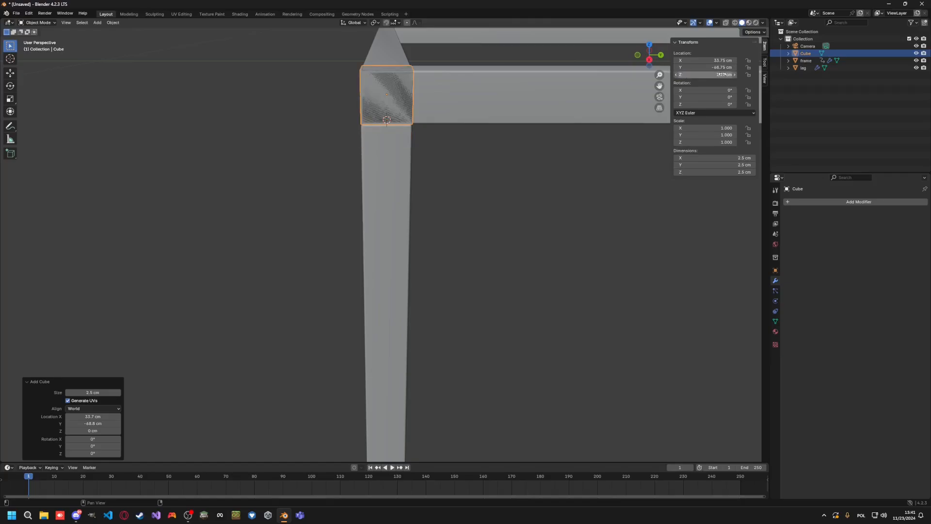
mouse_move(507, 91)
middle_down()
mouse_move(488, 122)
mouse_move(491, 86)
middle_up()
click(721, 75)
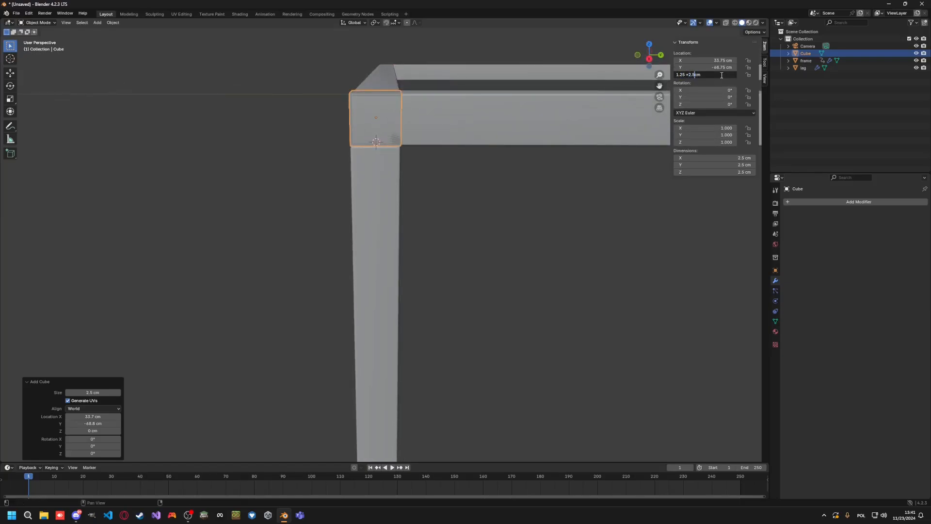
key(Return)
middle_drag(624, 114, 561, 240)
mouse_move(592, 167)
middle_down()
mouse_move(550, 170)
mouse_move(577, 168)
middle_up()
Step: In Edit Mode with face selection, stretch the corner cube by moving its +Y side face about 3.25 cm along Y
key(Tab)
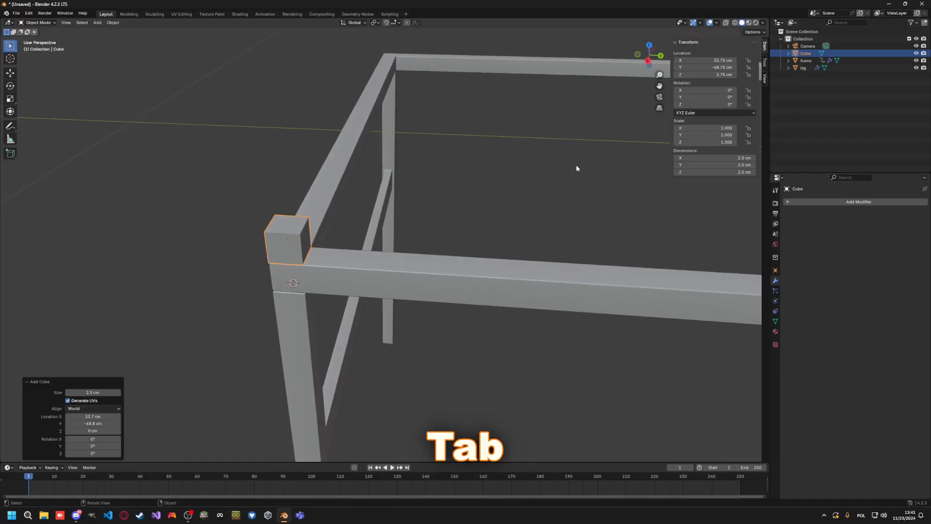
click(308, 242)
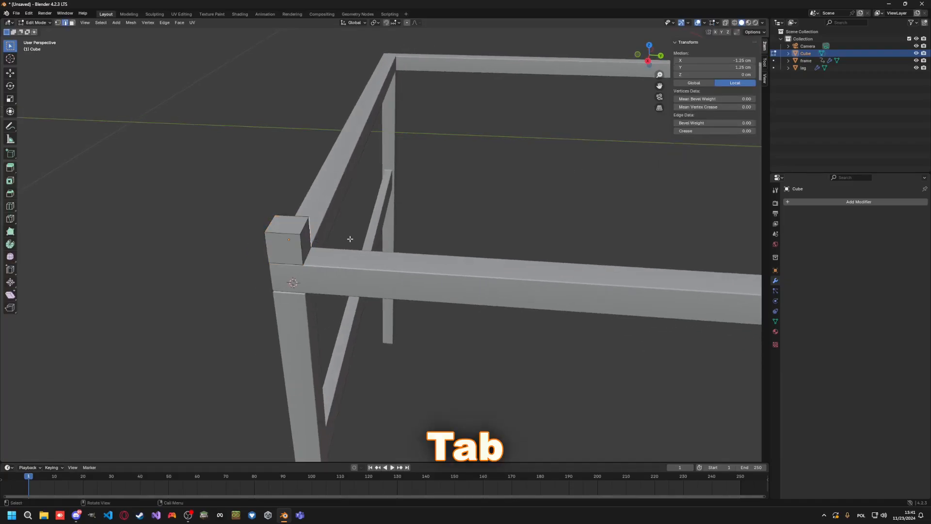
key(3)
click(309, 239)
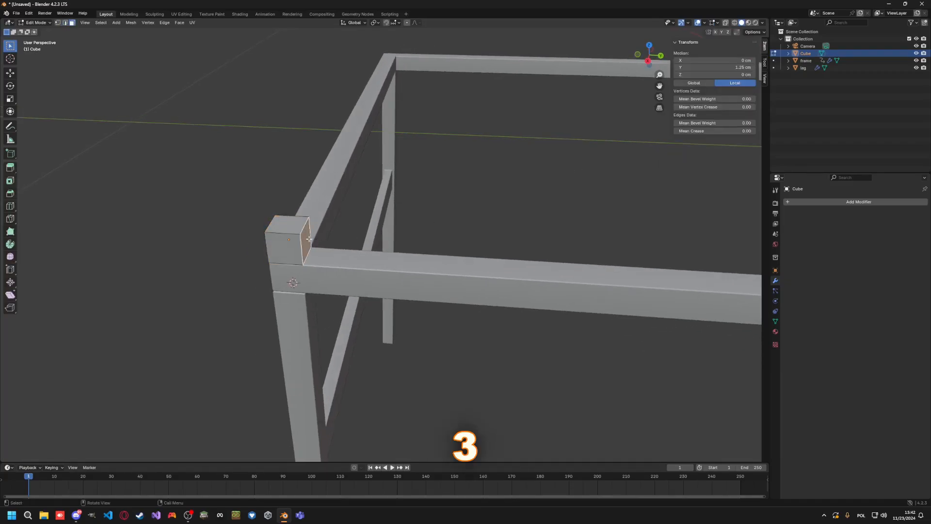
key(g)
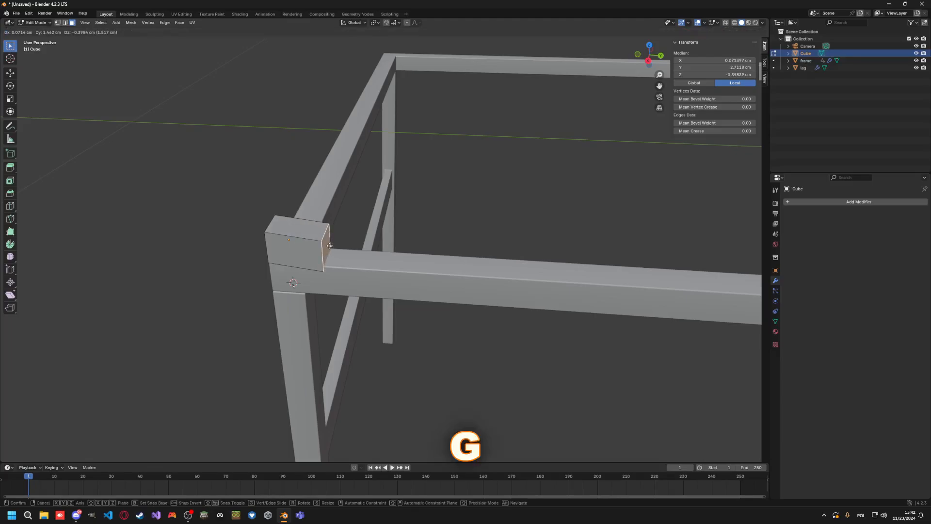
key(y)
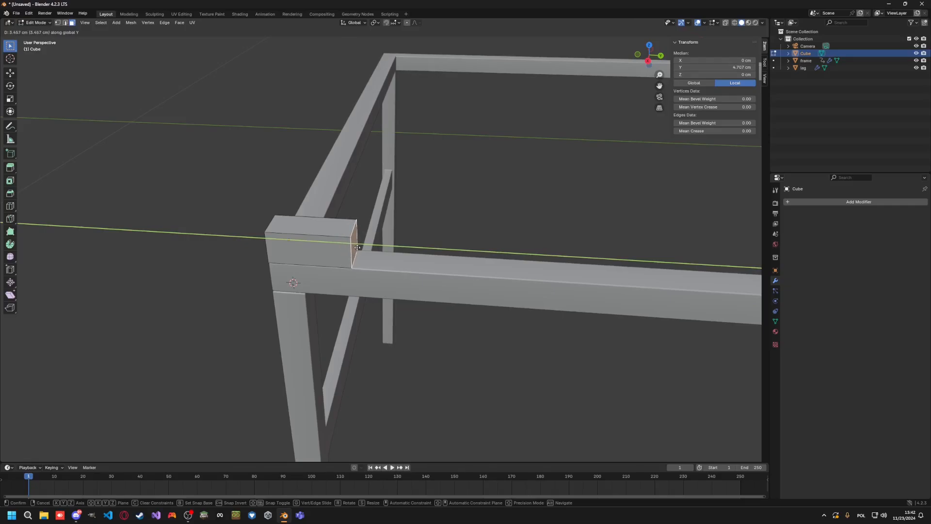
click(355, 247)
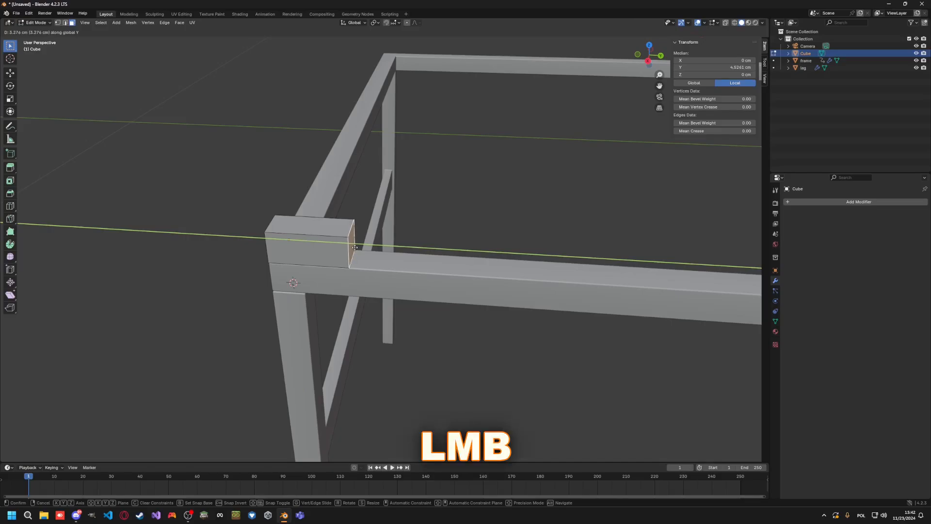
Step: Set the local median Y of the cube's +Y face to 4.5 cm
click(741, 69)
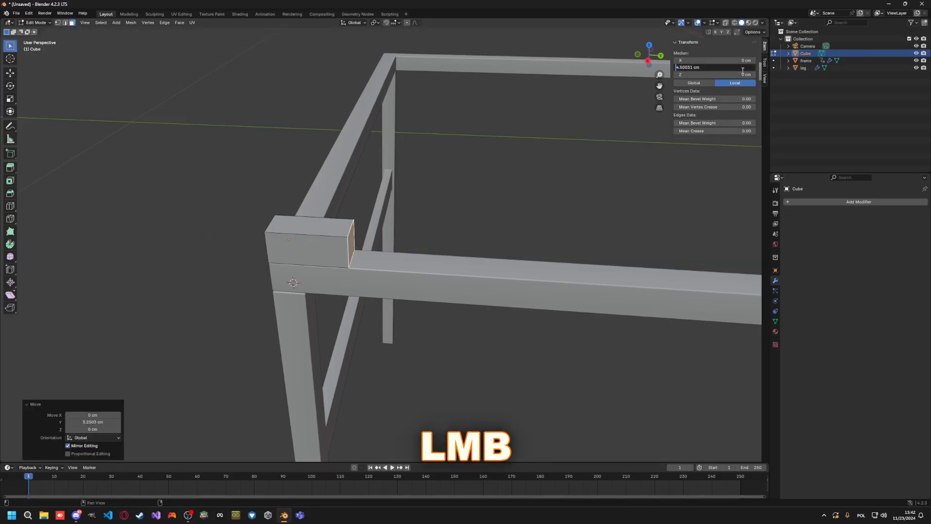
key(Right)
key(Right)
key(Right)
key(Right)
key(Right)
key(Right)
key(Return)
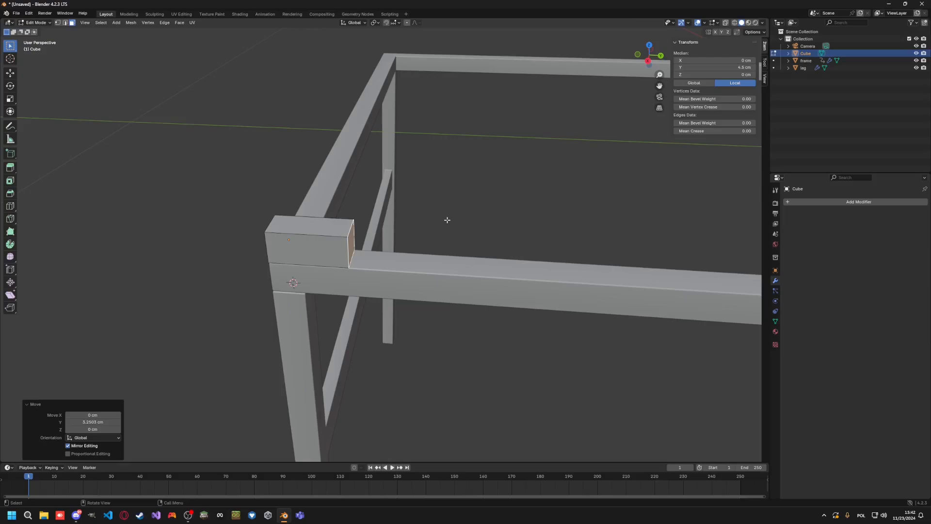
Step: Extend the cube's -X face along X across the frame's short side and set its local median X to -70 cm
middle_drag(405, 222, 536, 341)
click(520, 191)
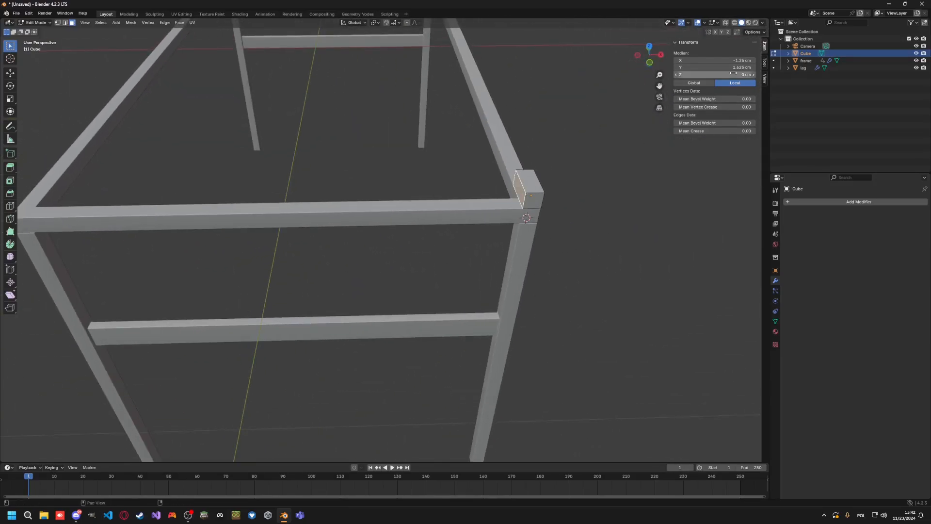
key(g)
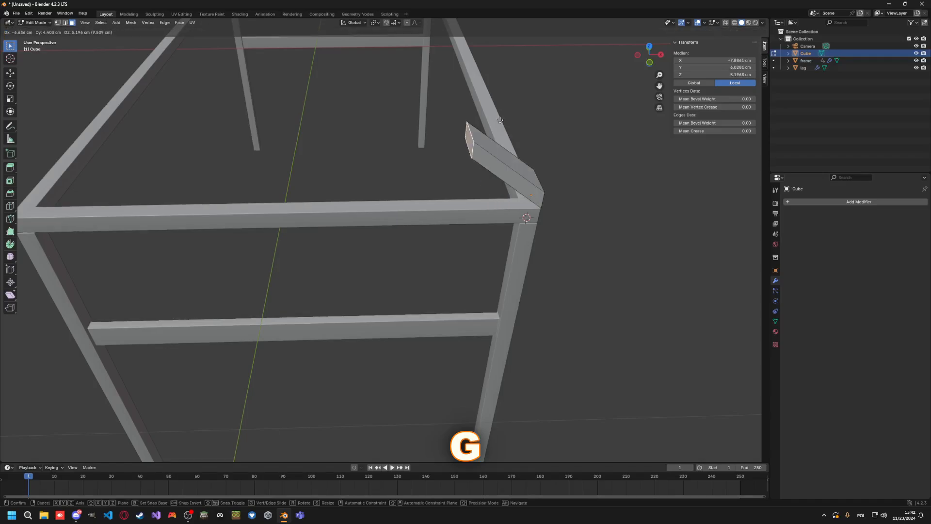
key(x)
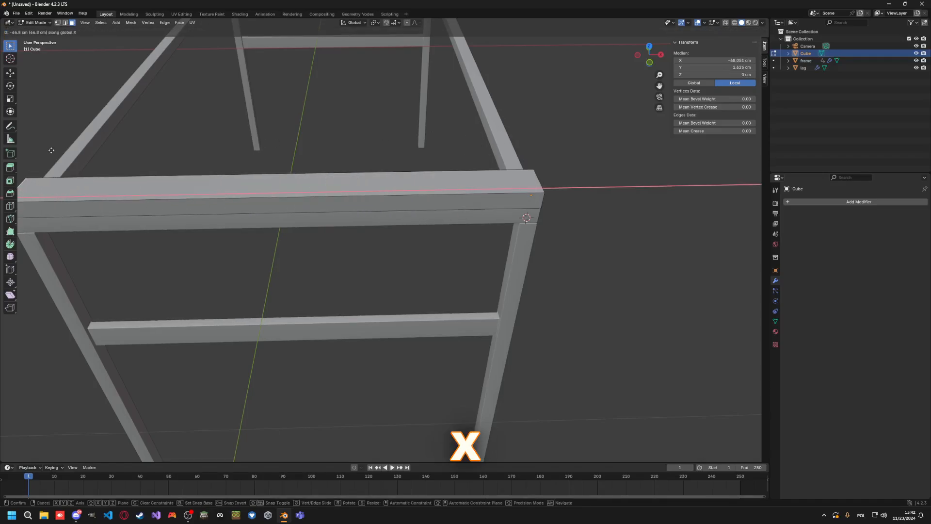
click(52, 151)
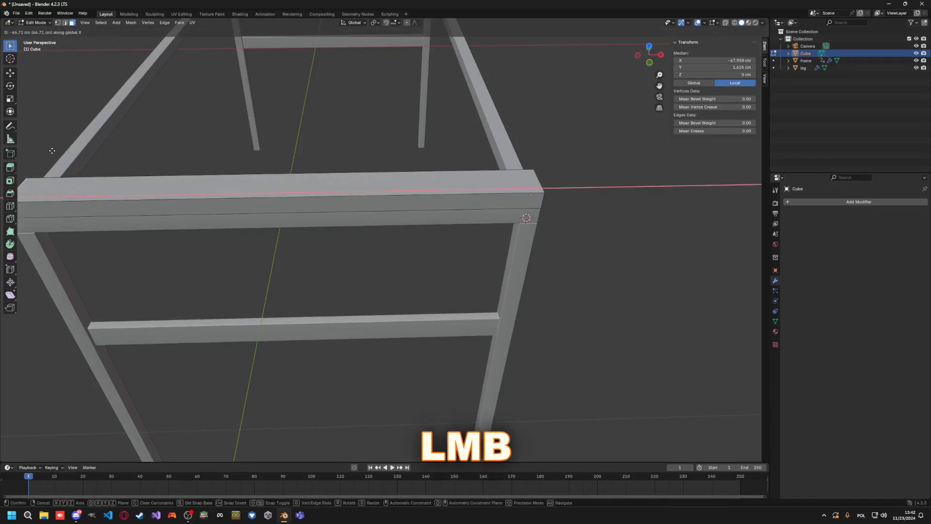
click(741, 61)
text(-70)
key(Return)
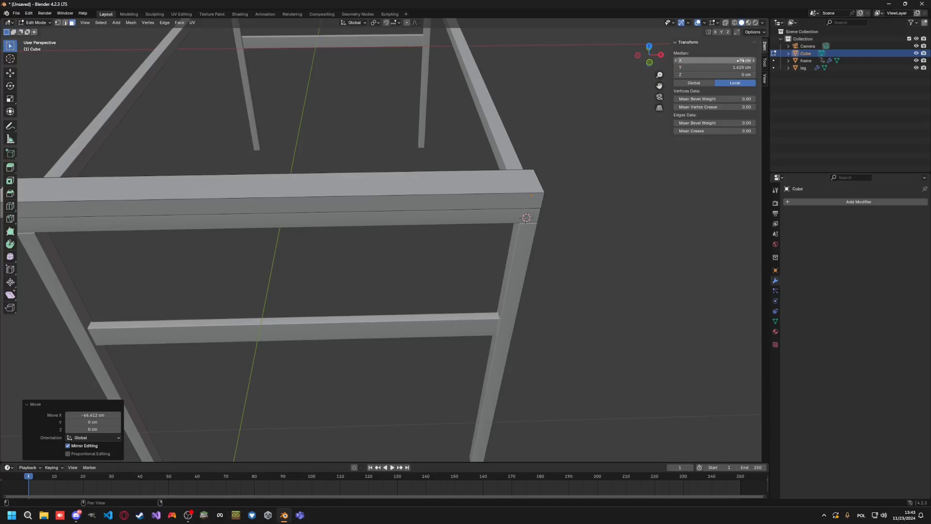
Step: Try moving the plank's far end face outward by a further 1.25 cm, with a median X of -70-1.25 cm
scroll(596, 178, down, 2)
scroll(606, 177, down, 2)
mouse_move(619, 191)
middle_down()
mouse_move(642, 171)
mouse_move(620, 177)
middle_up()
double_click(740, 60)
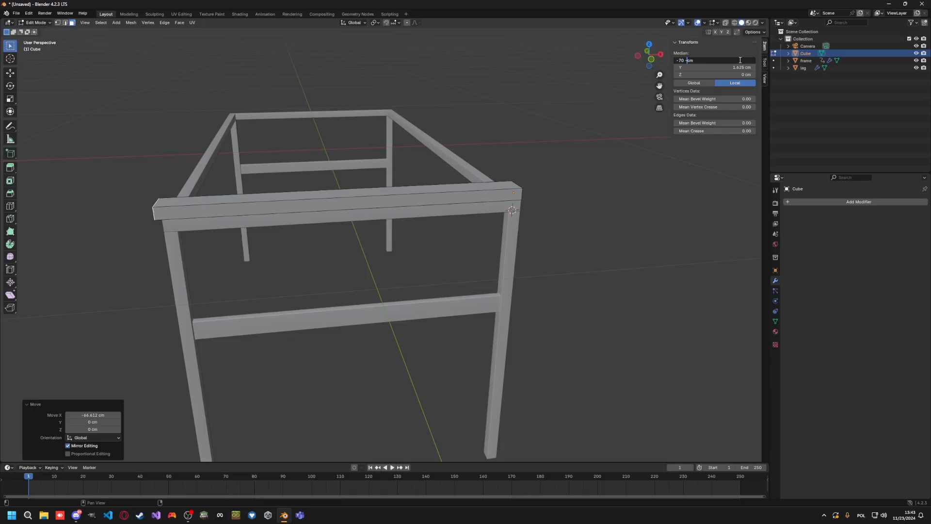
text(-1.25)
key(Return)
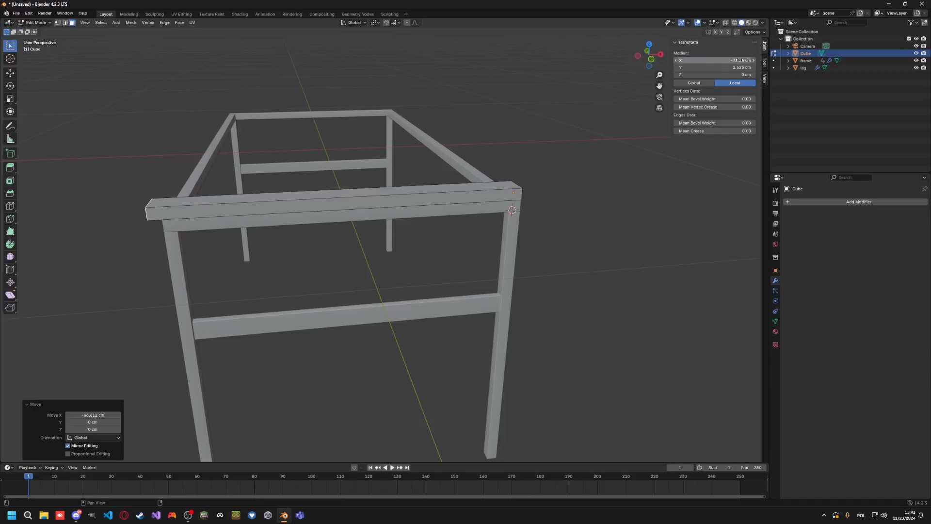
Step: Set the far end face's local median X to -70+1.25 cm and return to Object Mode
click(739, 60)
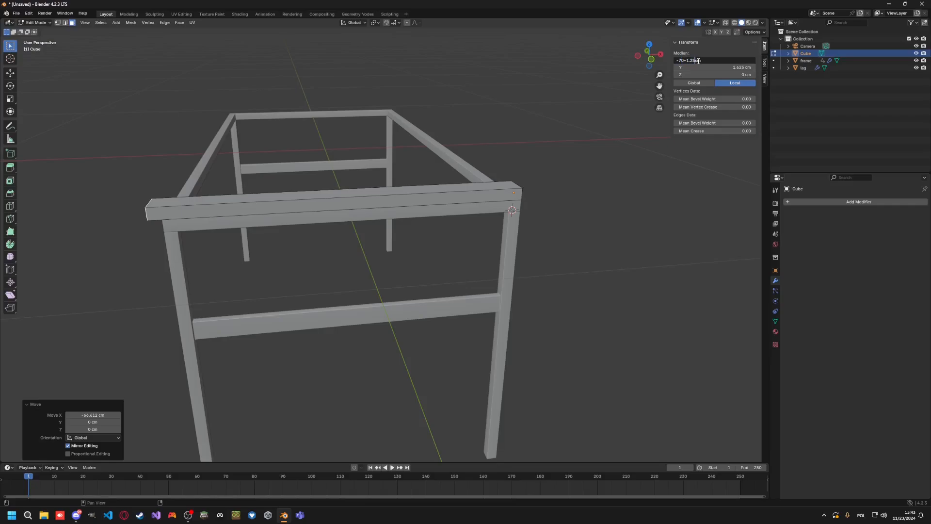
key(Return)
middle_drag(550, 159, 473, 184)
click(410, 238)
key(Tab)
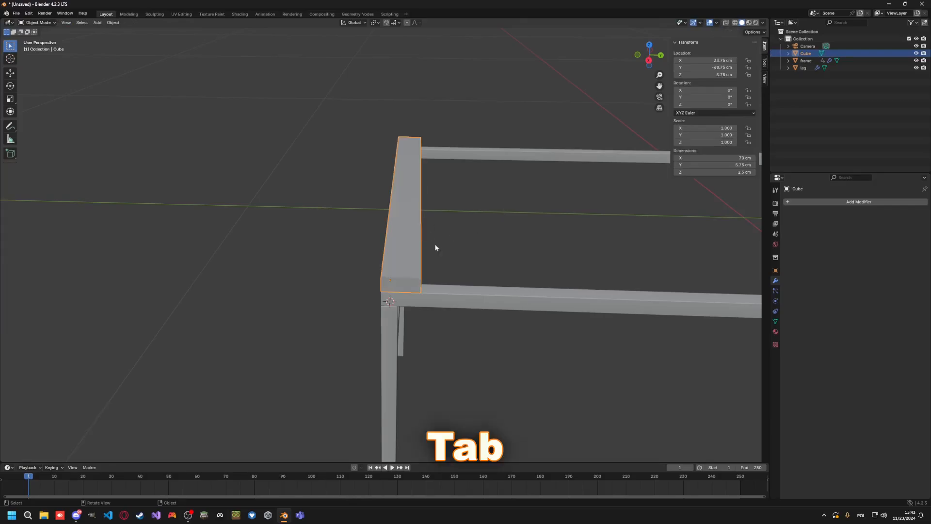
Step: Add a Bevel modifier to the plank with an amount of 0.05 cm
click(837, 201)
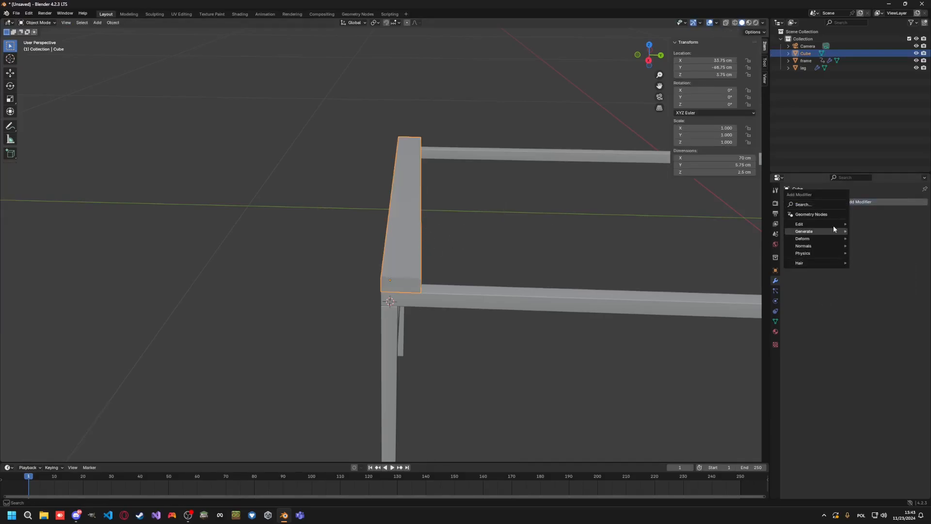
click(873, 202)
click(819, 205)
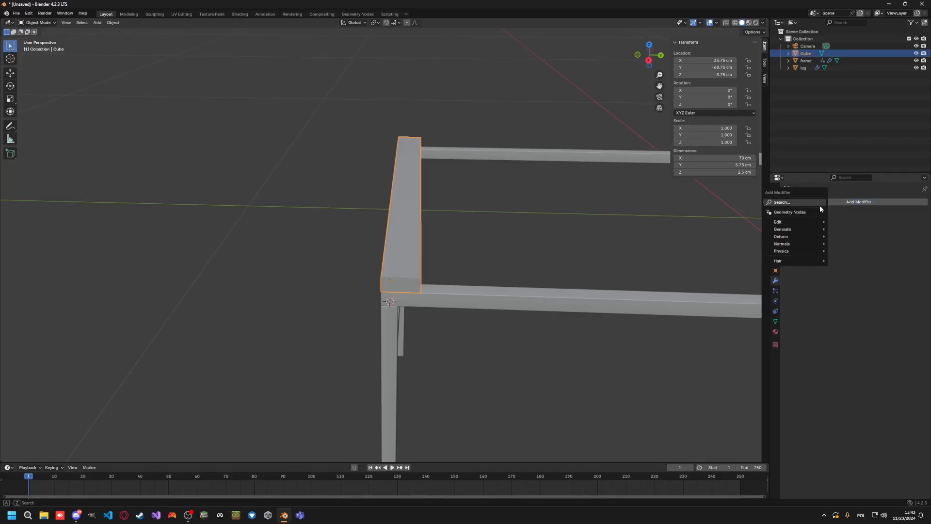
text(be)
key(Return)
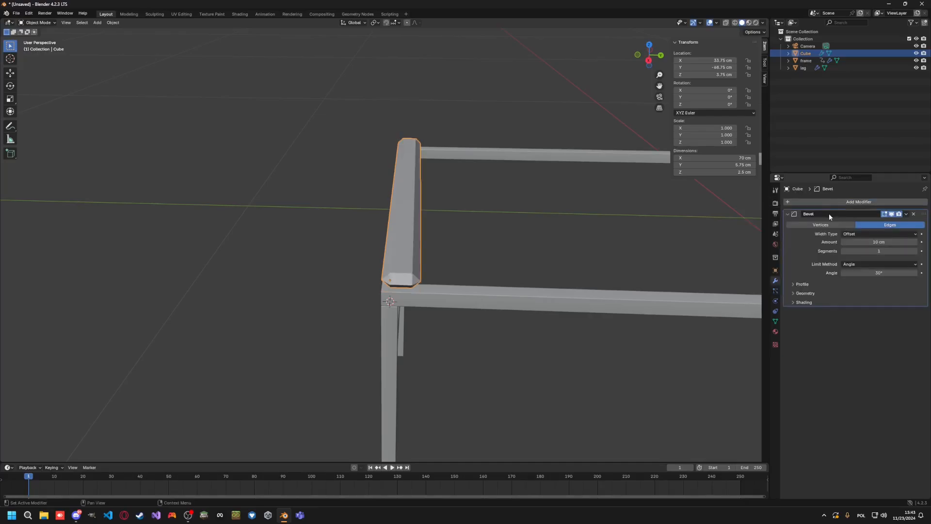
click(884, 241)
text(0.05)
key(Return)
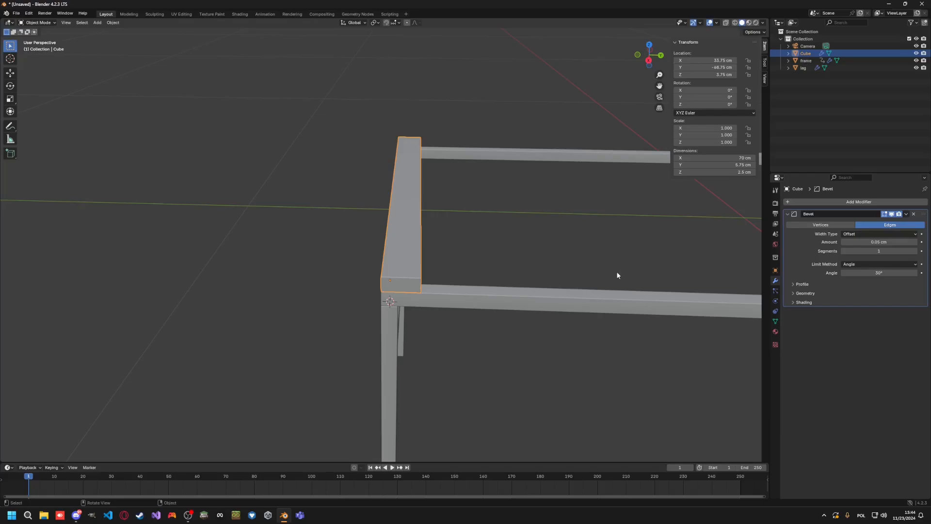
Step: Add a Weighted Normal modifier to the plank
shift+middle_drag(553, 260, 602, 242)
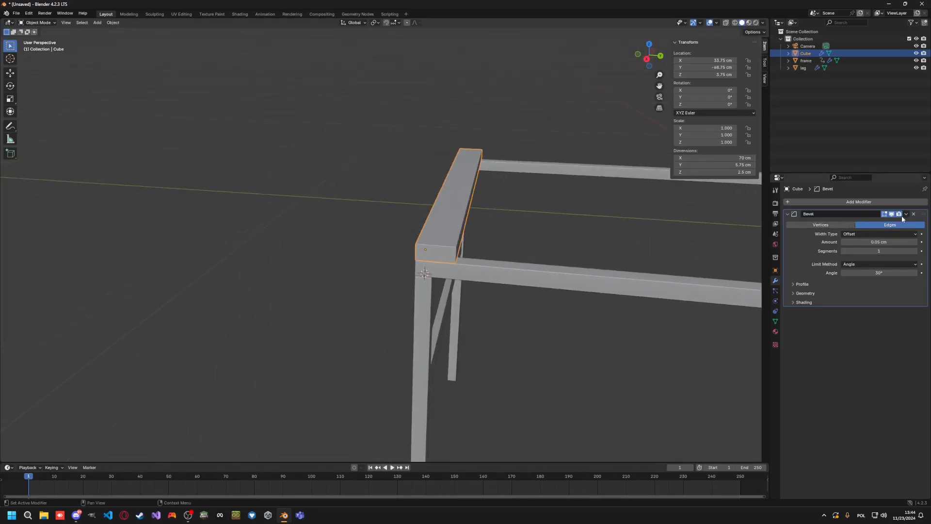
click(836, 202)
text(weig)
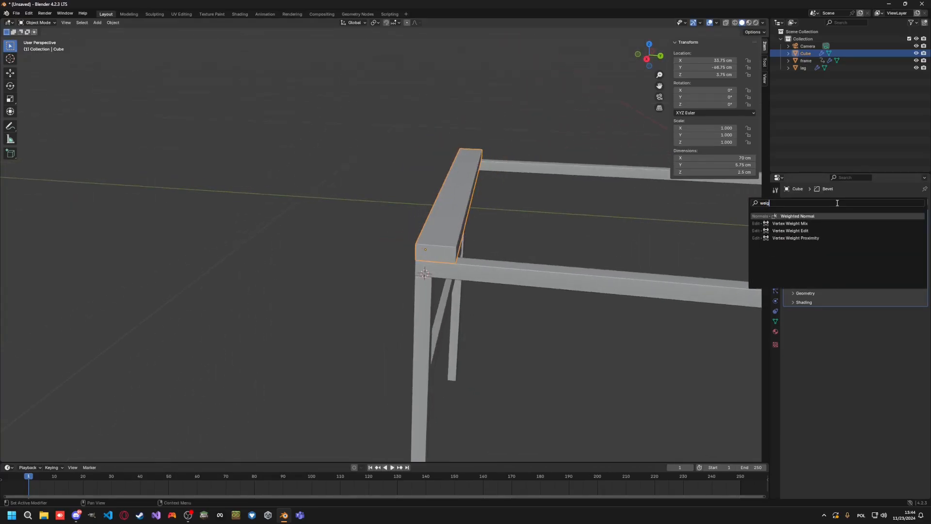
key(Return)
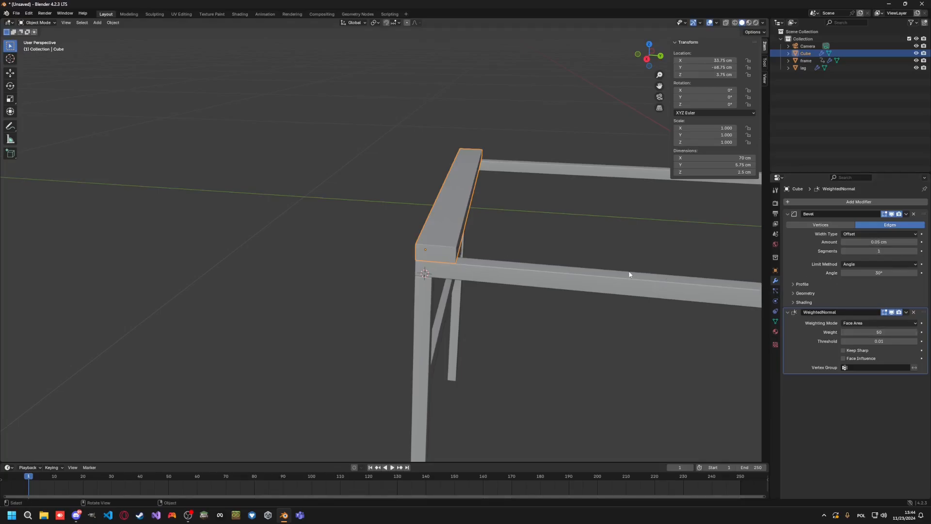
Step: Apply Shade Auto Smooth to the plank and move its Smooth by Angle modifier above WeightedNormal
middle_drag(630, 274, 514, 258)
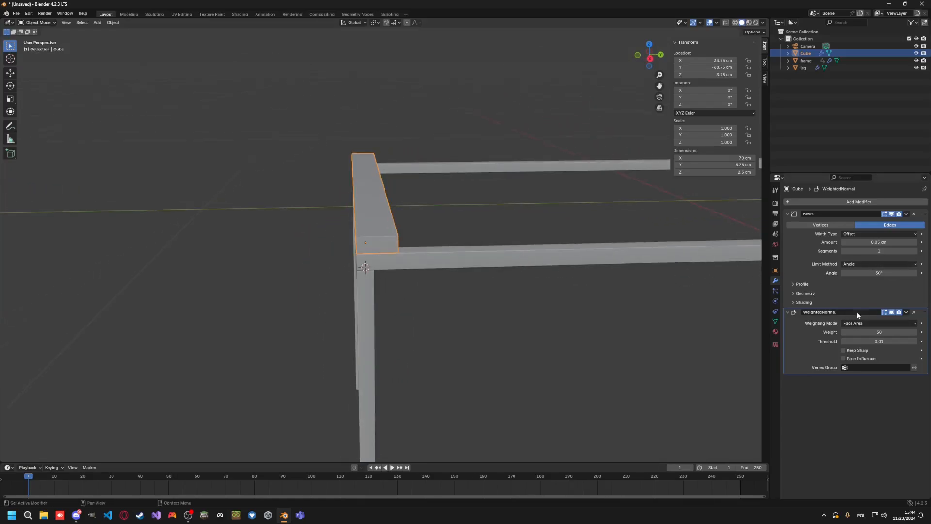
right_click(406, 242)
click(358, 231)
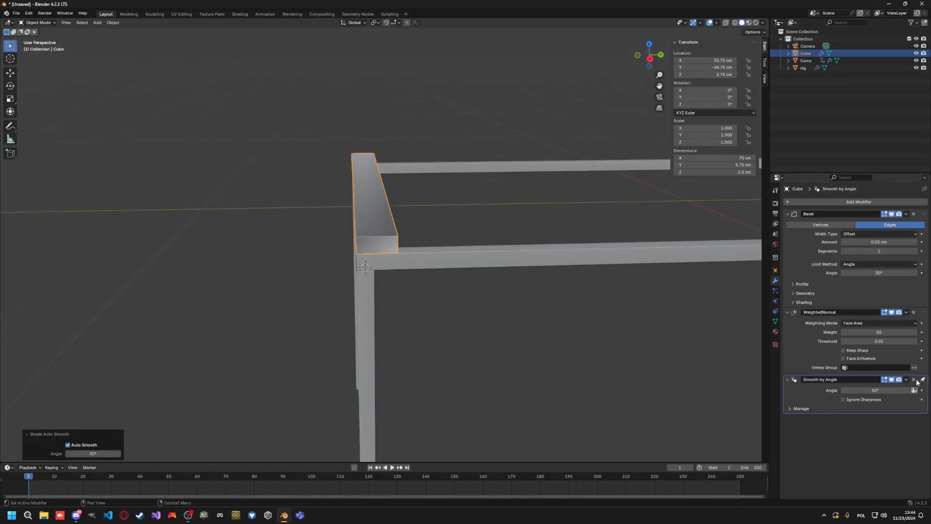
drag(924, 381, 925, 314)
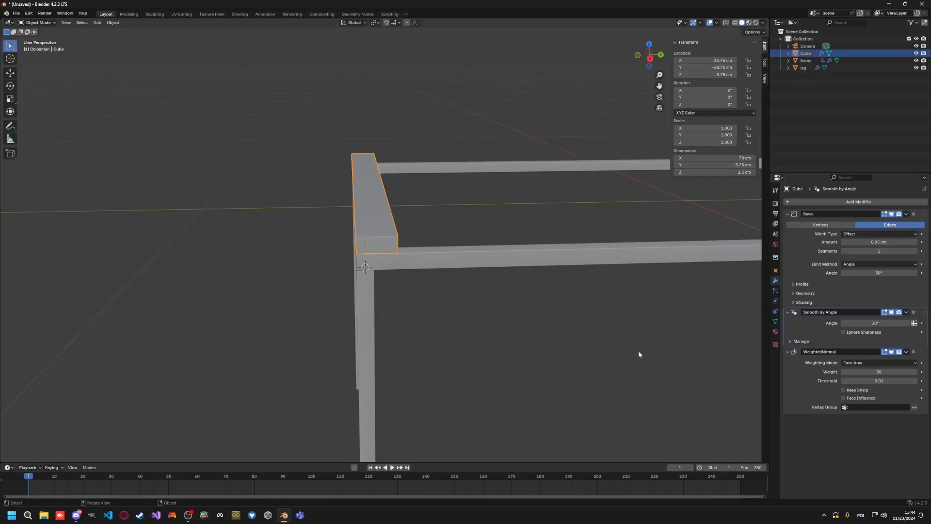
Step: Add an Array modifier to the plank
scroll(546, 323, up, 7)
scroll(475, 307, down, 2)
middle_drag(508, 338, 508, 336)
click(857, 202)
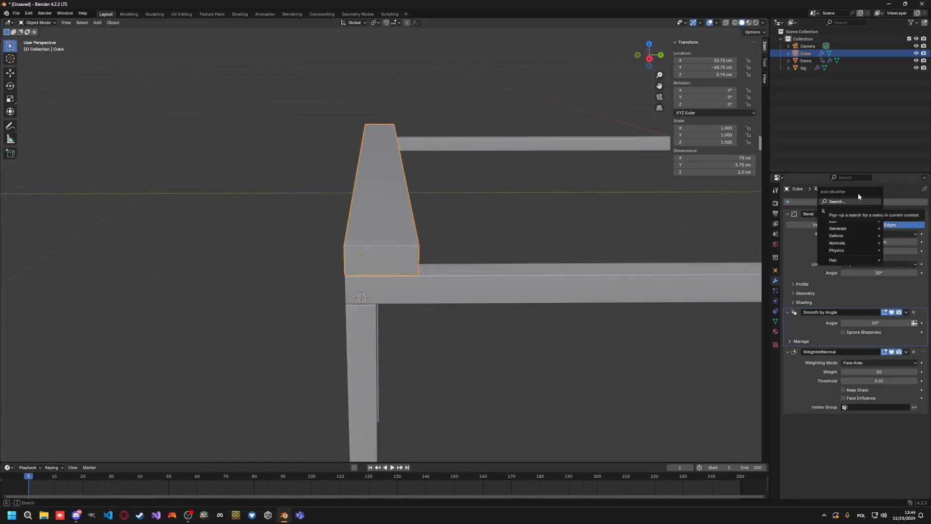
mouse_move(837, 227)
click(774, 223)
Step: Set the Array's relative offset factor to 0 on X and 1 on Y so the planks repeat along the table's length
scroll(592, 239, down, 3)
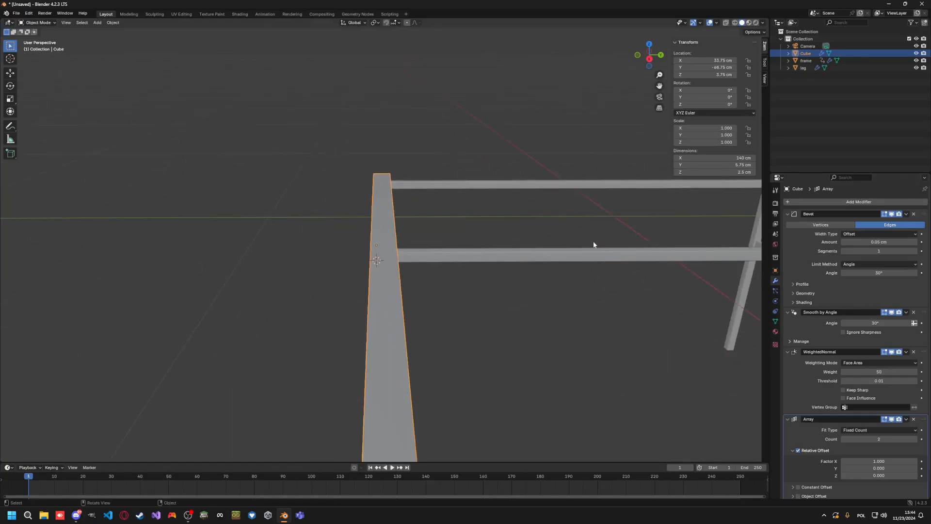
scroll(594, 244, down, 1)
scroll(881, 388, down, 2)
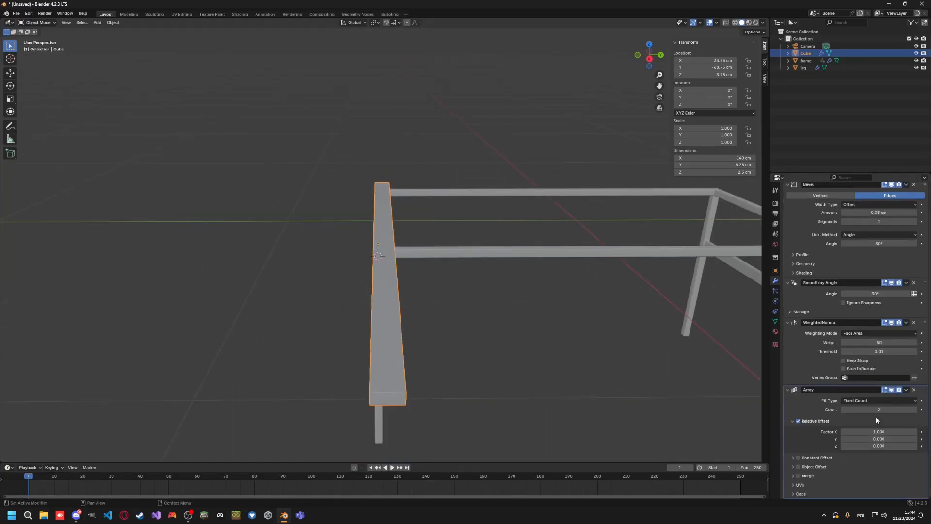
click(865, 431)
text(0)
key(Return)
click(879, 439)
text(1)
key(Return)
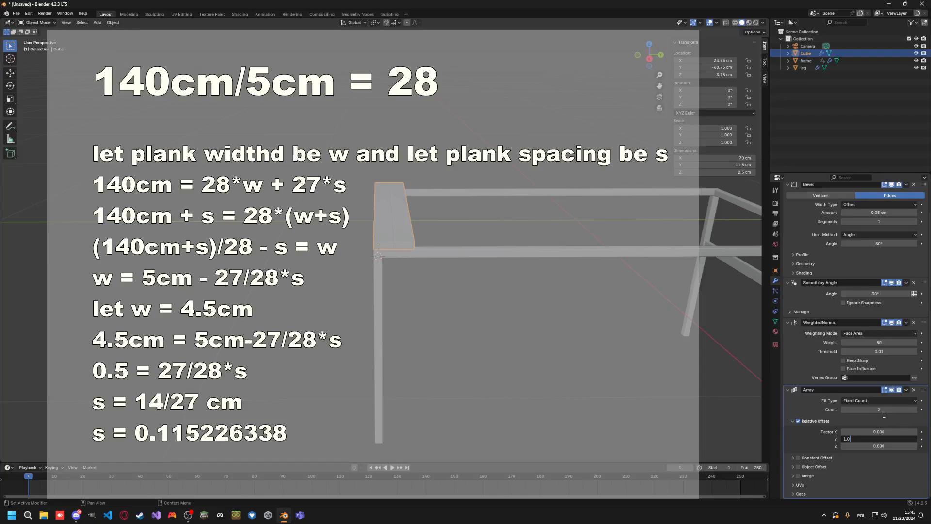
key(Return)
Step: Set the plank Array's count to 28
middle_drag(487, 293, 554, 287)
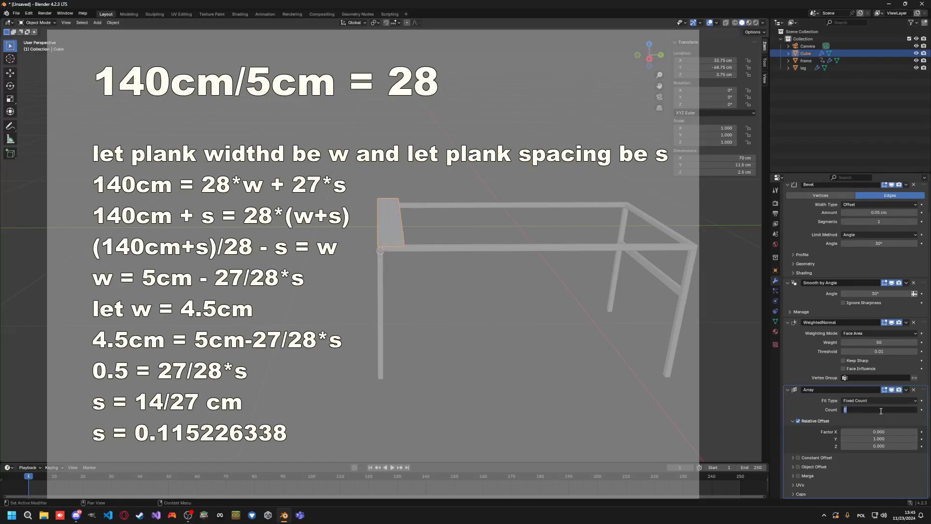
text(28)
key(Return)
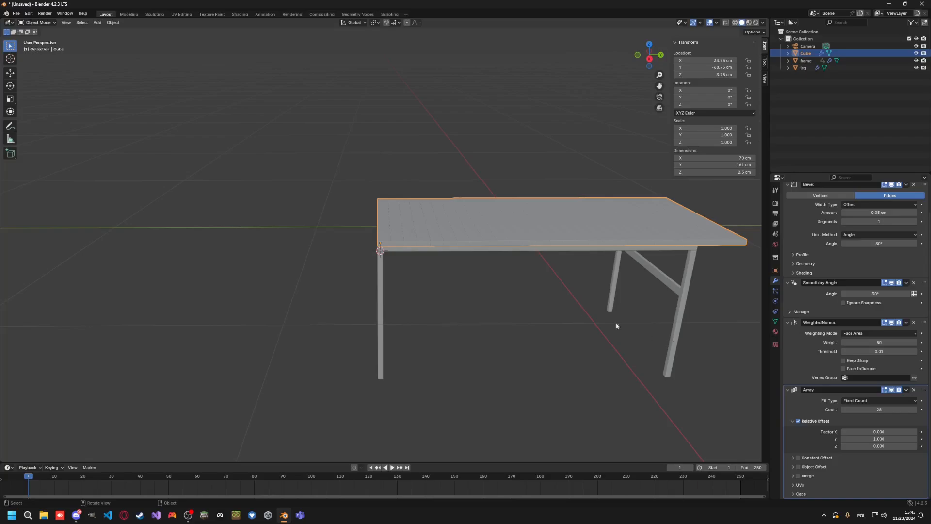
Step: Narrow the source plank by moving its long side face facing the next plank to a local Y of 3.25 cm
scroll(385, 240, up, 3)
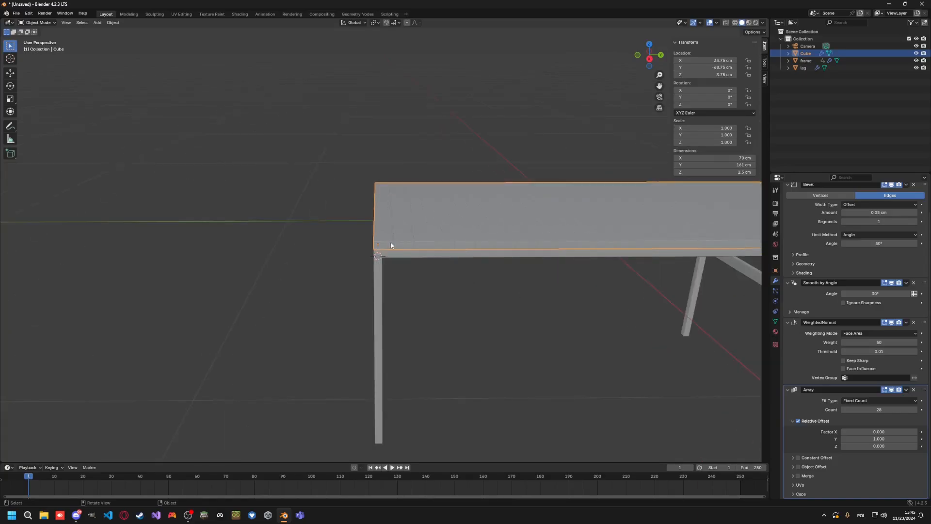
key(Tab)
click(391, 248)
mouse_move(407, 245)
middle_down()
mouse_move(430, 239)
mouse_move(391, 241)
middle_up()
click(359, 229)
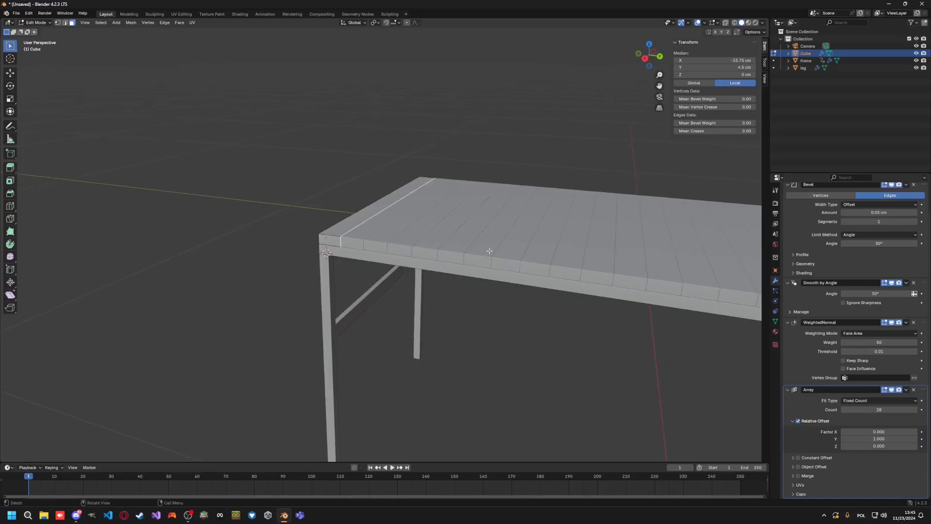
click(714, 67)
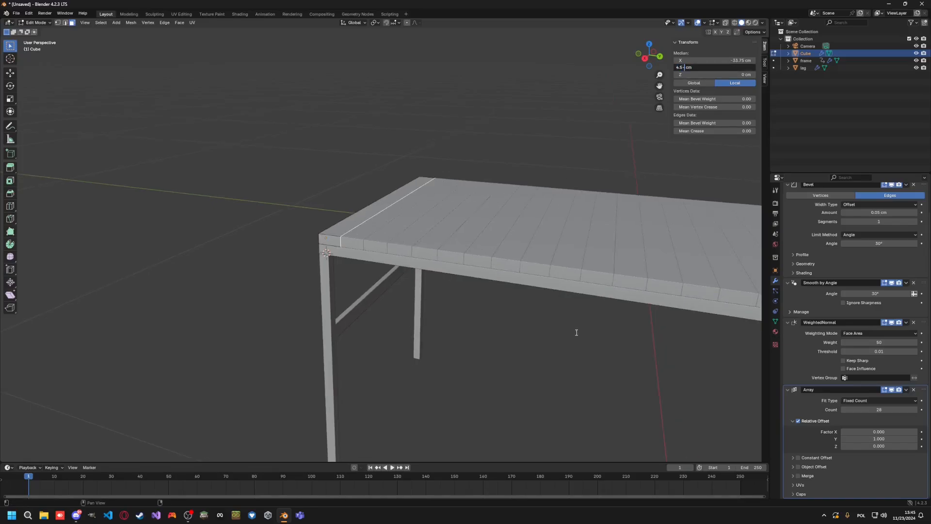
text(-1.25)
key(Return)
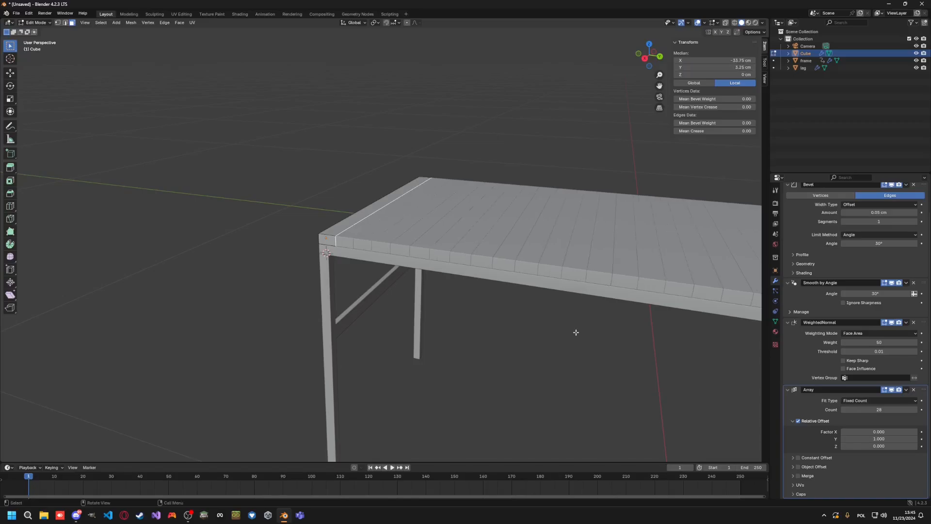
Step: Set the Array's relative offset factor on Y to 1.115226338 so there are gaps between the planks
middle_drag(575, 330, 537, 313)
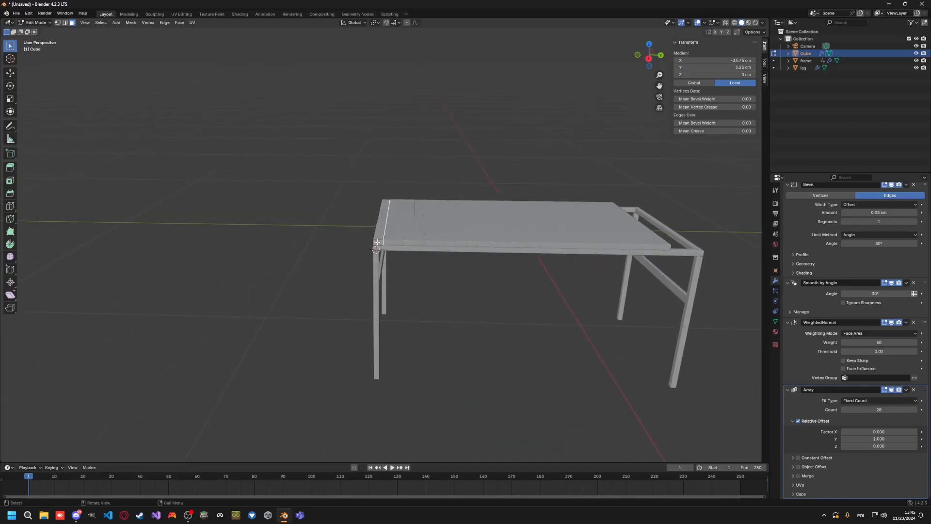
scroll(374, 232, up, 10)
scroll(583, 343, down, 8)
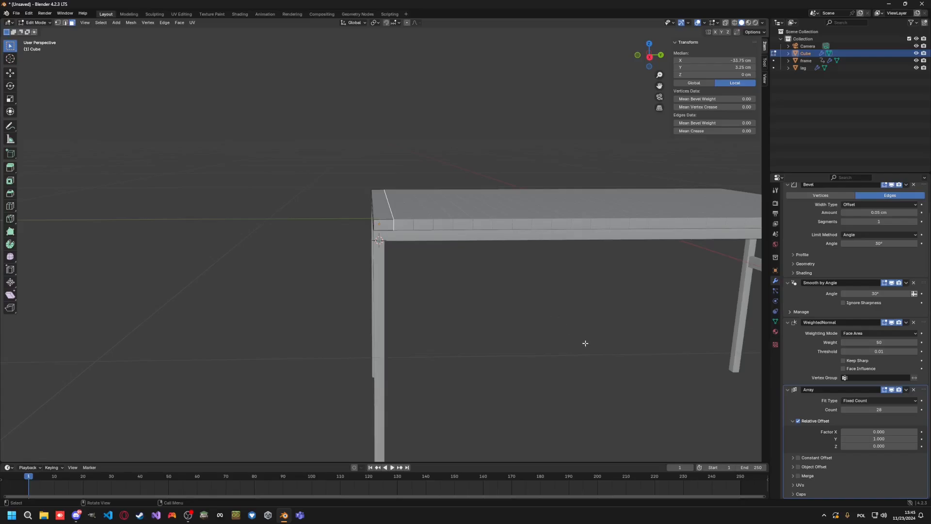
middle_drag(584, 343, 614, 323)
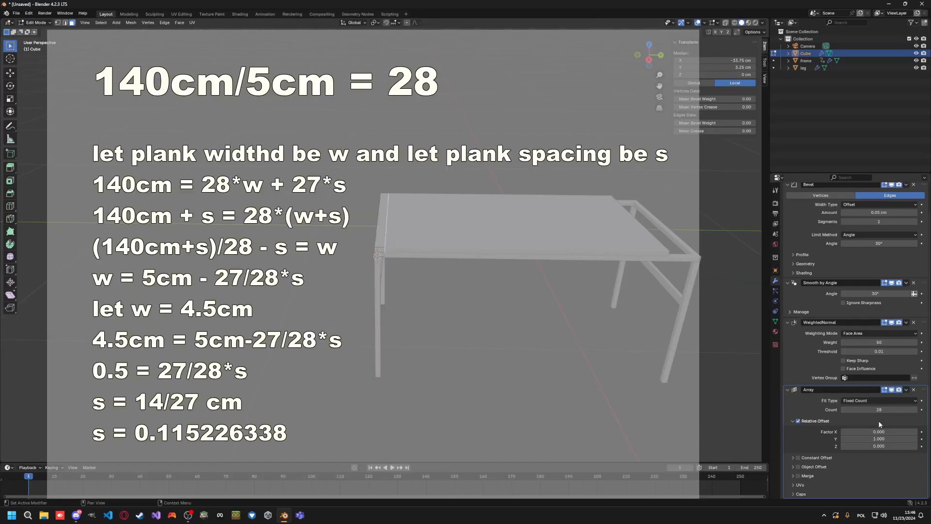
middle_drag(587, 335, 338, 301)
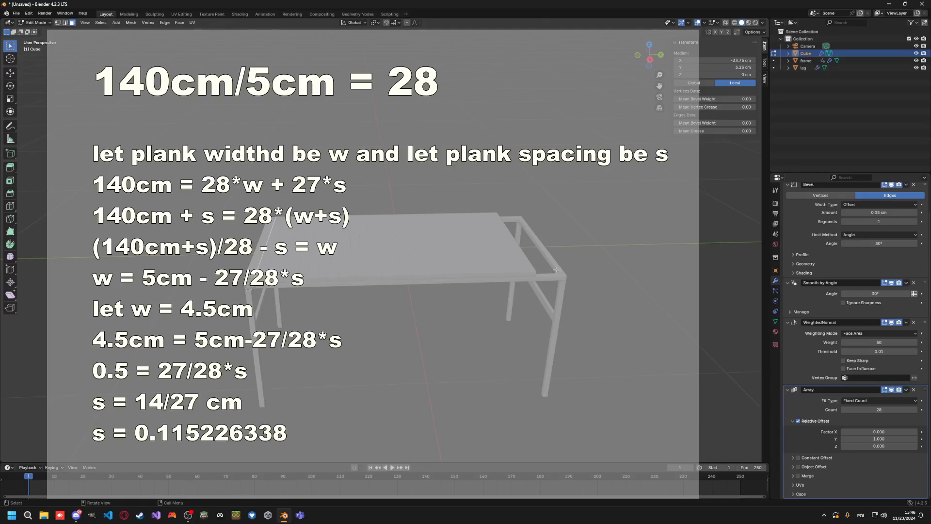
click(884, 438)
text(1.0)
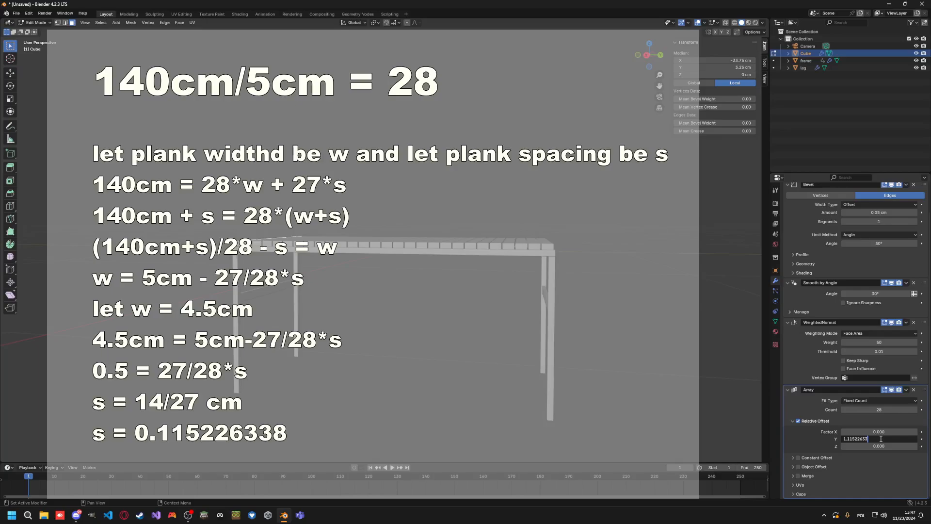
key(Return)
Step: Examine the plank spacing along the whole tabletop from the side and from above
middle_drag(642, 312, 499, 287)
scroll(619, 356, up, 5)
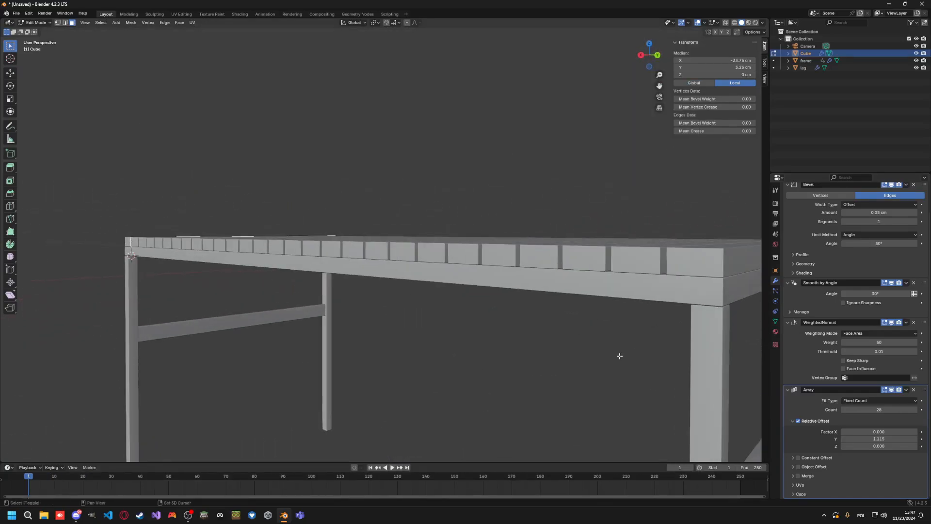
shift+middle_drag(620, 356, 565, 353)
middle_drag(565, 353, 517, 328)
scroll(594, 328, down, 2)
scroll(544, 350, down, 4)
scroll(403, 307, up, 2)
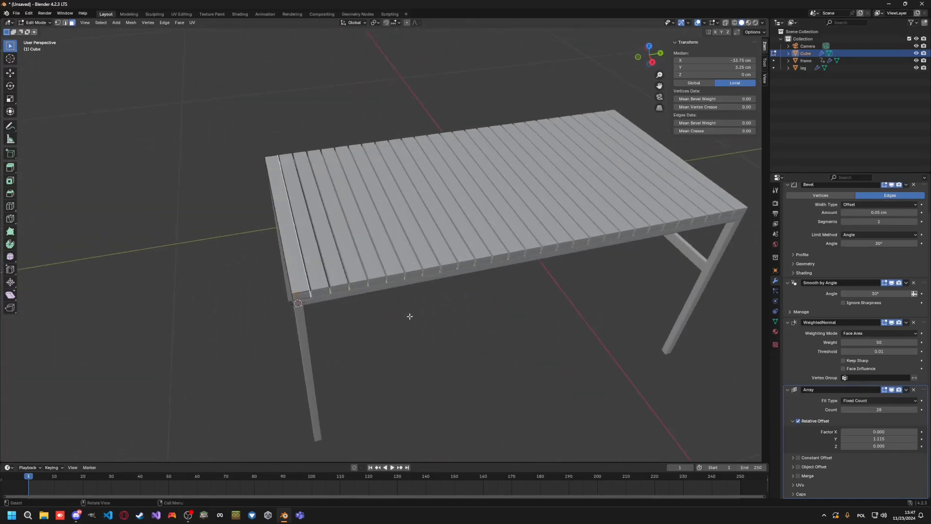
Step: Switch the plank mesh to edge selection and deselect everything
middle_drag(409, 316, 370, 293)
click(370, 293)
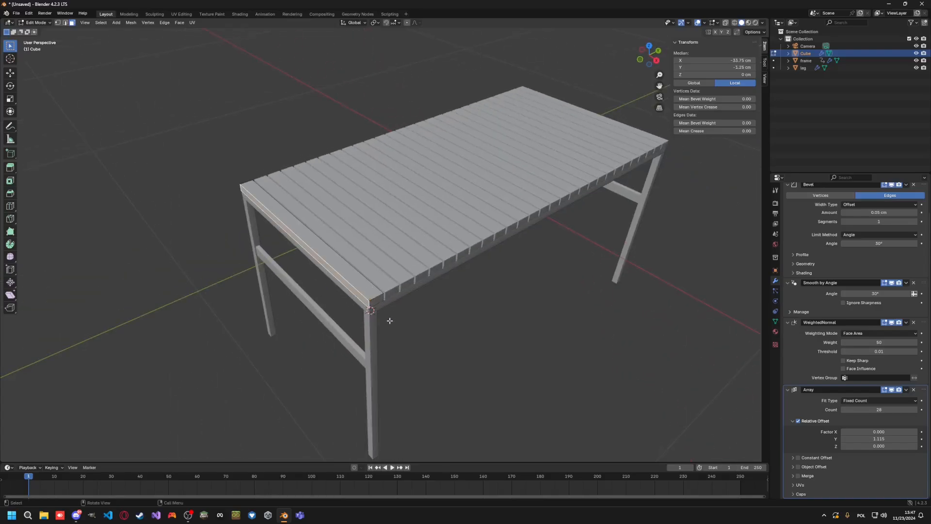
key(2)
key(1)
key(alt+a)
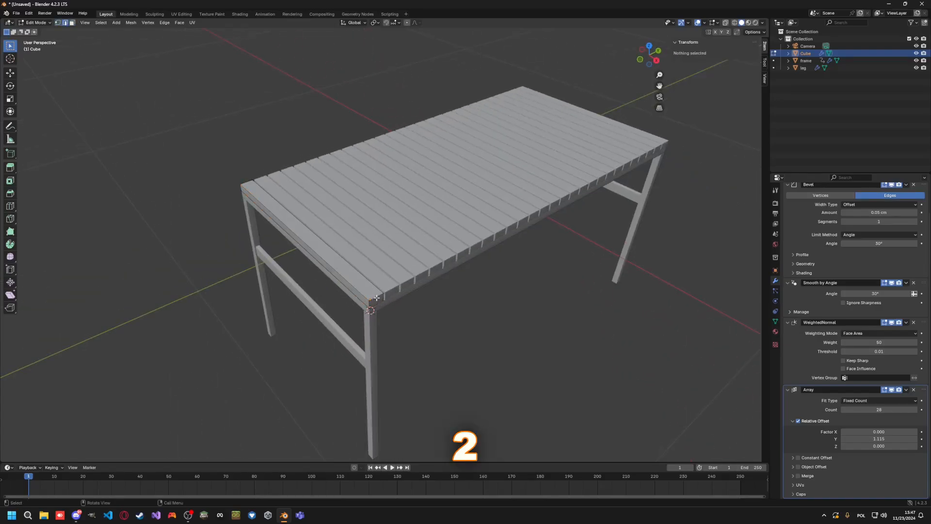
alt+click(377, 297)
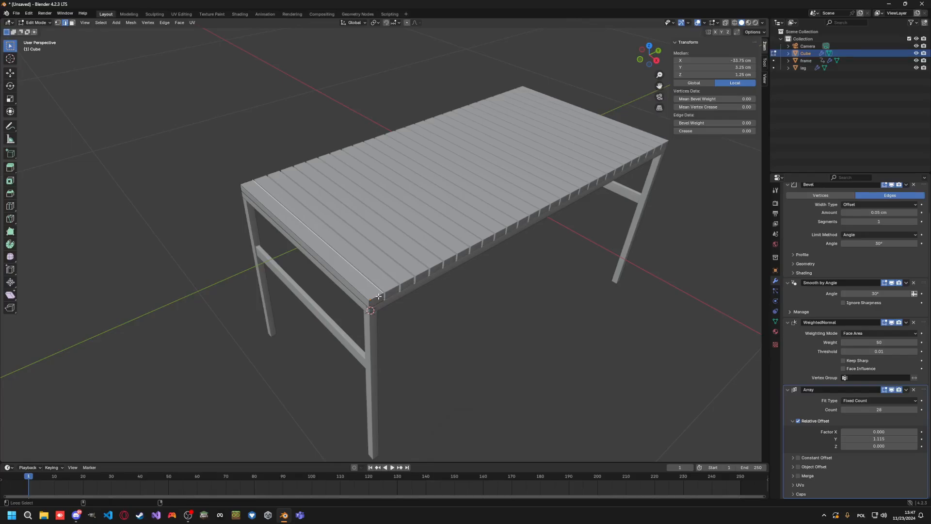
key(ctrl+z)
alt+click(378, 296)
key(ctrl+z)
scroll(381, 299, up, 3)
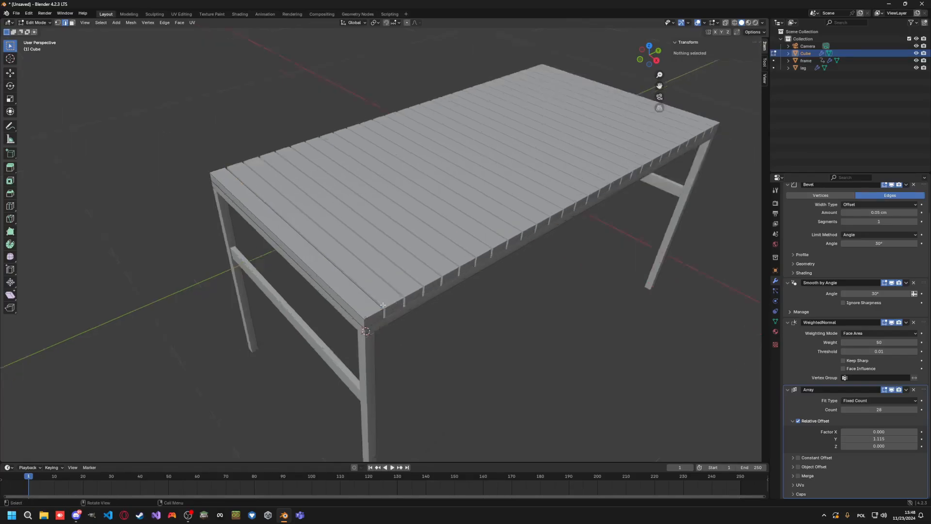
Step: Mark the four edges around the source plank's end face above the corner leg as seams
alt+click(367, 376)
key(alt+a)
alt+click(373, 389)
middle_drag(392, 386, 395, 373)
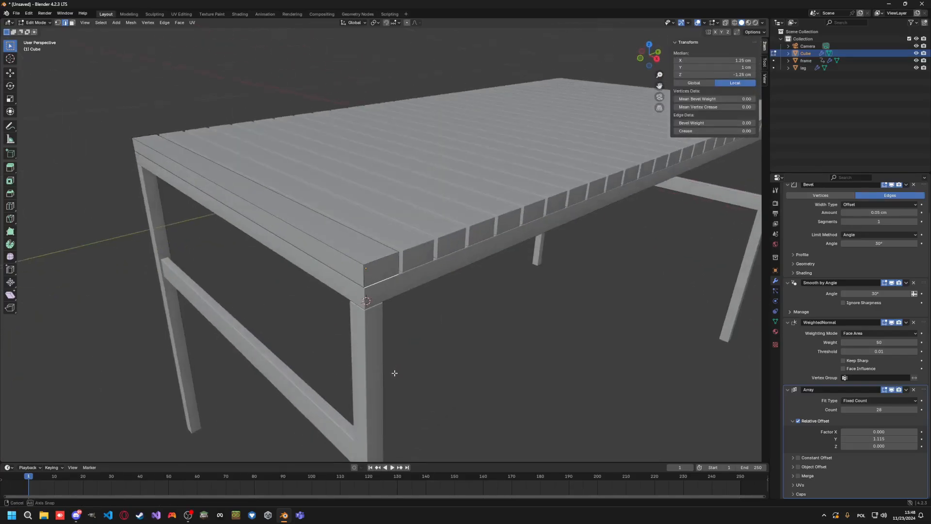
ctrl+click(368, 272)
ctrl+click(397, 261)
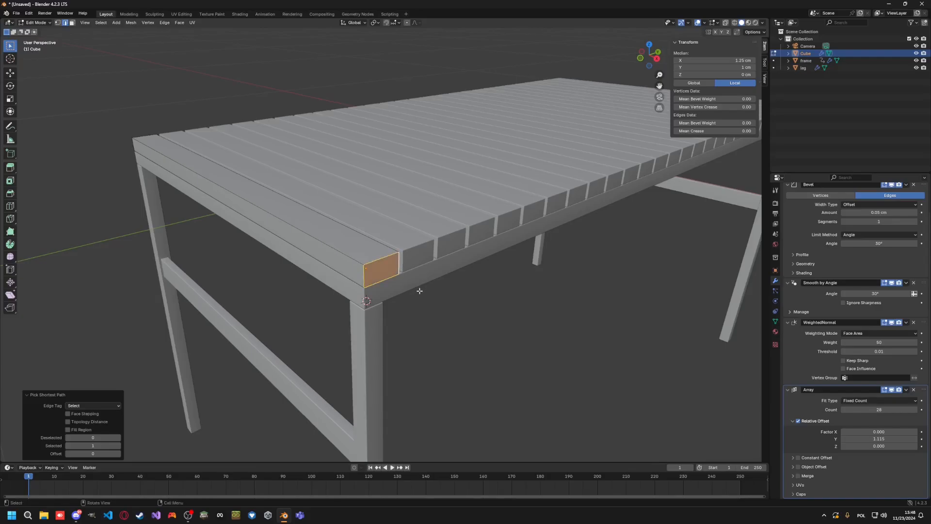
key(ctrl+e)
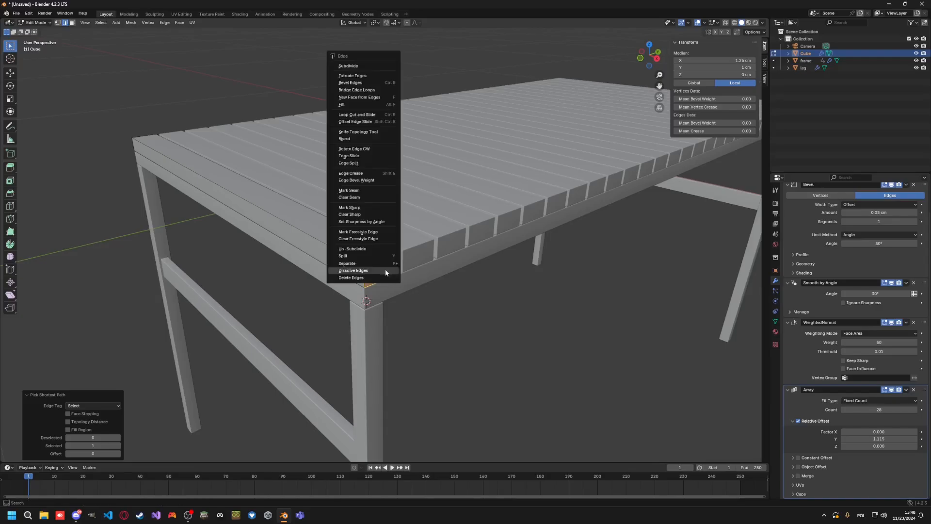
click(363, 189)
Step: Mark the four edges around the source plank's opposite end face as seams
middle_drag(339, 235, 463, 237)
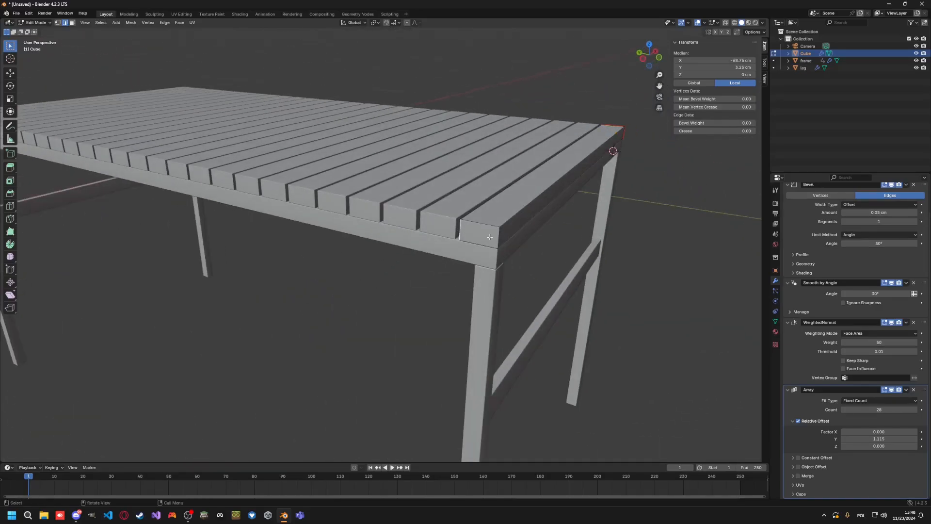
ctrl+click(478, 223)
key(ctrl+e)
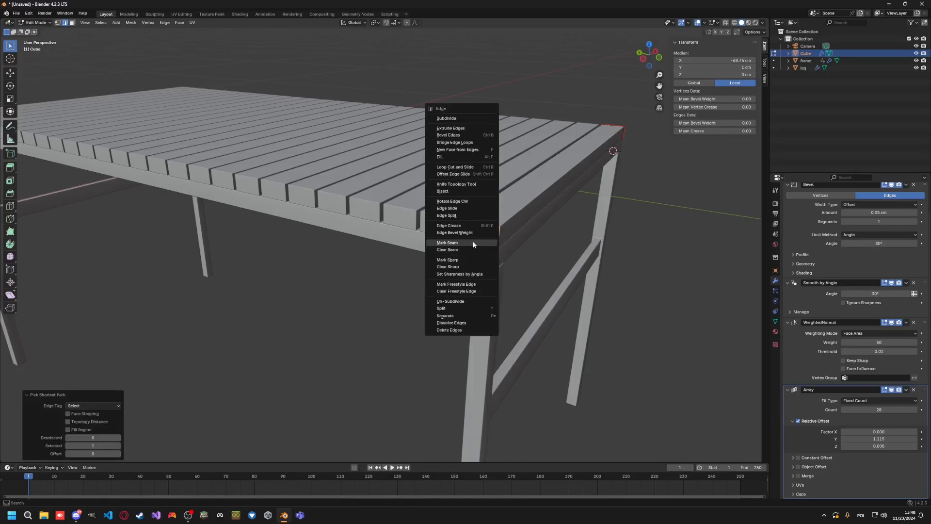
click(472, 240)
Step: Mark the source plank's upper long edge facing the next plank as a seam
middle_drag(472, 241, 391, 279)
click(459, 238)
key(ctrl+e)
click(458, 239)
click(325, 222)
key(ctrl+e)
click(325, 222)
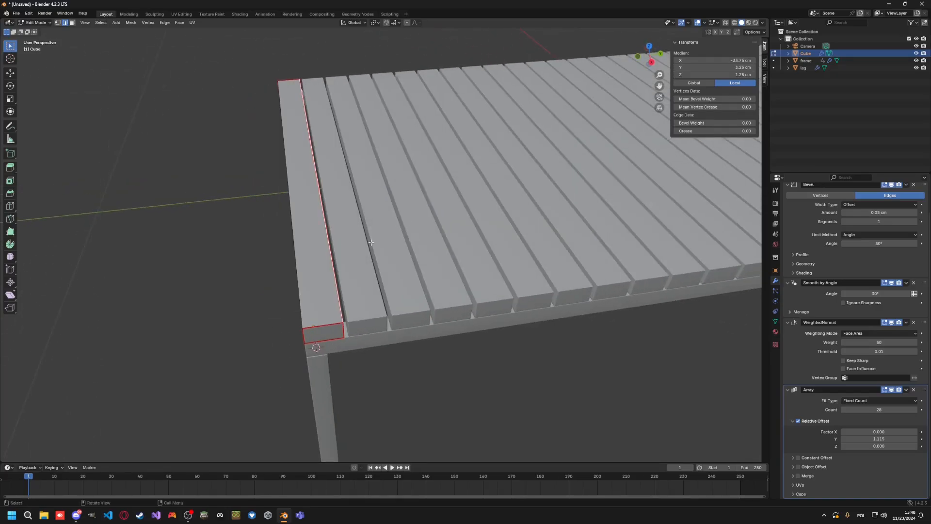
Step: Leave mesh editing and apply the Array modifier on the planks
scroll(326, 222, down, 5)
middle_drag(325, 221, 618, 221)
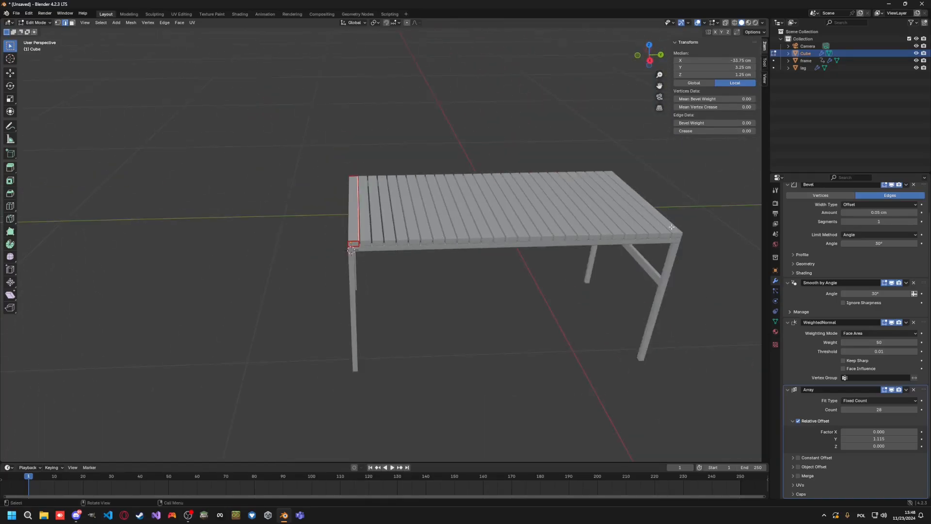
key(KP_Decimal)
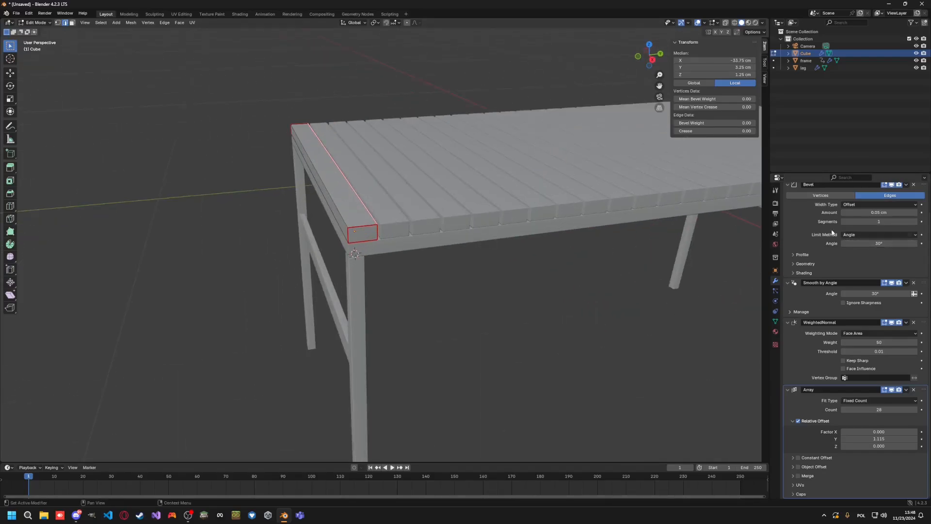
scroll(839, 243, up, 3)
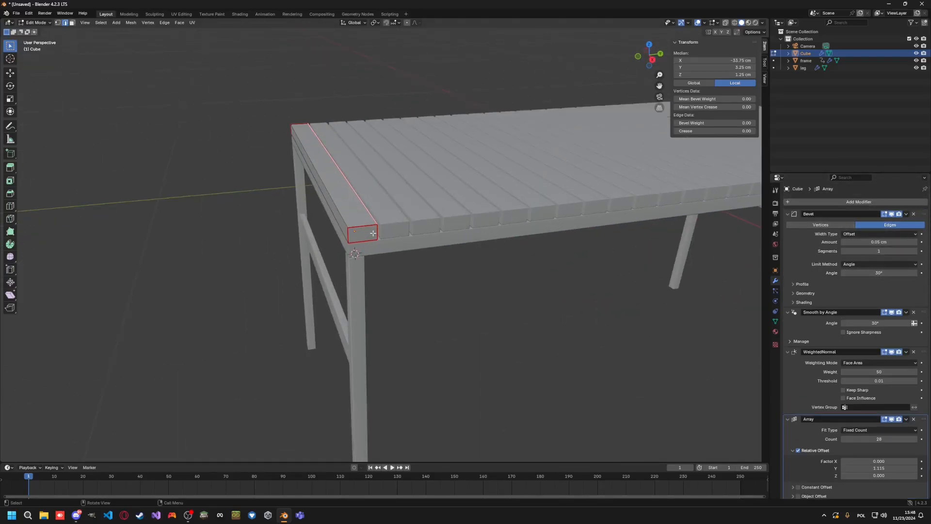
middle_drag(370, 244, 373, 233)
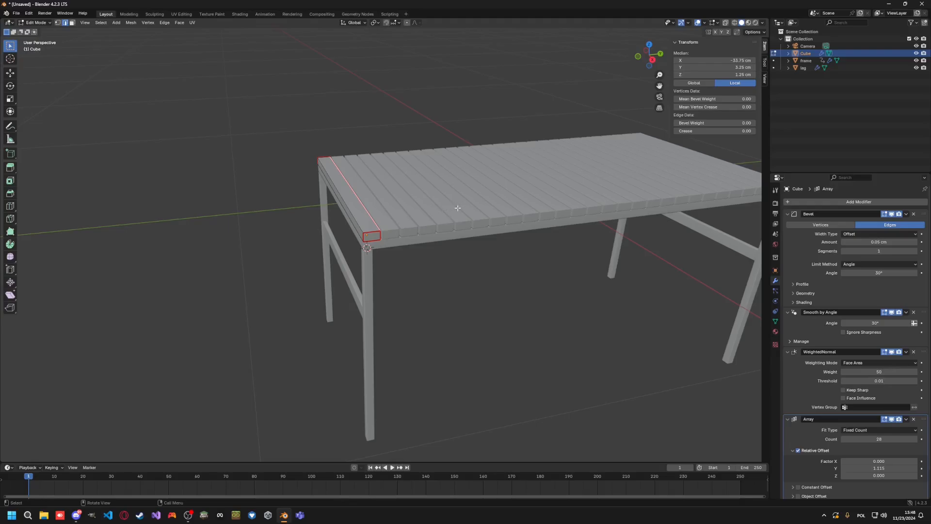
key(Tab)
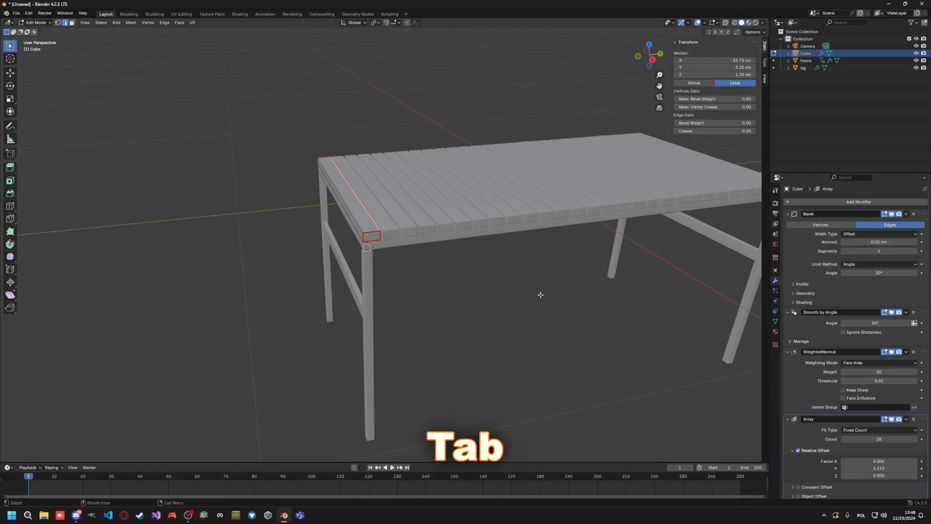
key(Tab)
scroll(807, 245, down, 2)
click(906, 390)
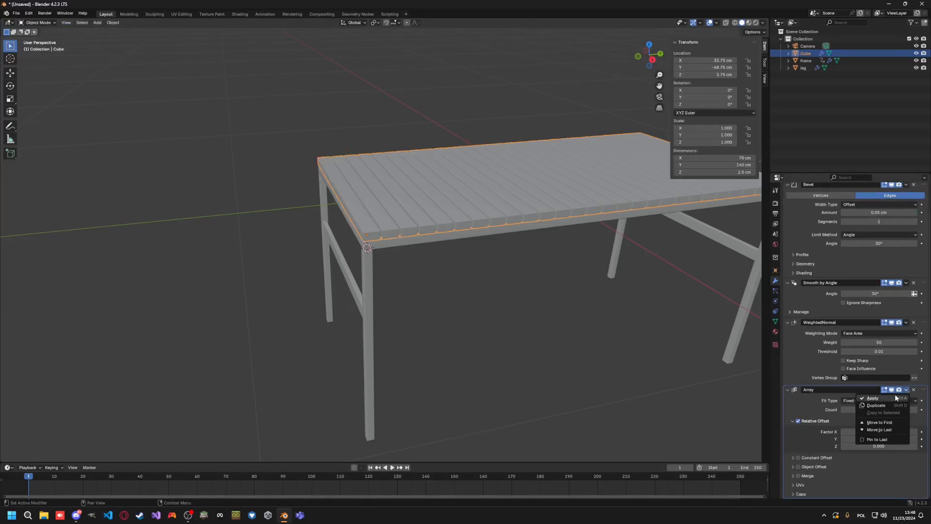
click(870, 398)
Step: On the last plank, clear the seam from the outer upper long edge and mark the inner upper long edge as a seam
key(Tab)
scroll(483, 262, down, 3)
scroll(482, 262, down, 1)
shift+middle_drag(628, 191, 425, 209)
scroll(328, 214, up, 10)
click(271, 205)
right_click(271, 206)
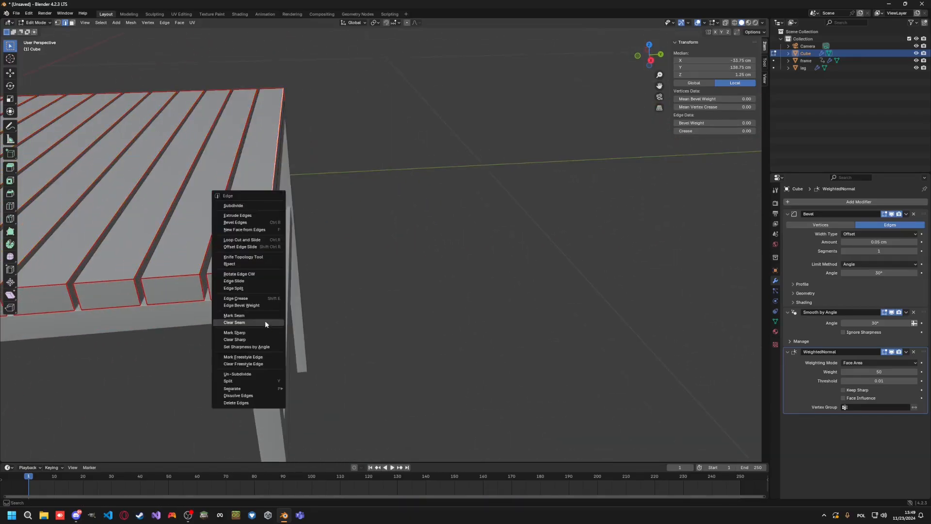
key(Escape)
click(215, 234)
right_click(215, 234)
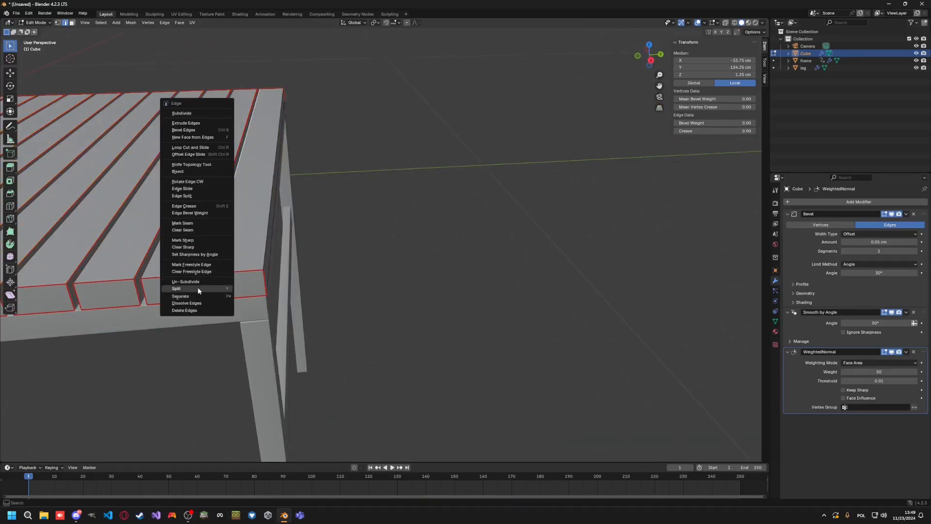
click(198, 240)
right_click(216, 245)
click(190, 226)
Step: Finish editing the planks, select the leg object and open its mesh for editing
scroll(190, 226, down, 4)
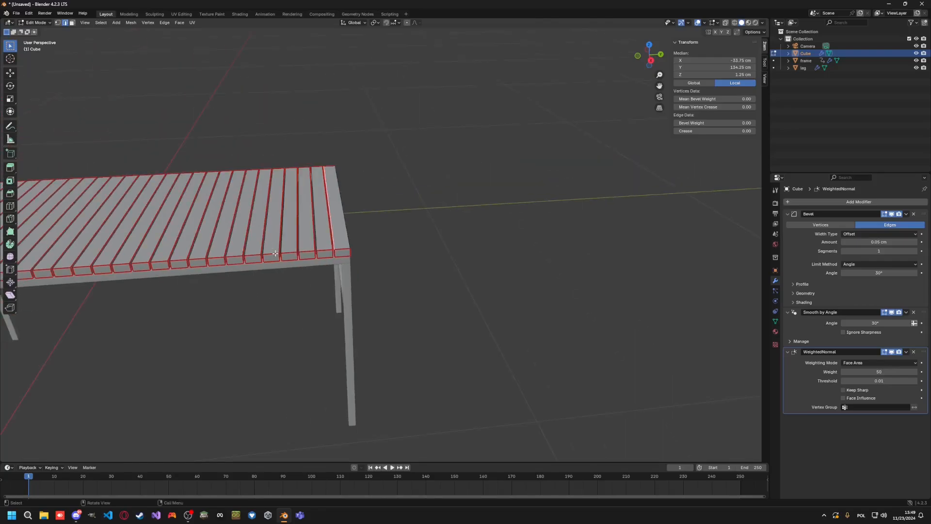
middle_drag(361, 268, 327, 226)
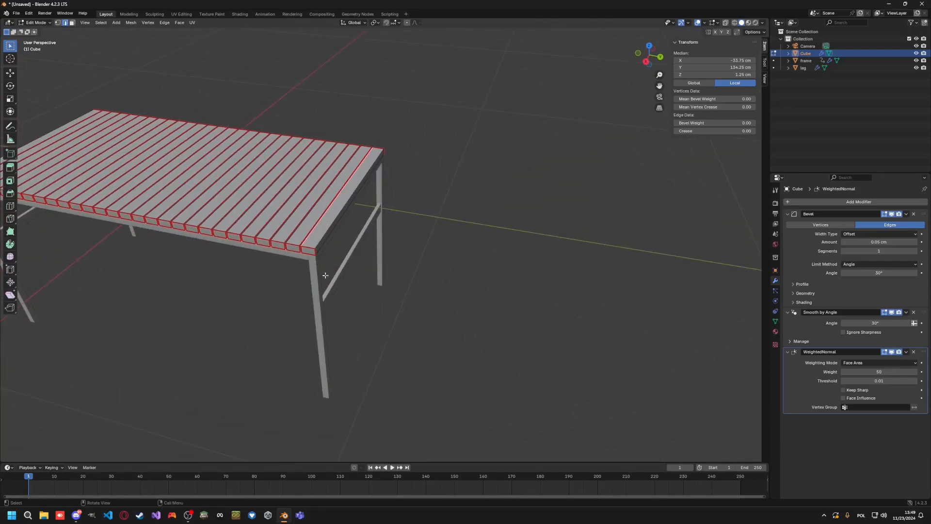
middle_drag(325, 275, 348, 224)
key(Tab)
click(250, 241)
click(363, 169)
middle_drag(437, 189, 443, 224)
click(403, 225)
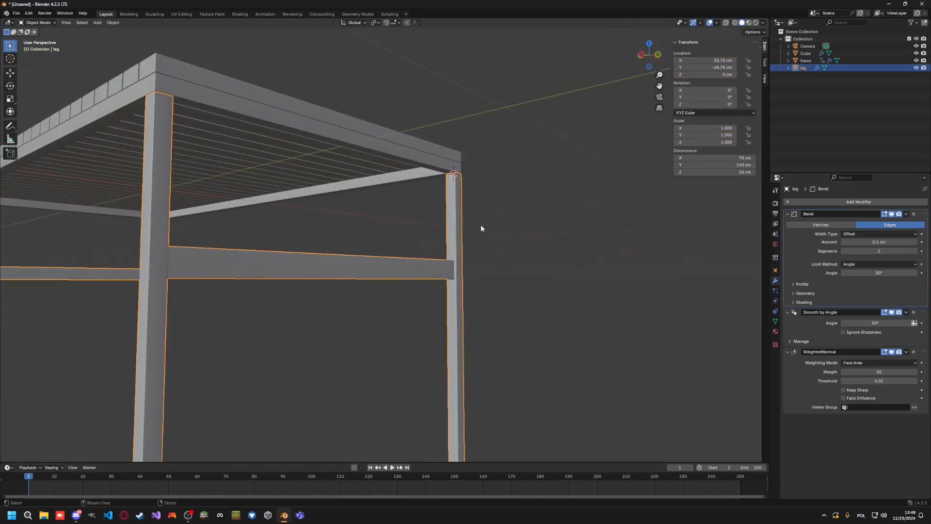
middle_drag(482, 228, 476, 202)
key(Tab)
Step: Select the edges around the bottom face of the leg at the 3D cursor and mark them as a seam
click(471, 365)
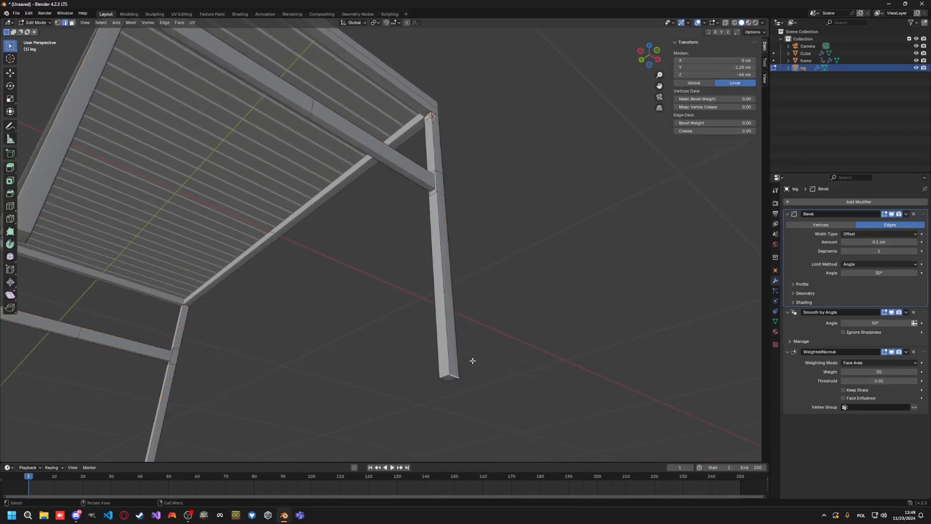
middle_drag(472, 360, 450, 309)
ctrl+click(450, 309)
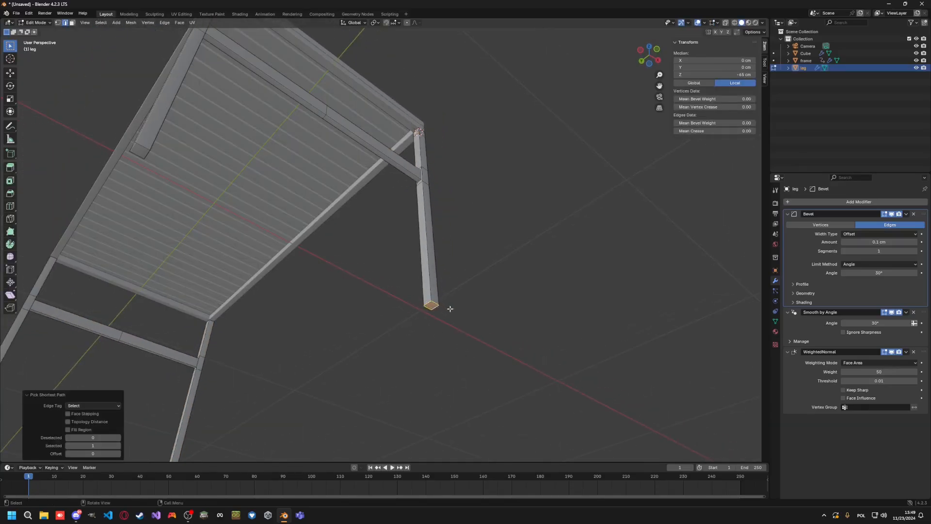
click(451, 309)
click(433, 307)
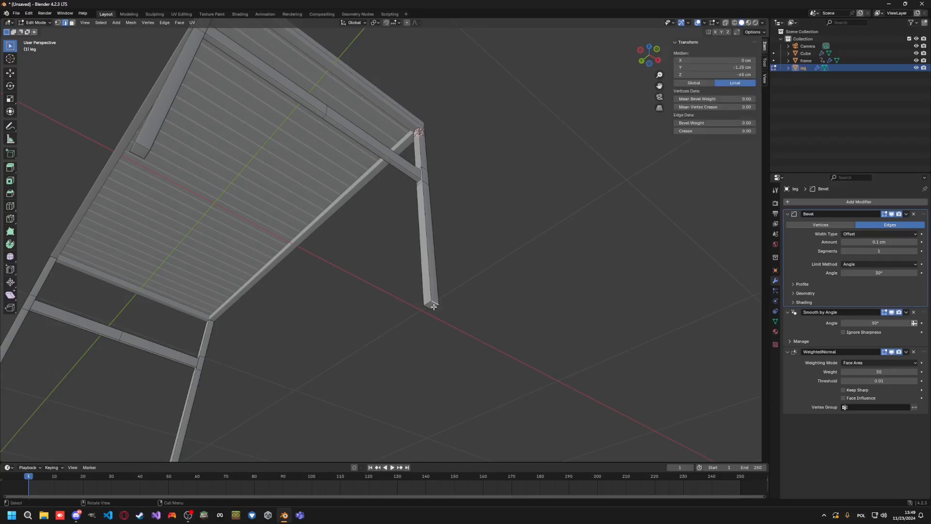
ctrl+click(426, 307)
right_click(434, 303)
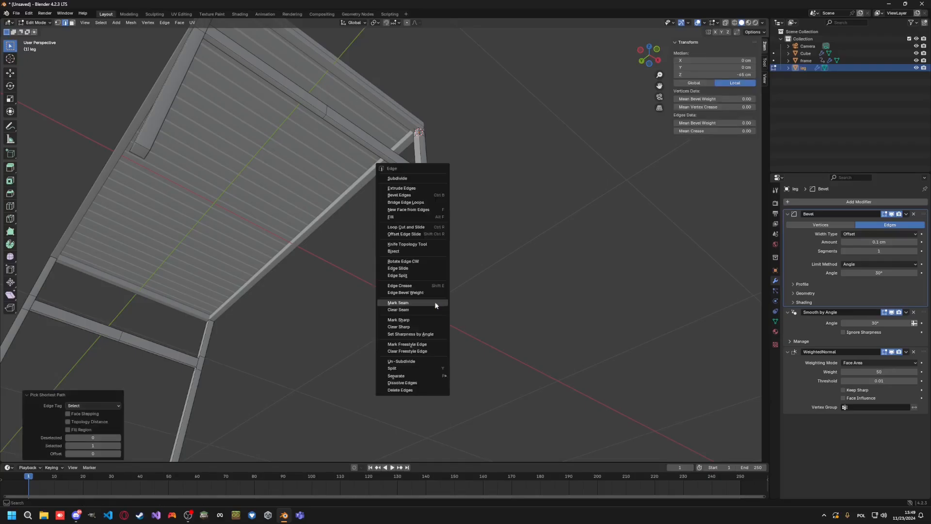
click(428, 302)
Step: Mark the same leg's full-height inner corner edge and the edges at its crossbar joint as seams
middle_drag(429, 303, 495, 304)
click(495, 305)
scroll(495, 305, up, 2)
ctrl+click(545, 230)
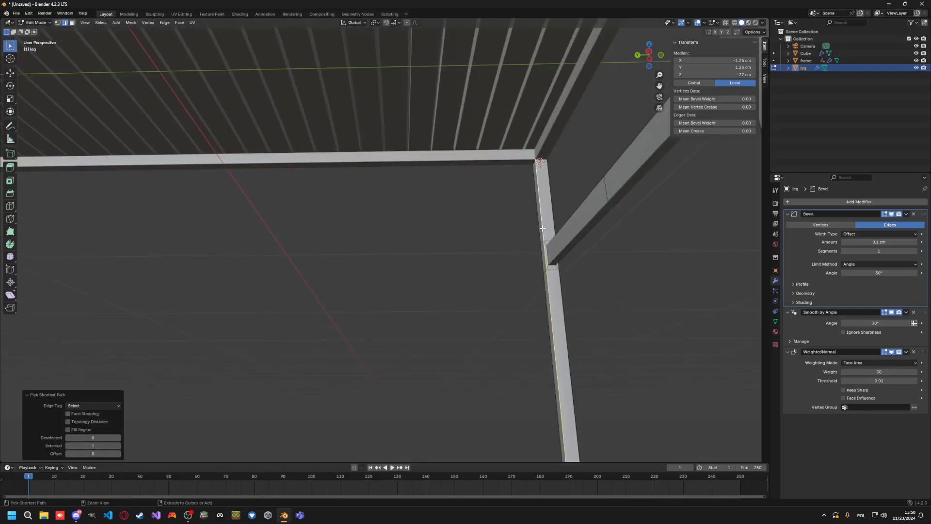
right_click(542, 228)
click(542, 228)
middle_drag(542, 227, 504, 243)
ctrl+click(504, 243)
middle_drag(504, 209, 552, 287)
right_click(464, 317)
click(465, 317)
Step: Mark the crossbar's lower inner long edge and the edges around its joint with the second leg as seams
ctrl+click(594, 258)
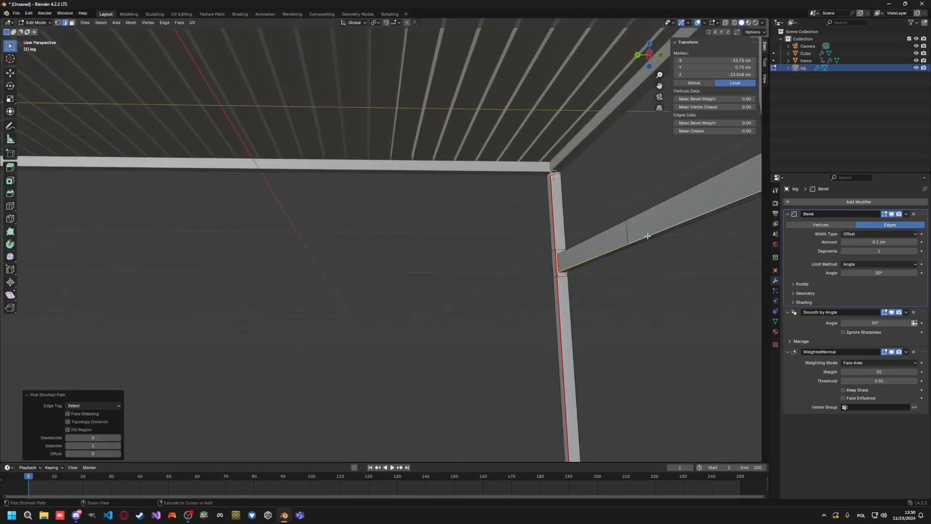
right_click(637, 243)
click(638, 242)
middle_drag(637, 242, 711, 259)
click(614, 253)
ctrl+click(623, 227)
middle_drag(295, 224, 299, 212)
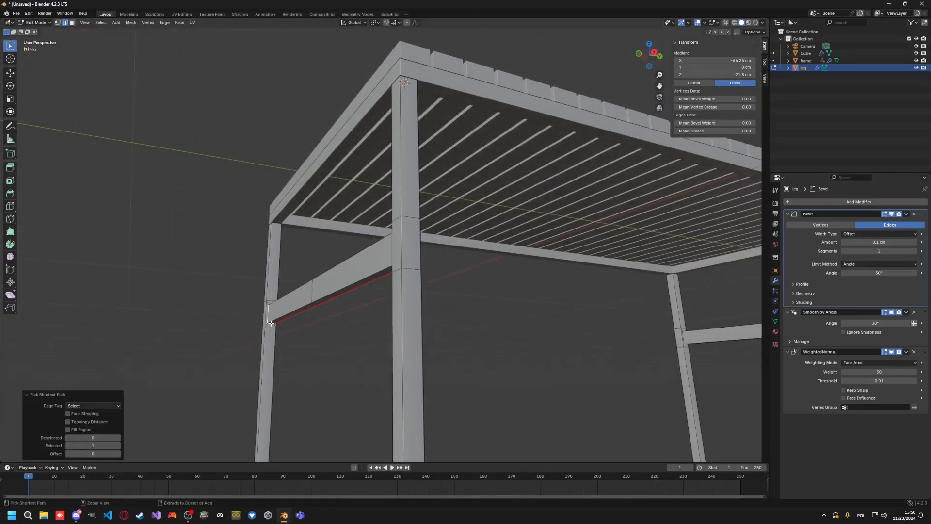
middle_drag(286, 323, 449, 345)
right_click(273, 343)
click(272, 341)
Step: Mark the second leg's full-height inner corner edge and the outline of its bottom face as seams
ctrl+click(476, 260)
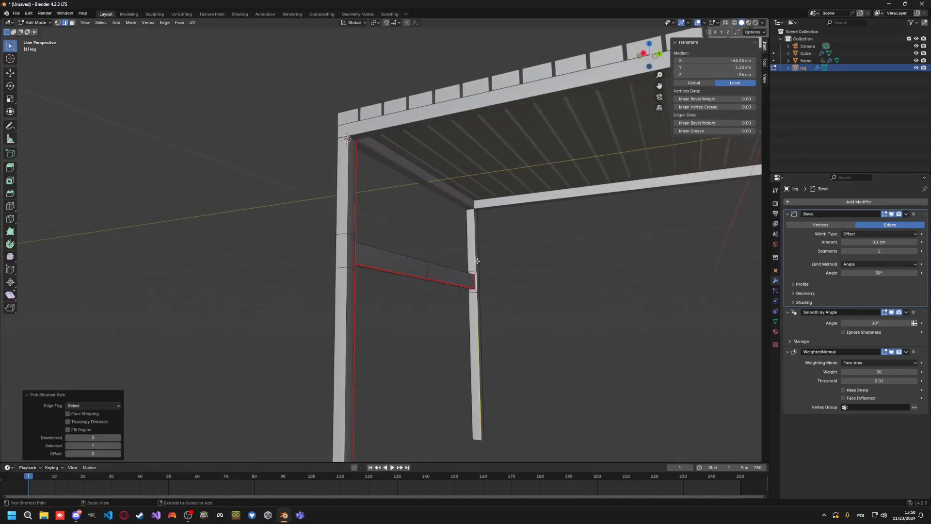
right_click(476, 260)
click(472, 263)
middle_drag(473, 263, 374, 236)
ctrl+click(421, 404)
right_click(425, 404)
click(422, 405)
Step: On the opposite crossbar, mark the lower inner long edge and the edges around one leg joint as seams
scroll(394, 304, up, 4)
click(376, 164)
alt+click(373, 174)
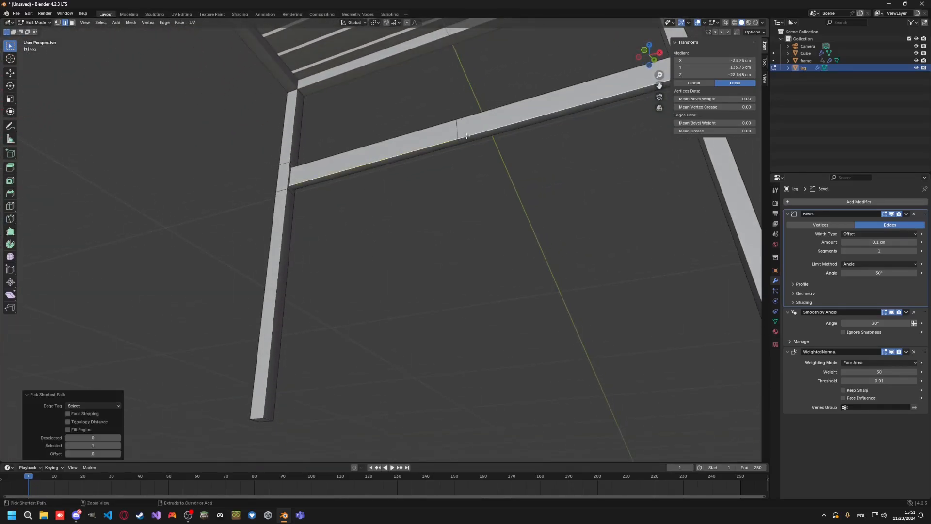
right_click(467, 135)
click(467, 135)
ctrl+click(301, 188)
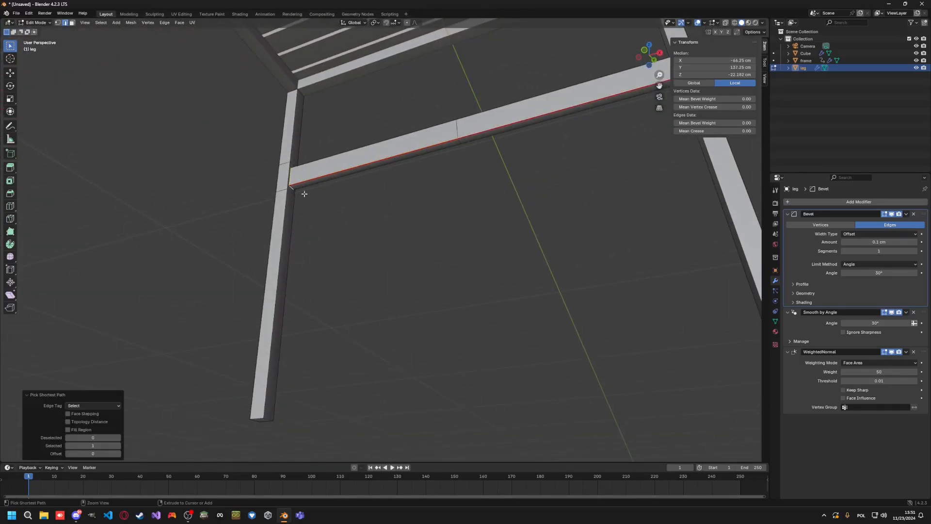
middle_drag(301, 188, 270, 238)
right_click(325, 173)
click(325, 173)
Step: Mark the edges around the opposite crossbar's other leg joint as a seam
middle_drag(355, 214, 247, 238)
ctrl+click(182, 134)
key(ctrl+z)
ctrl+click(181, 142)
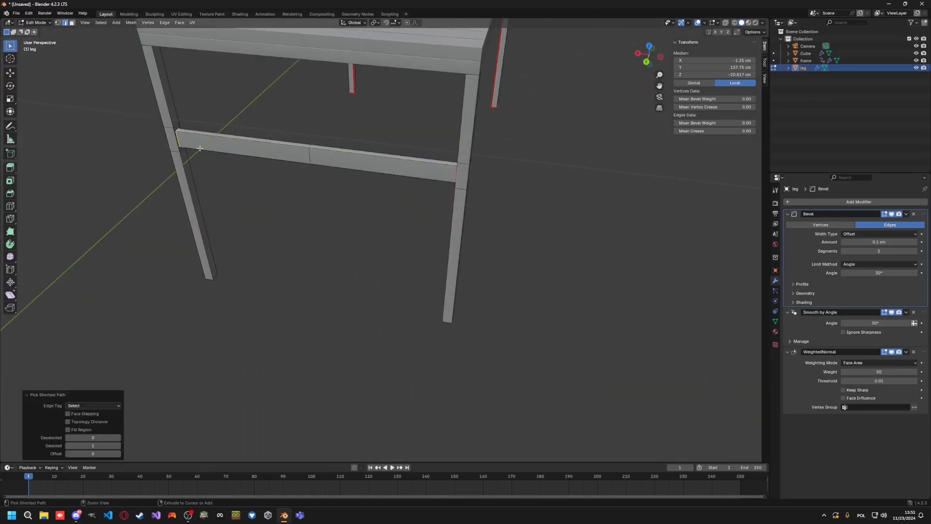
middle_drag(195, 182, 213, 84)
ctrl+click(141, 254)
middle_drag(141, 254, 405, 266)
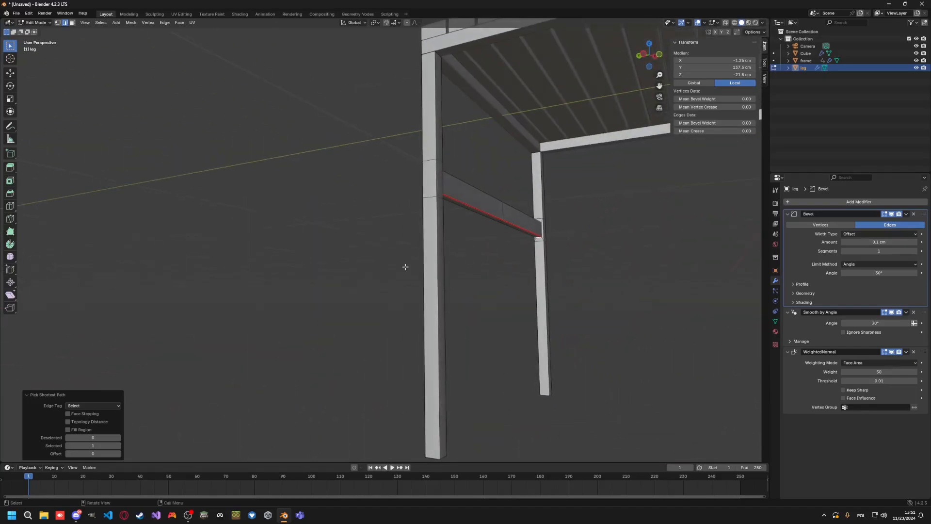
right_click(541, 228)
click(540, 228)
Step: Mark the full-height inner corner edges of both legs joined by the opposite crossbar as seams
middle_drag(540, 228, 470, 242)
click(476, 209)
ctrl+click(475, 166)
right_click(476, 166)
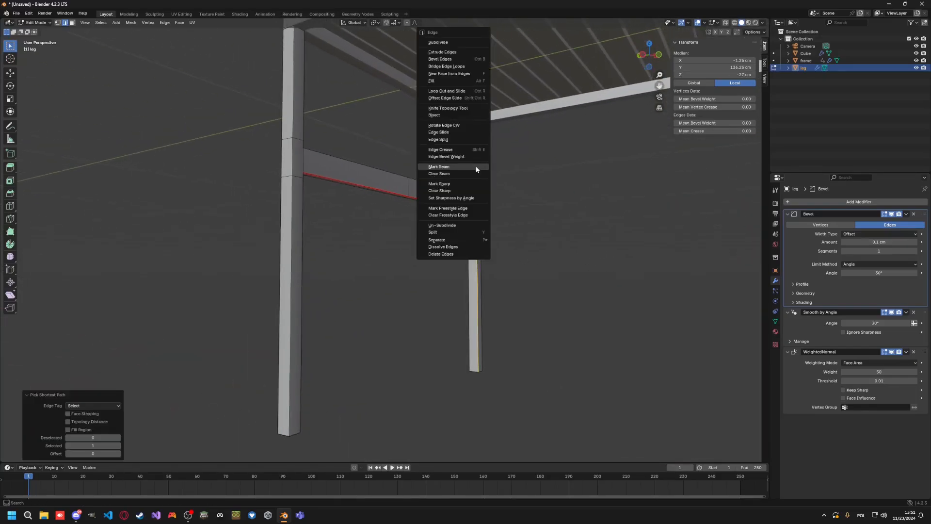
click(475, 168)
middle_drag(476, 167, 328, 245)
click(264, 255)
ctrl+click(260, 130)
right_click(259, 130)
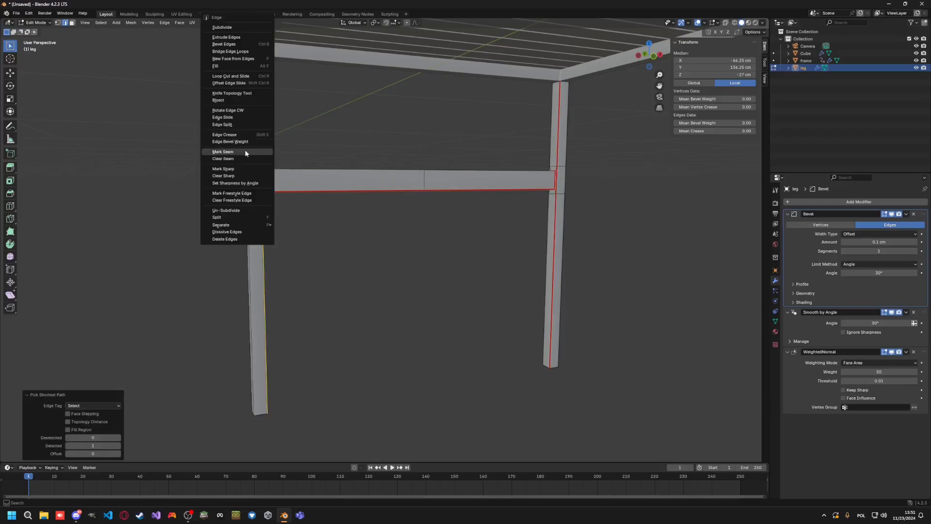
click(246, 149)
Step: Mark the bottom face outlines of the two legs on the opposite crossbar's side as seams
middle_drag(428, 239, 339, 245)
click(339, 246)
ctrl+click(321, 250)
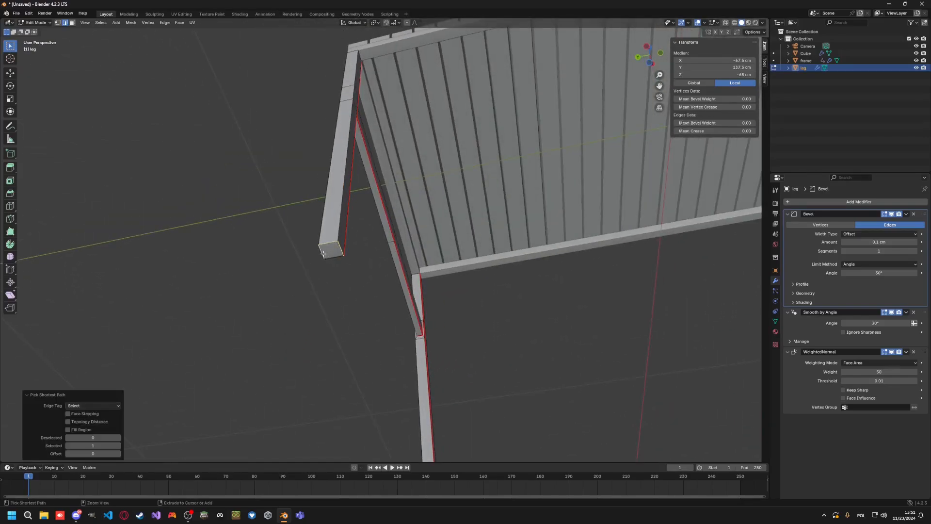
ctrl+click(335, 258)
right_click(335, 260)
click(334, 259)
shift+middle_drag(415, 436, 361, 296)
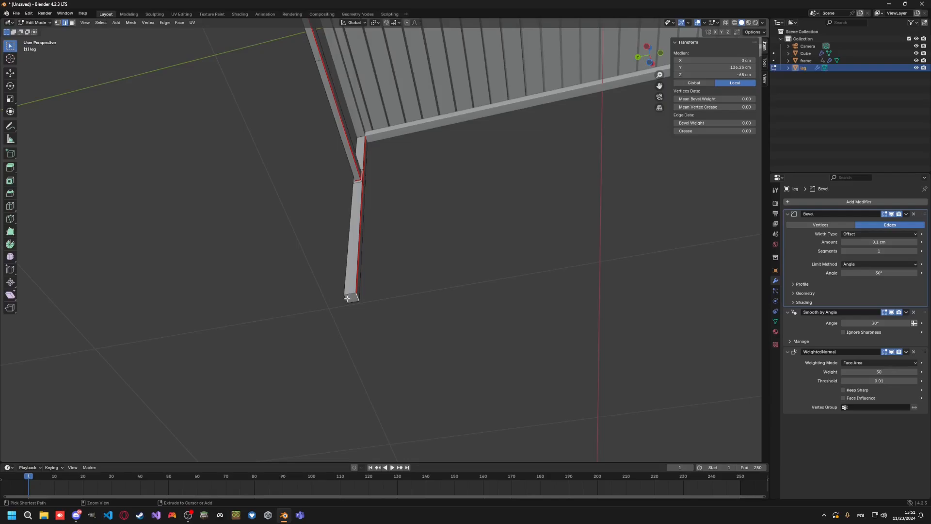
ctrl+click(347, 298)
right_click(351, 297)
middle_drag(409, 202, 478, 293)
scroll(580, 278, down, 4)
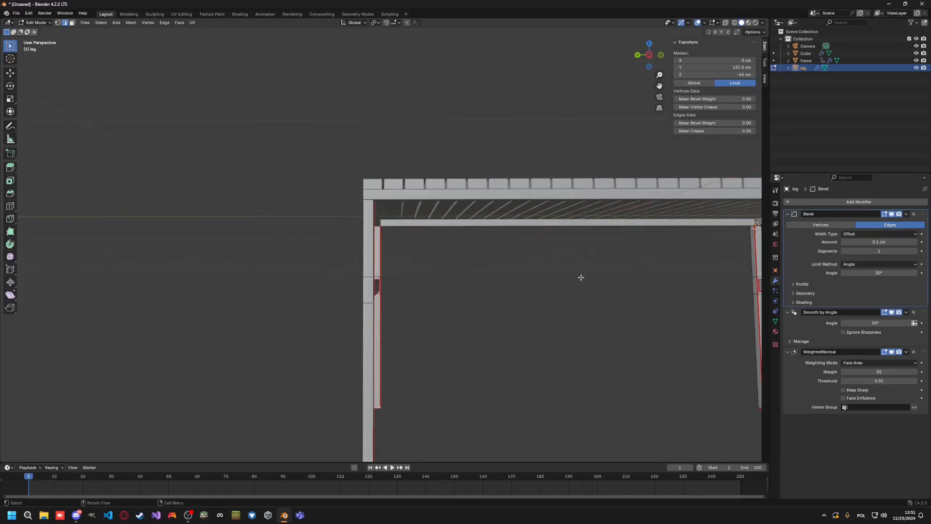
Step: Finish editing the legs, open the frame's mesh for editing and isolate it in local view
key(Tab)
click(450, 200)
key(Tab)
scroll(388, 225, up, 2)
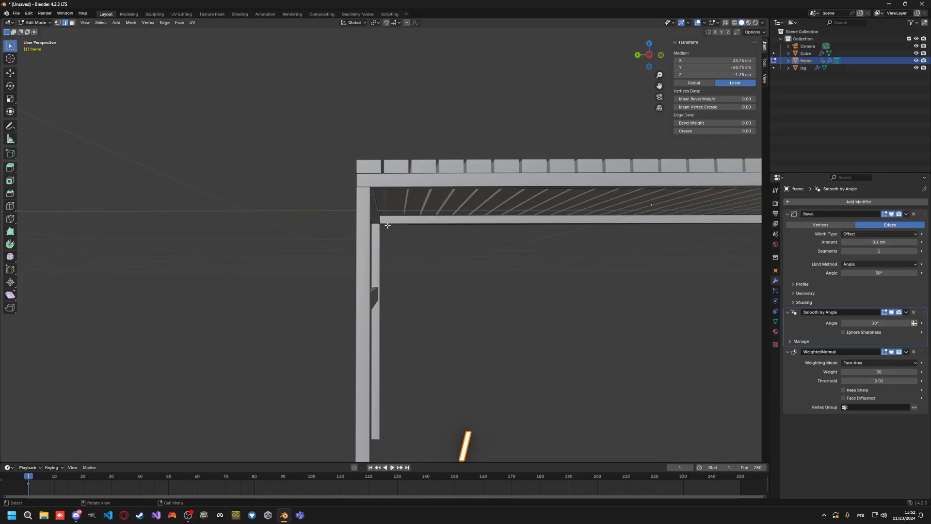
key(KP_Divide)
Step: Mark the diagonal mitre edge loops at the two corners of the frame's near long side as seams
scroll(437, 221, up, 5)
shift+middle_drag(305, 245, 455, 271)
alt+shift+click(430, 280)
right_click(407, 198)
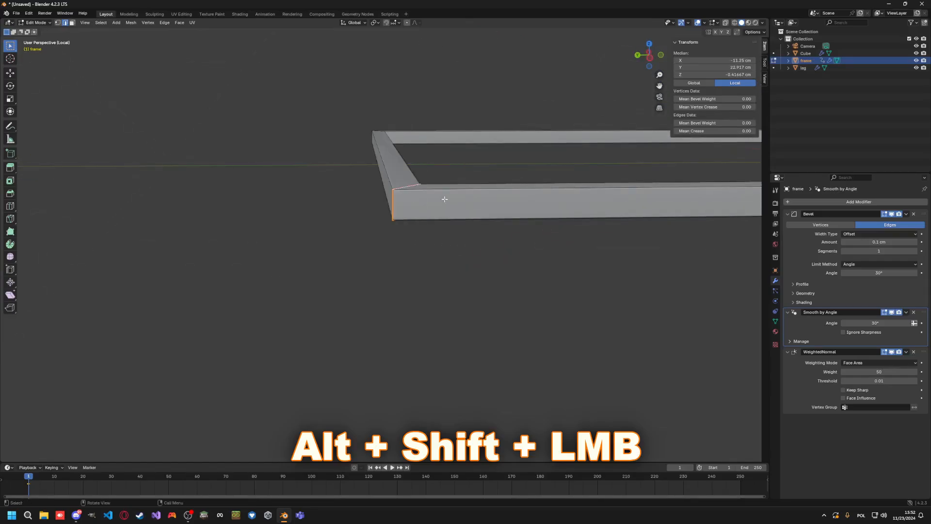
scroll(508, 225, down, 5)
middle_drag(444, 199, 199, 193)
scroll(429, 244, up, 5)
alt+shift+click(429, 244)
right_click(429, 245)
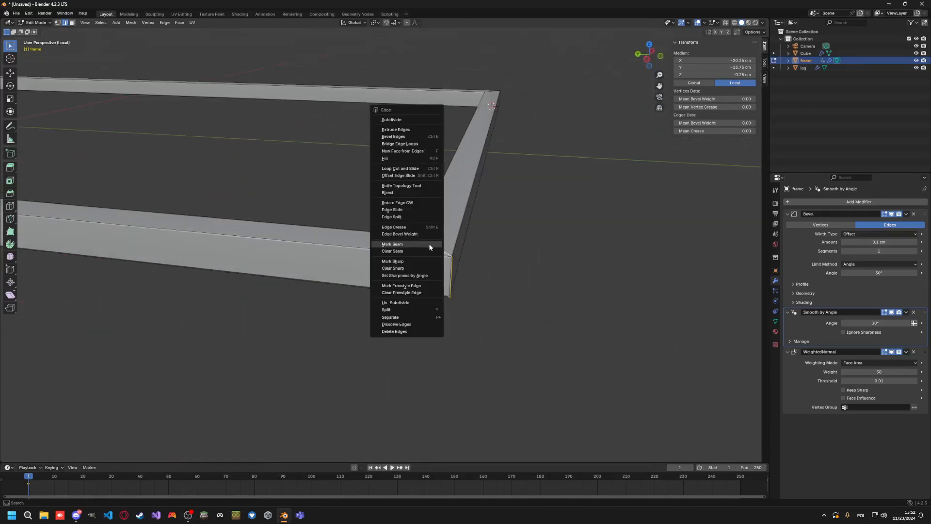
click(430, 245)
Step: Mark the diagonal mitre edge loops at the frame's two remaining far corners as seams
scroll(451, 230, down, 5)
shift+middle_drag(451, 231, 432, 346)
scroll(432, 346, up, 4)
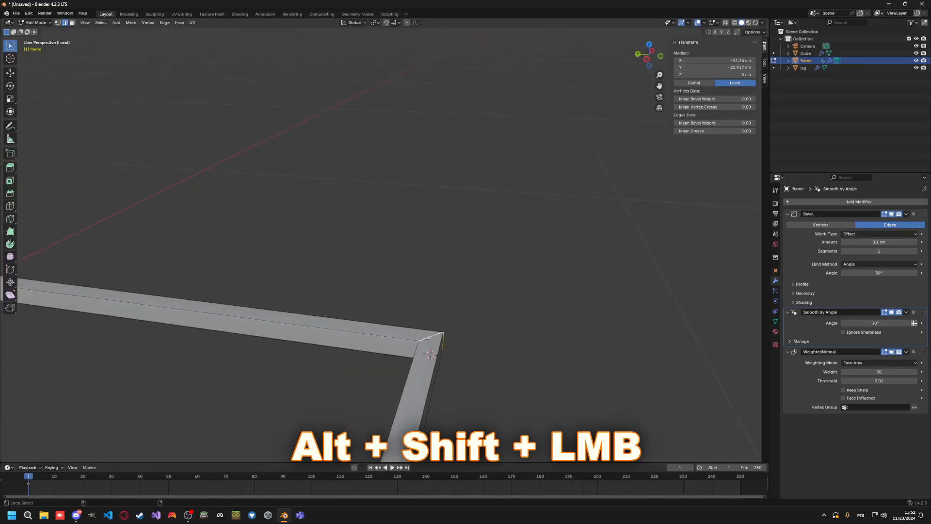
right_click(427, 338)
click(426, 338)
scroll(426, 338, down, 5)
shift+middle_drag(310, 296, 618, 350)
scroll(273, 311, up, 4)
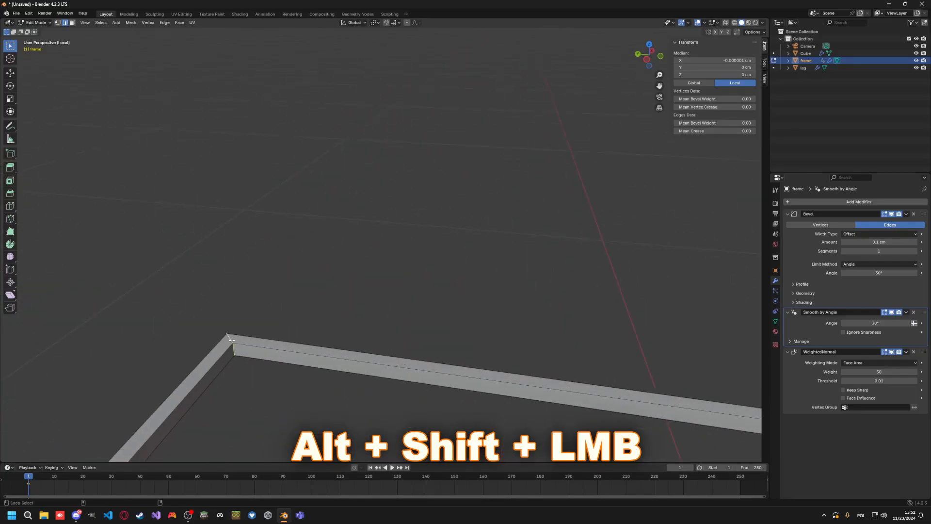
right_click(232, 340)
click(233, 340)
Step: Select the frame's inner upper edge loop all the way around and mark it as a seam
scroll(238, 339, up, 1)
scroll(237, 339, down, 3)
alt+shift+click(295, 320)
click(306, 318)
alt+shift+click(307, 319)
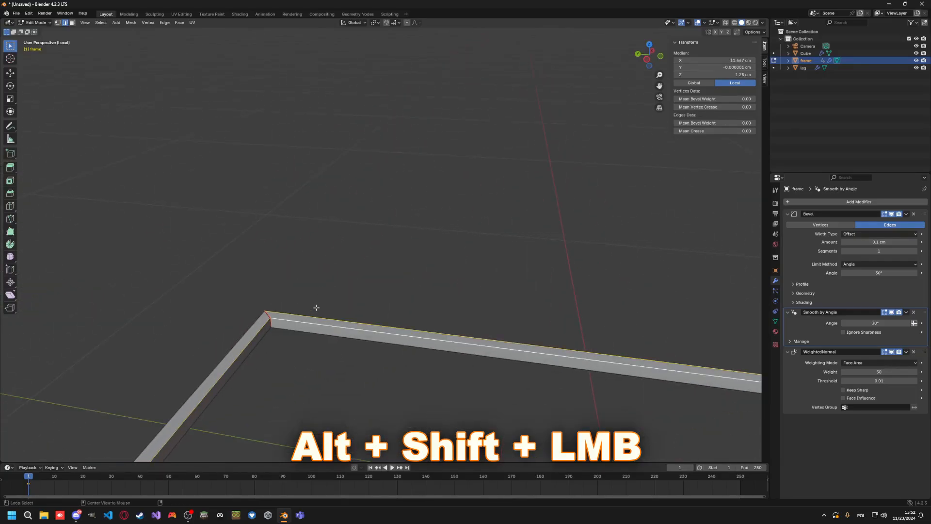
alt+shift+click(313, 321)
click(280, 320)
alt+shift+click(280, 319)
alt+shift+click(280, 319)
scroll(289, 318, down, 3)
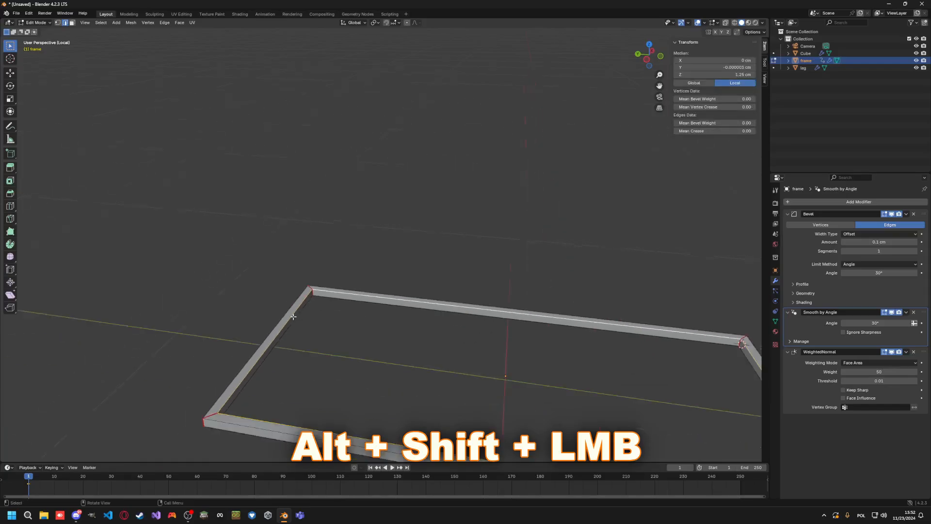
scroll(293, 316, down, 1)
right_click(297, 317)
click(289, 312)
middle_drag(349, 315, 416, 303)
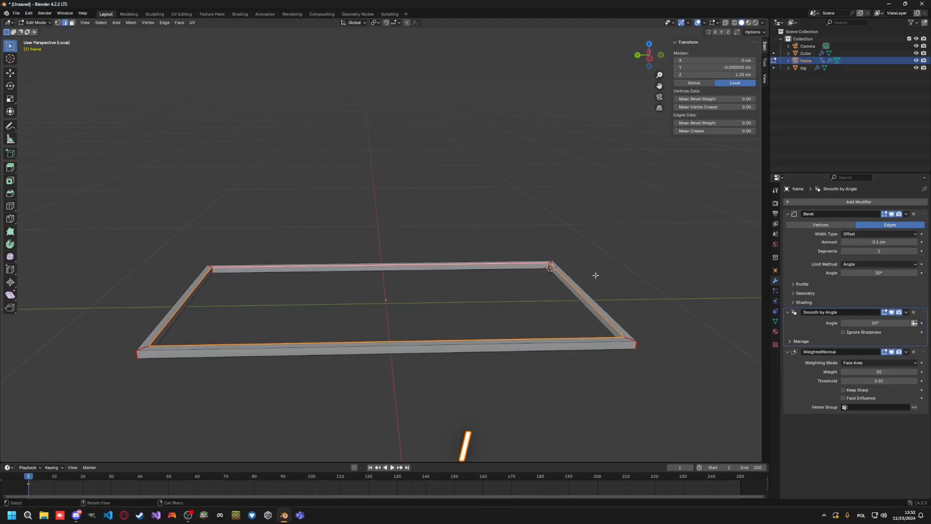
Step: Leave local view so the whole table shows, and switch to the UV Editing workspace
key(KP_Divide)
middle_drag(595, 272, 593, 293)
click(492, 310)
middle_drag(491, 319, 490, 315)
click(181, 14)
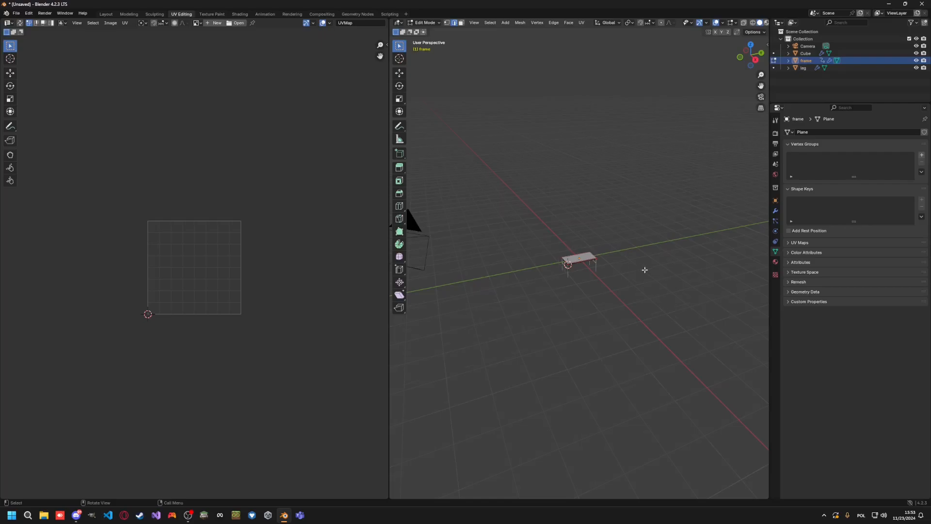
Step: Select the entire frame mesh and unwrap it along its seams
scroll(644, 269, up, 7)
key(a)
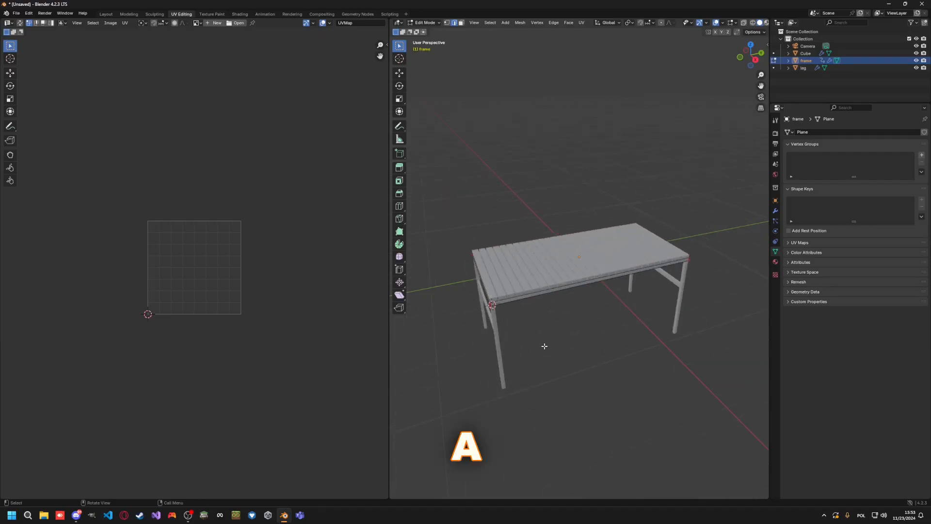
key(a)
right_click(532, 335)
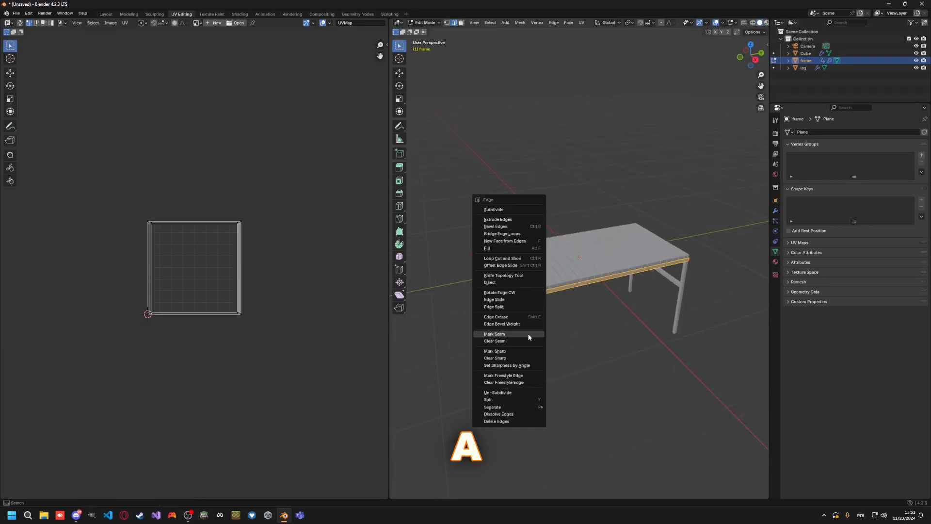
key(u)
click(573, 328)
scroll(158, 284, up, 6)
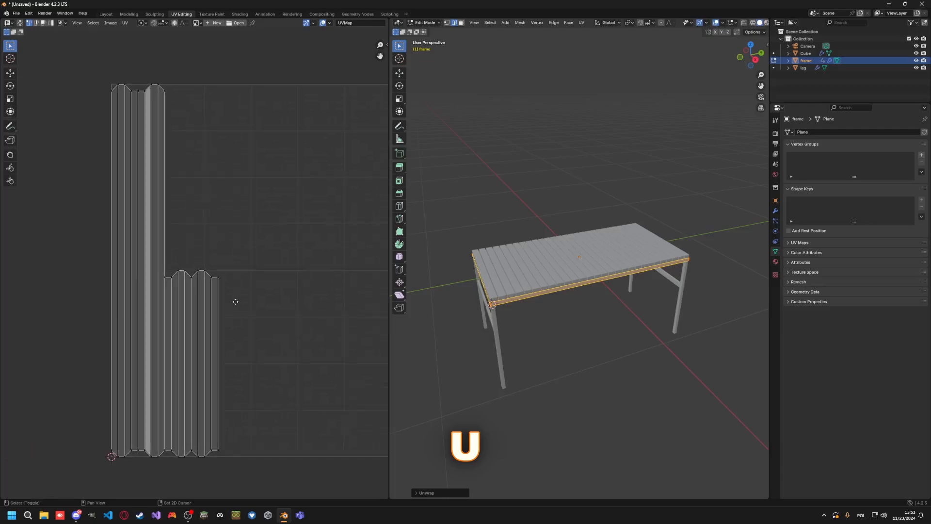
Step: Finish editing the frame, open the planks' mesh and unwrap all of it
key(Tab)
click(517, 283)
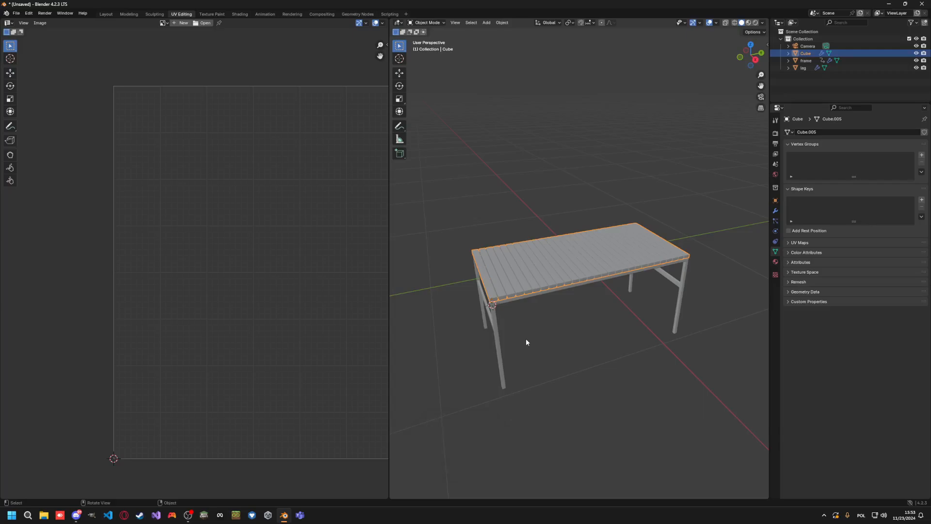
key(Tab)
key(a)
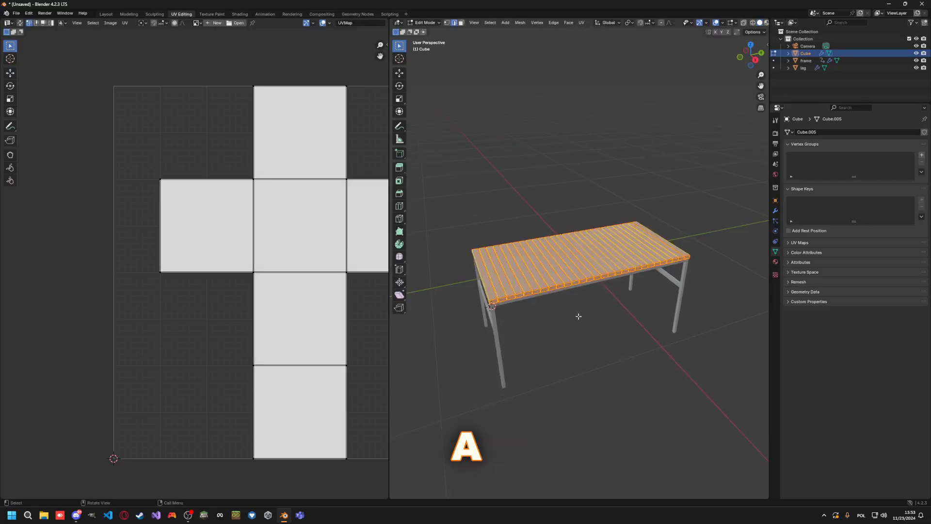
key(u)
click(563, 317)
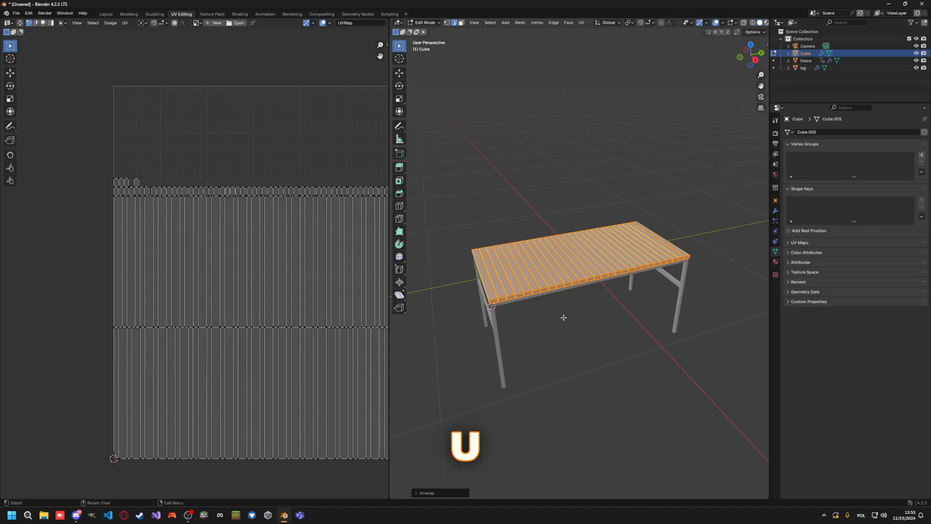
Step: Finish editing the planks, open the leg object's mesh and unwrap all of it
key(Tab)
click(496, 320)
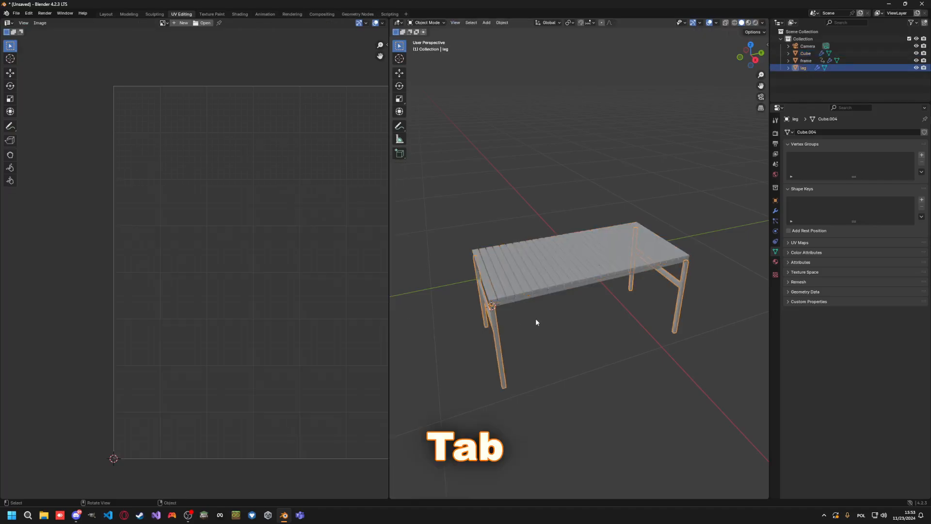
key(Tab)
key(a)
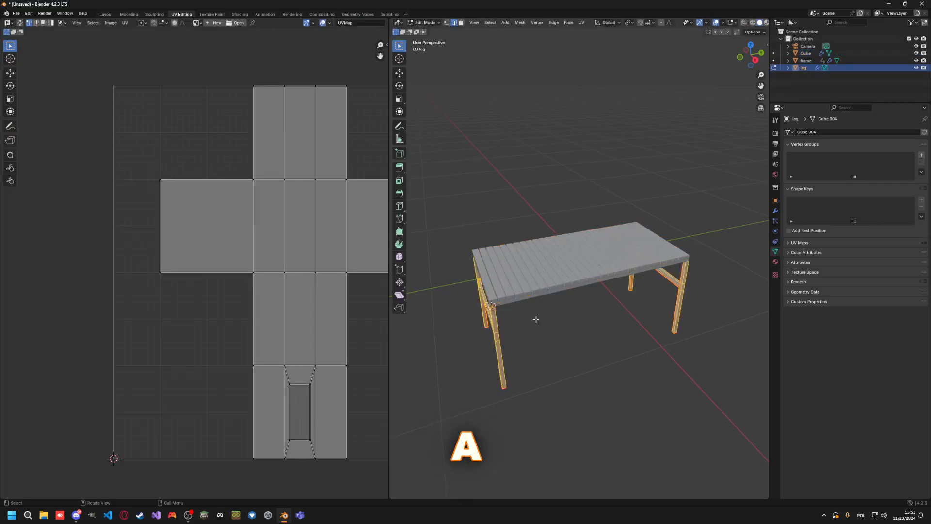
key(u)
click(536, 318)
scroll(283, 242, up, 4)
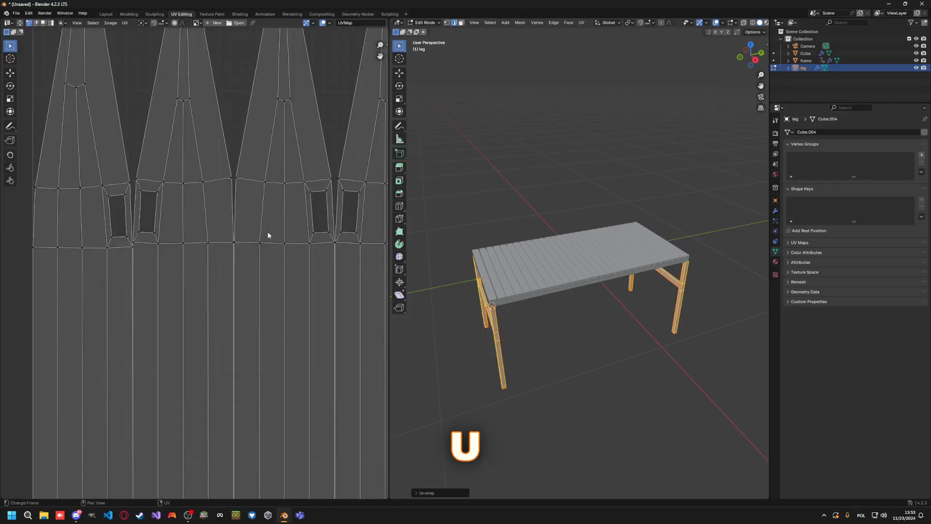
Step: Return to the Layout workspace and isolate the leg object in local view with its mesh open for editing
scroll(268, 235, down, 4)
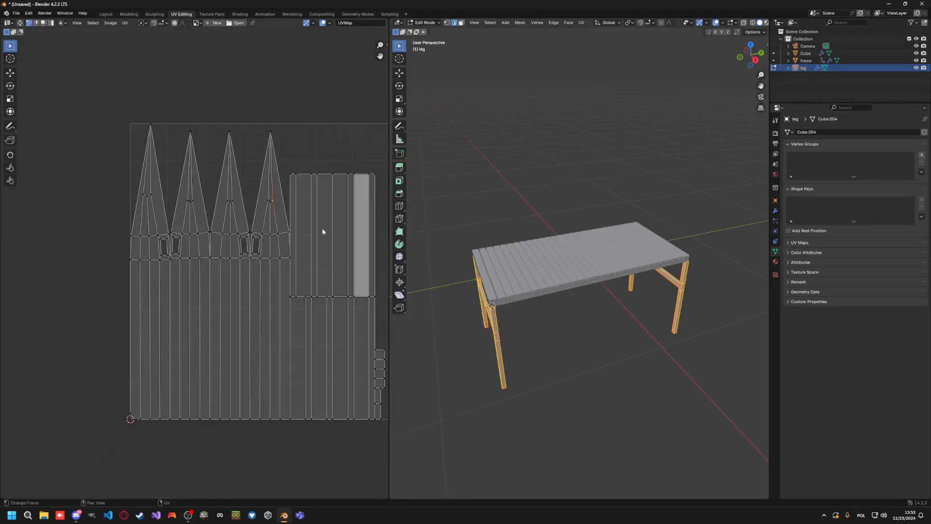
click(561, 333)
middle_drag(561, 333, 533, 283)
scroll(556, 303, up, 5)
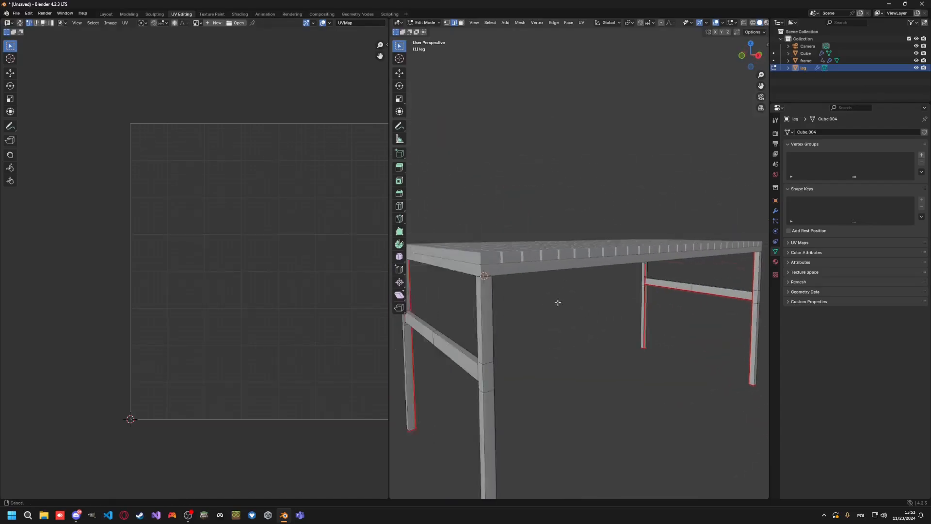
click(106, 14)
scroll(430, 314, up, 8)
key(Tab)
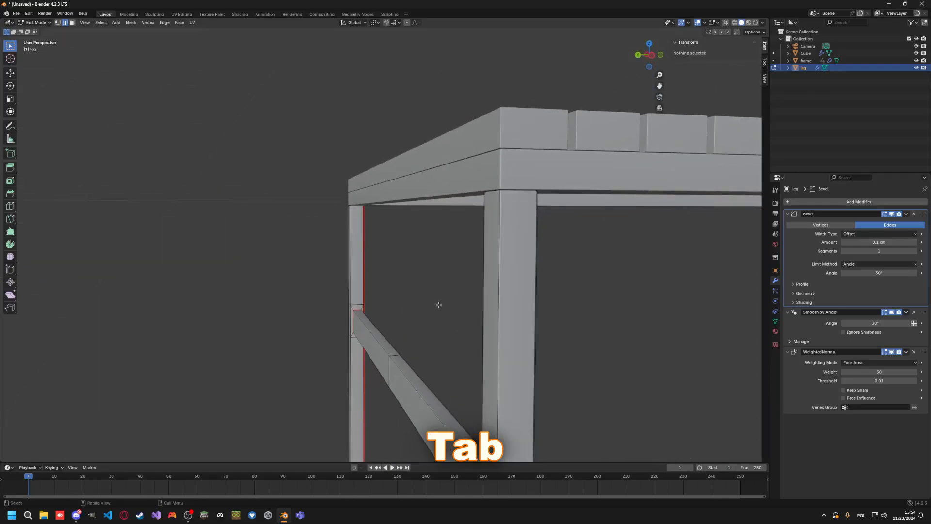
key(KP_Divide)
middle_drag(260, 191, 384, 344)
Step: Mark seams around the top-face edges of both legs of the nearer crossbarred pair
click(385, 341)
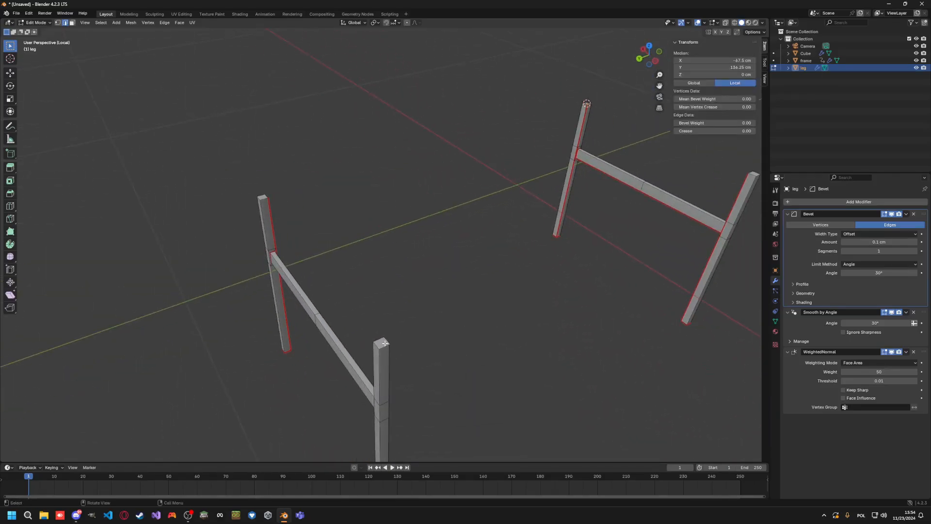
shift+click(386, 341)
right_click(376, 344)
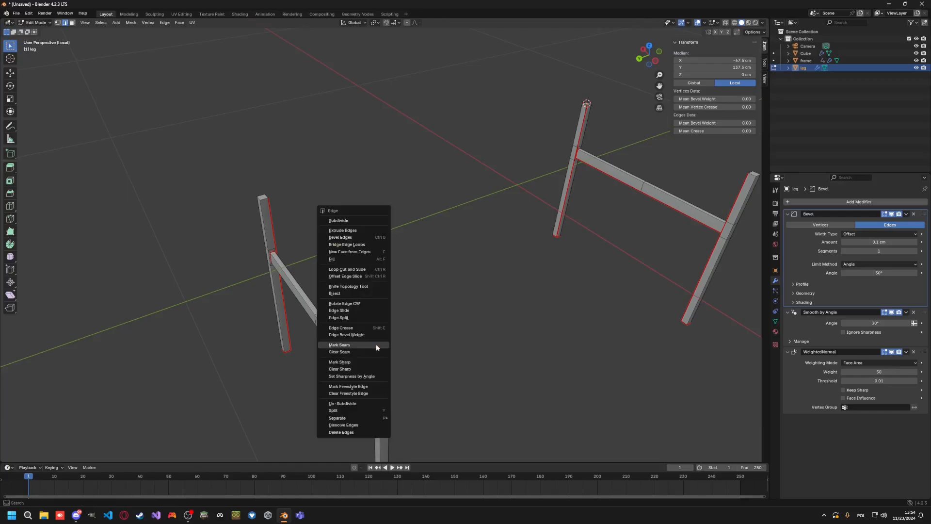
alt+shift+click(261, 198)
right_click(259, 198)
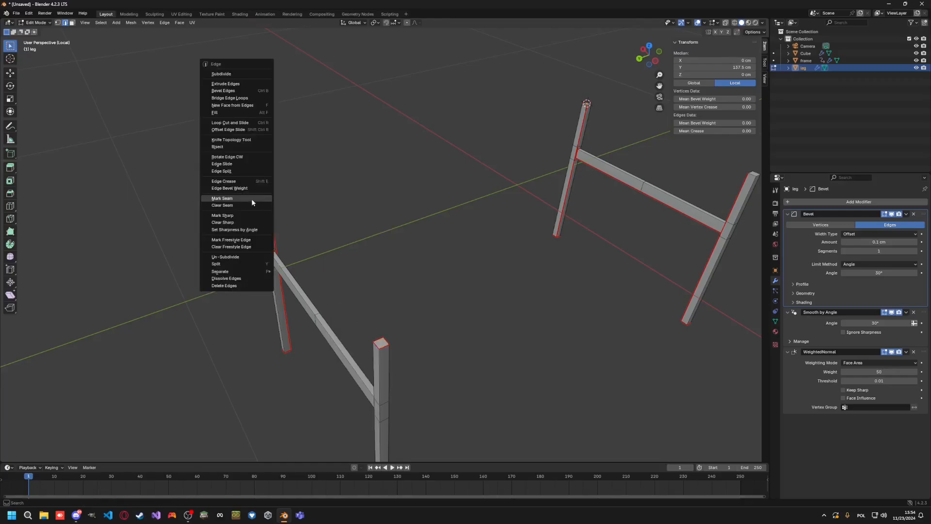
click(251, 202)
Step: Mark seams around the top-face edges of both legs of the opposite crossbarred pair
shift+middle_drag(490, 206, 160, 265)
scroll(504, 237, up, 2)
shift+middle_drag(505, 236, 309, 302)
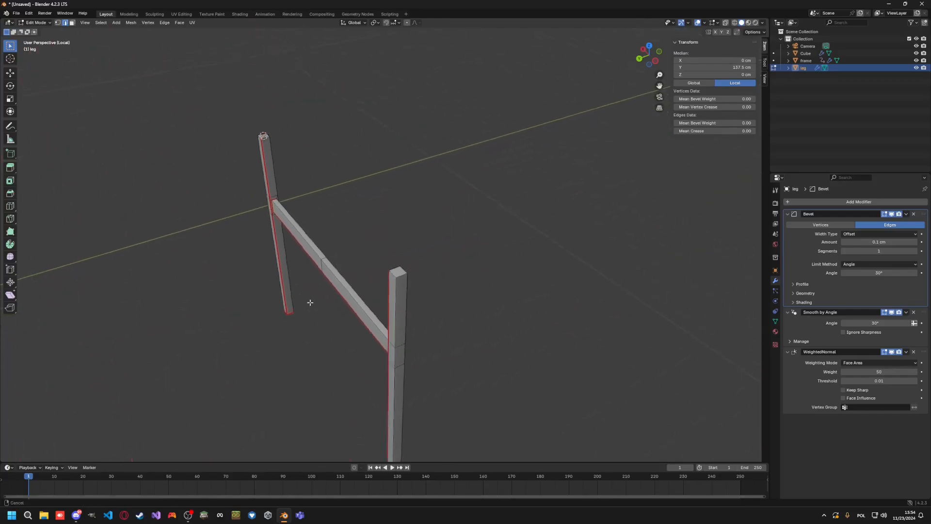
alt+click(398, 270)
right_click(401, 270)
alt+shift+click(264, 137)
middle_drag(264, 136, 289, 174)
alt+shift+click(266, 163)
right_click(267, 169)
click(269, 177)
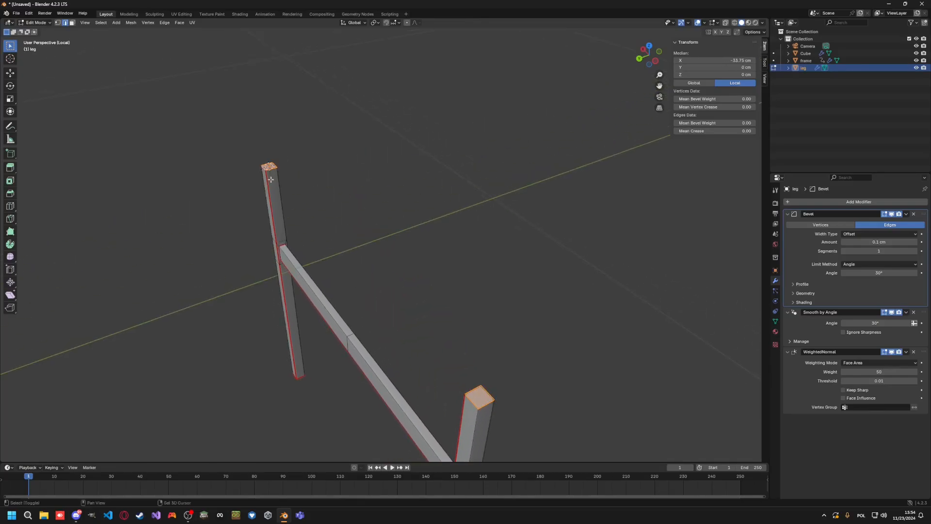
Step: Switch to the UV Editing workspace, select the whole leg mesh and unwrap it again along its seams
scroll(250, 264, down, 5)
shift+middle_drag(175, 342, 364, 235)
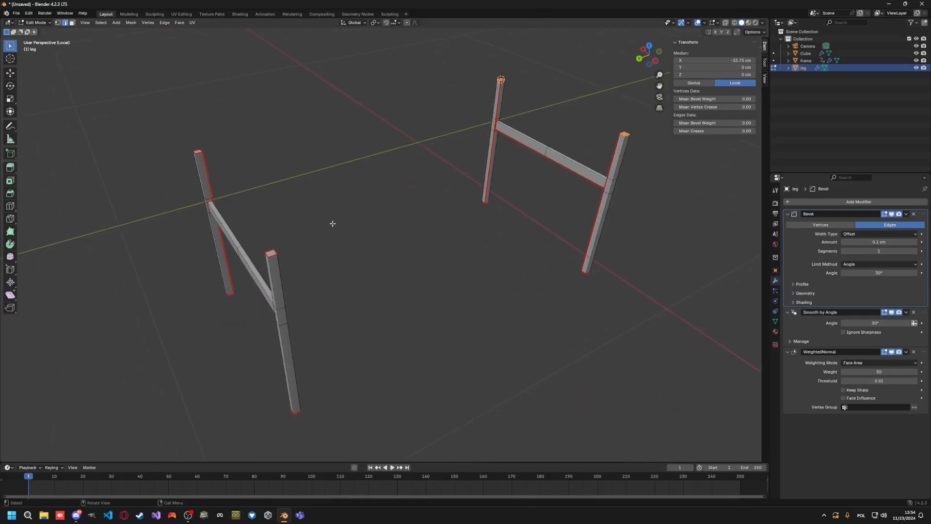
click(182, 14)
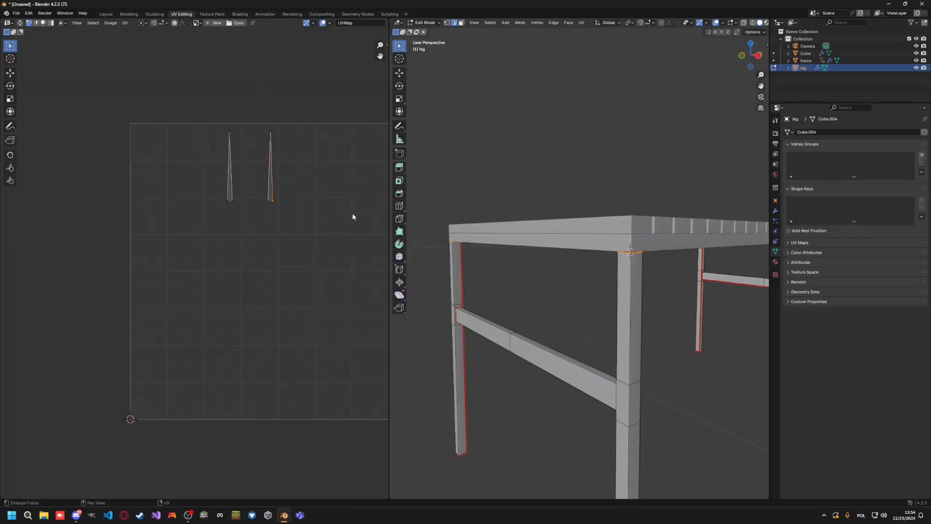
key(a)
key(u)
click(493, 272)
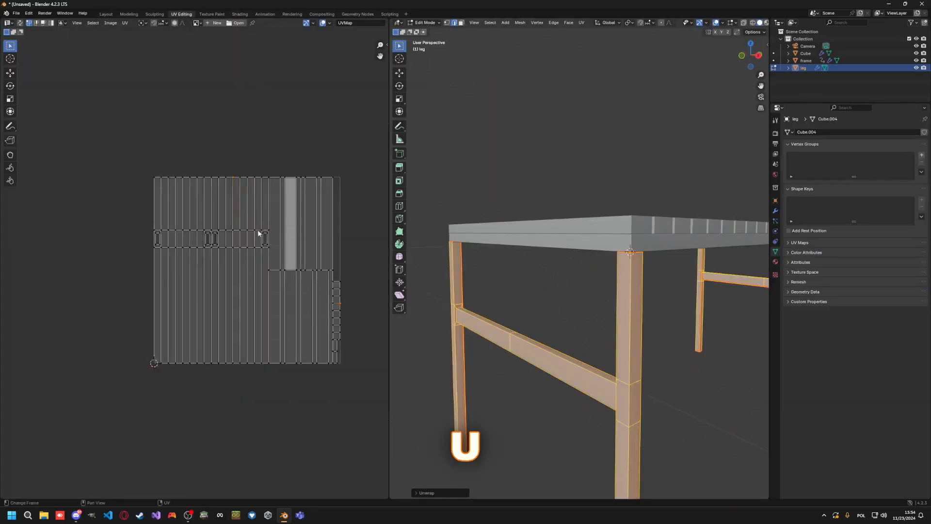
Step: Finish editing the leg mesh and select the frame object under the tabletop
middle_drag(358, 232, 306, 213)
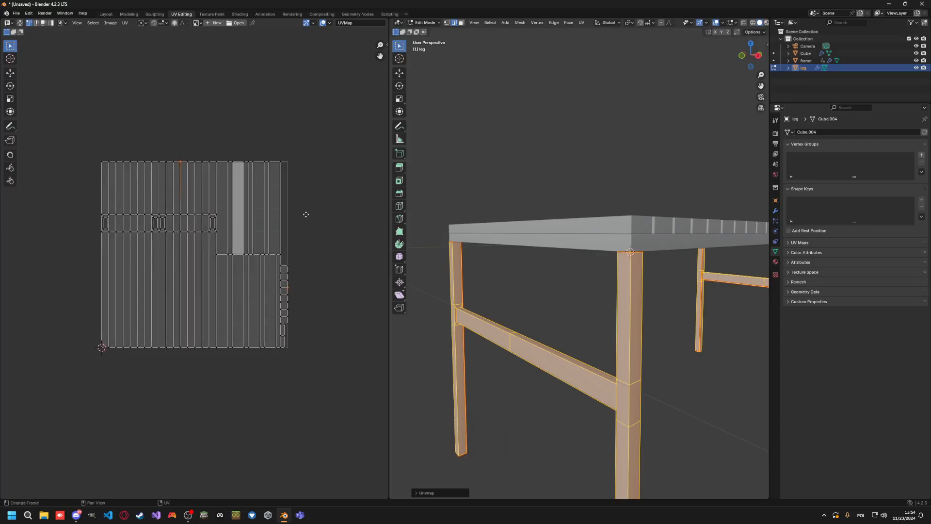
scroll(521, 252, down, 5)
middle_drag(659, 276, 585, 360)
key(alt+a)
key(a)
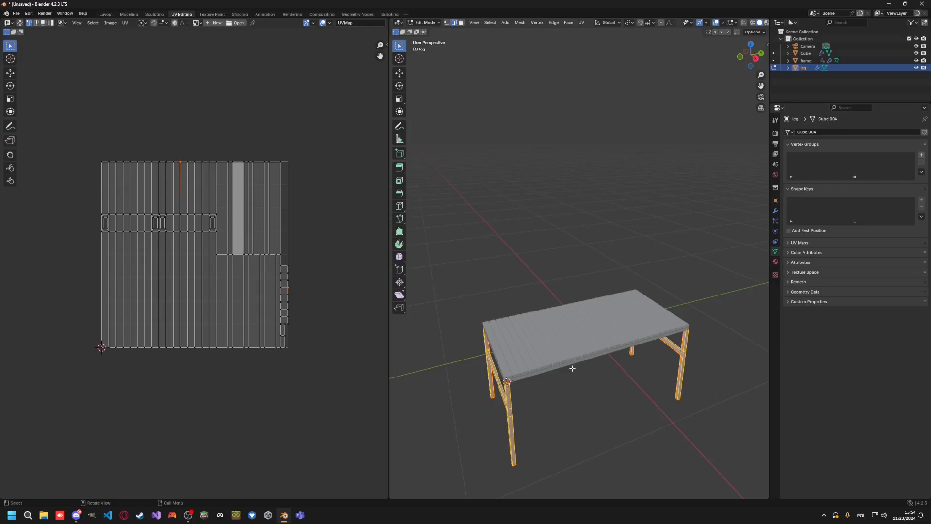
key(Tab)
click(566, 364)
click(519, 383)
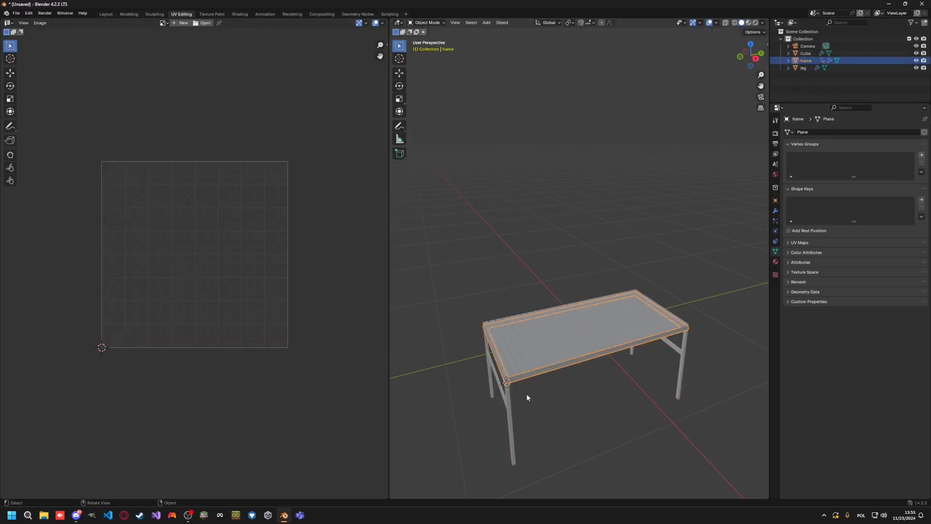
Step: Switch to the Opera browser and search the web for "free wood pbr 2048"
click(125, 517)
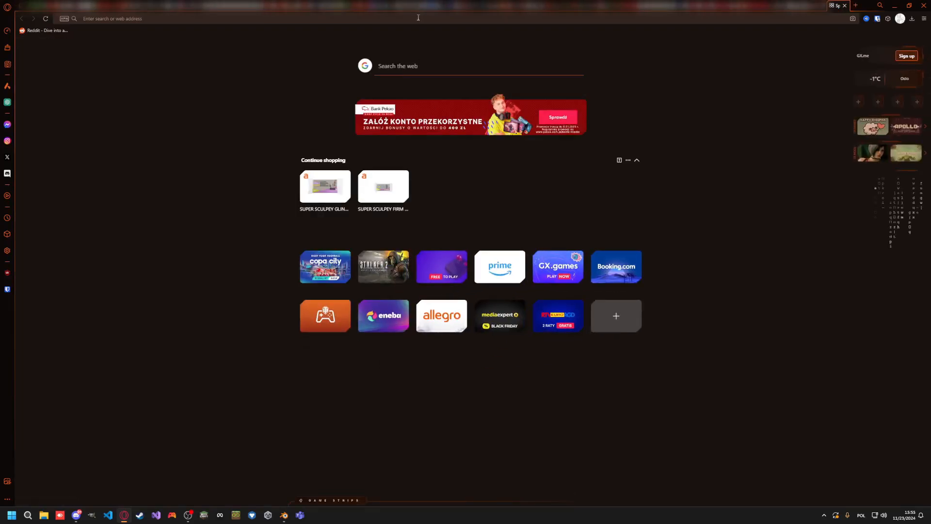
click(418, 18)
text(wood)
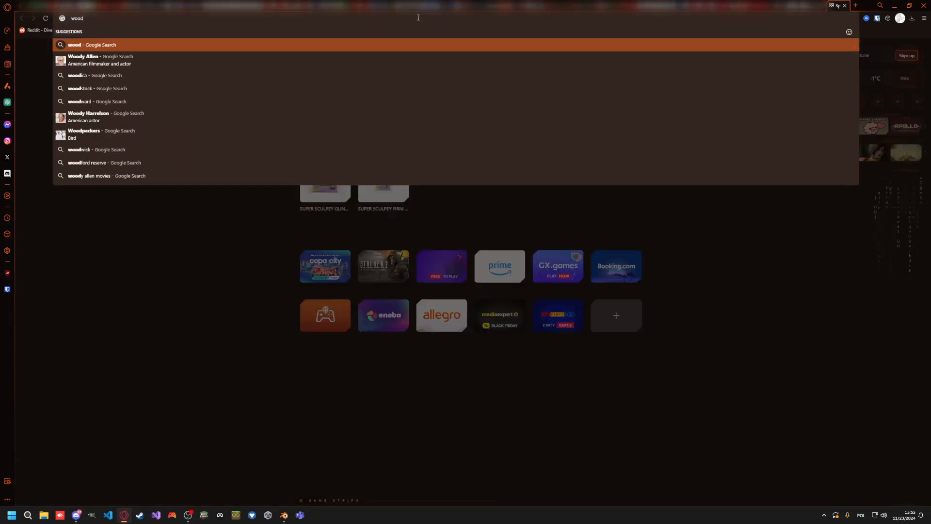
text( pbr 20)
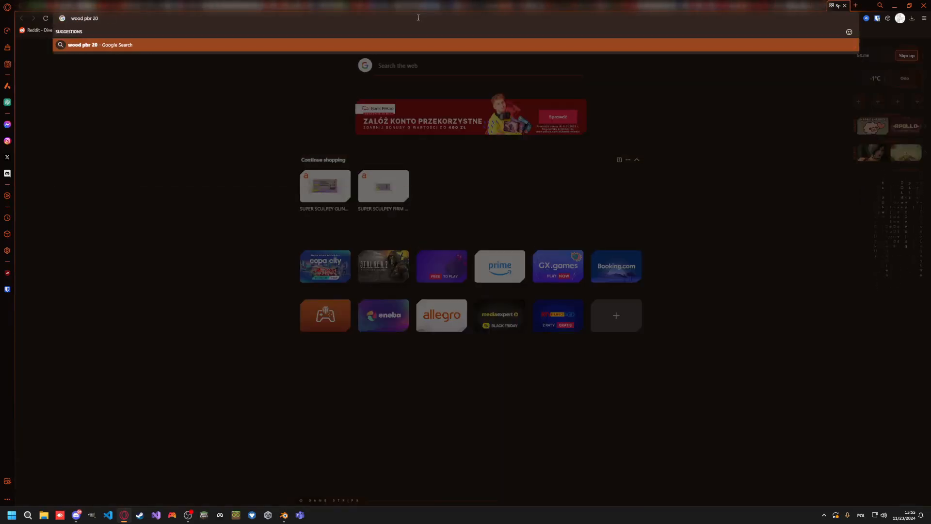
text(48)
text(free)
key(Return)
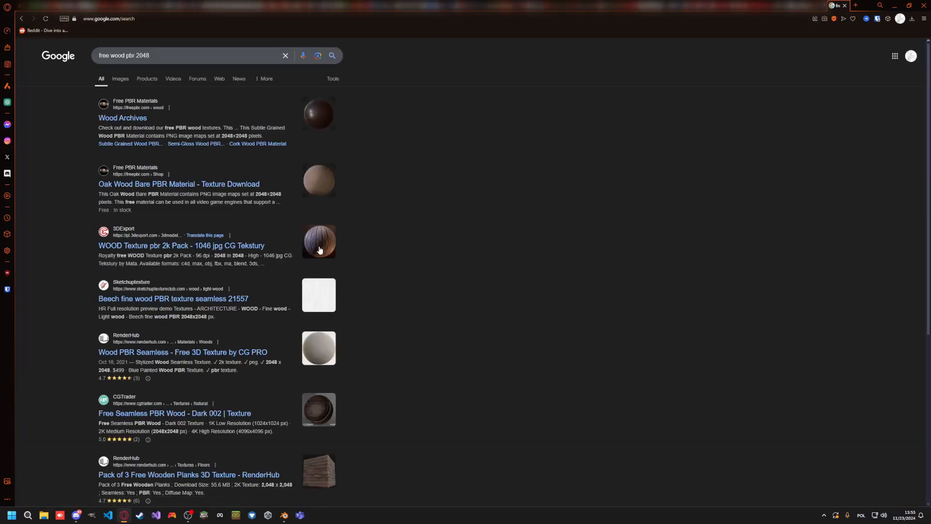
drag(149, 56, 144, 57)
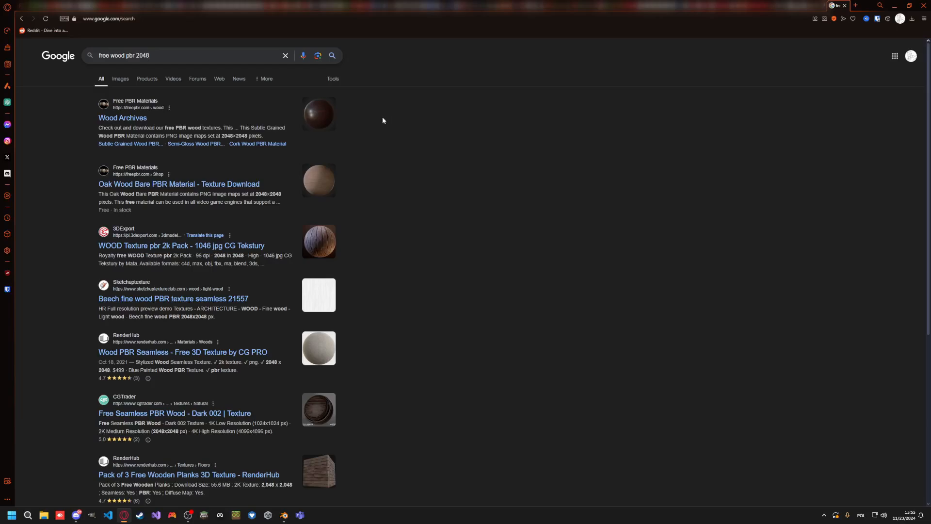
Step: Check the 3DExport "WOOD Texture pbr 2k Pack" result for a free download, and return to the search results
click(194, 246)
scroll(365, 265, down, 3)
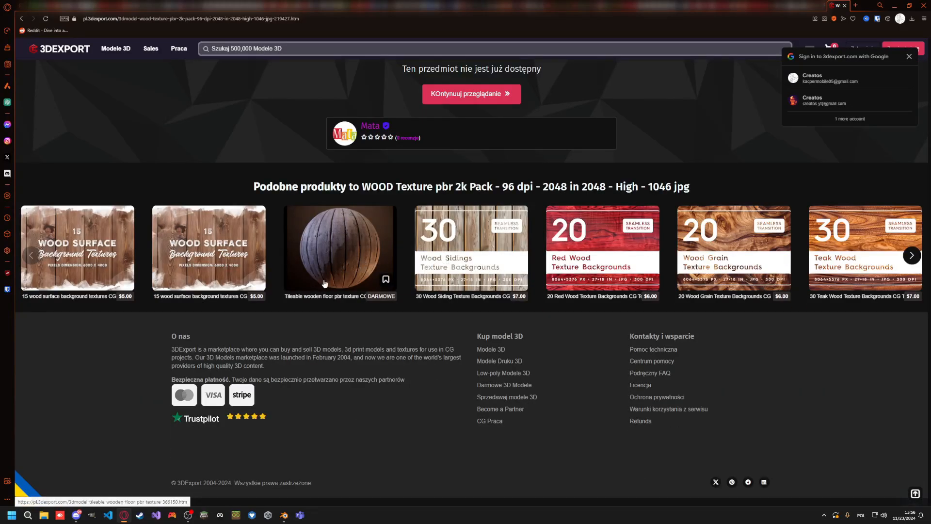
scroll(324, 283, up, 3)
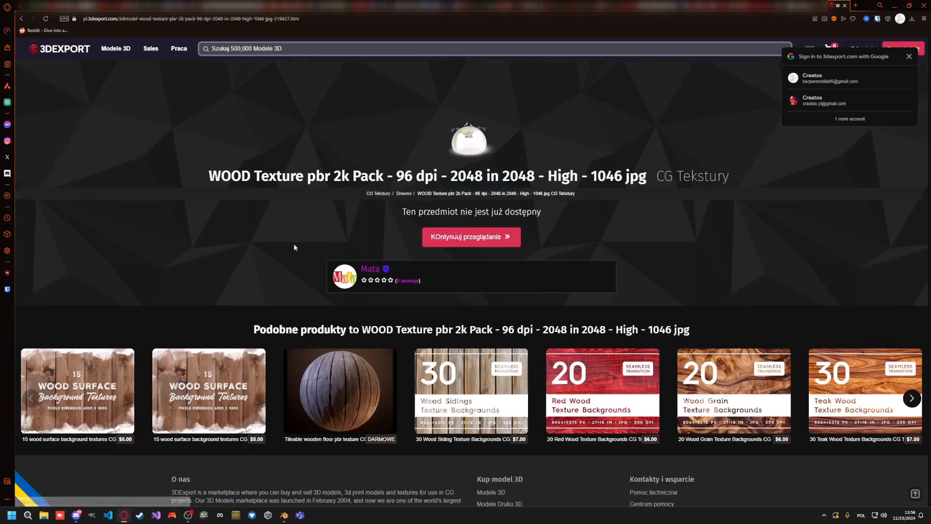
click(22, 18)
Step: Examine the Oak Wood Bare PBR Material page on freepbr.com, and return to the search results
scroll(201, 141, down, 1)
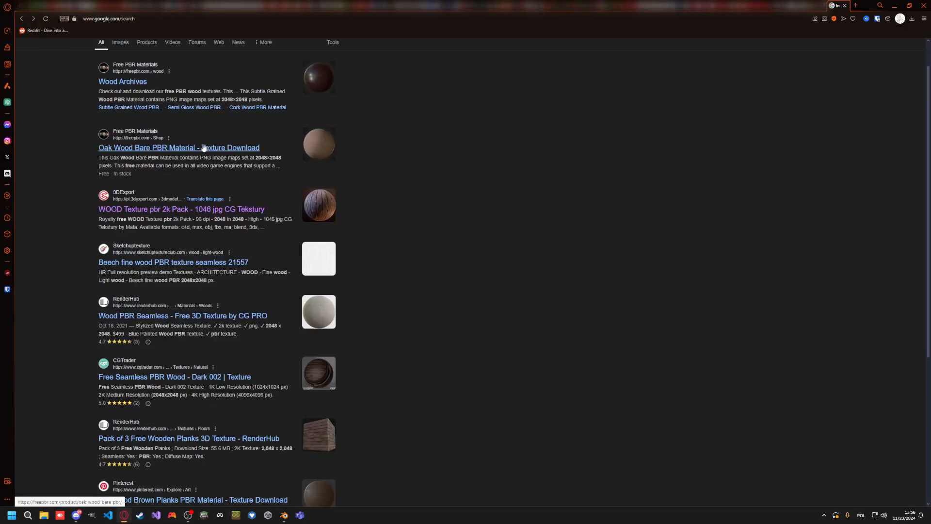
click(203, 147)
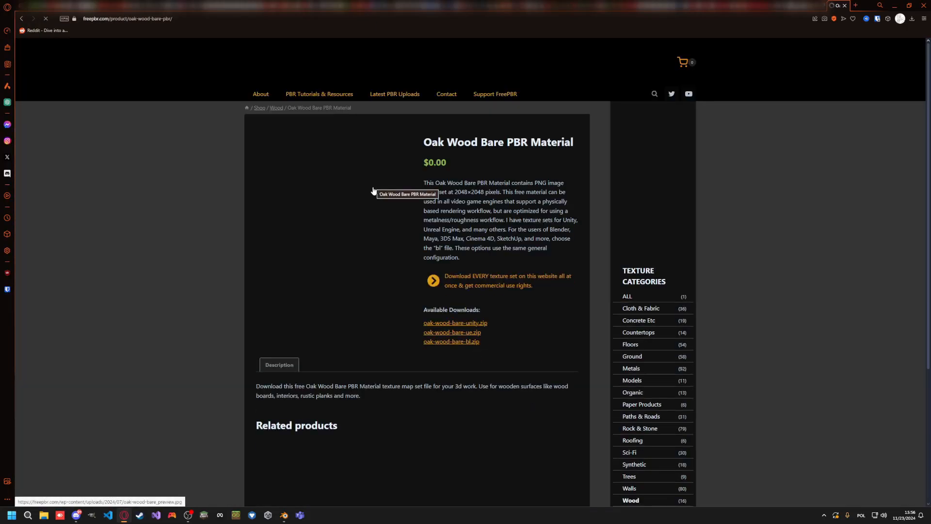
scroll(339, 226, down, 4)
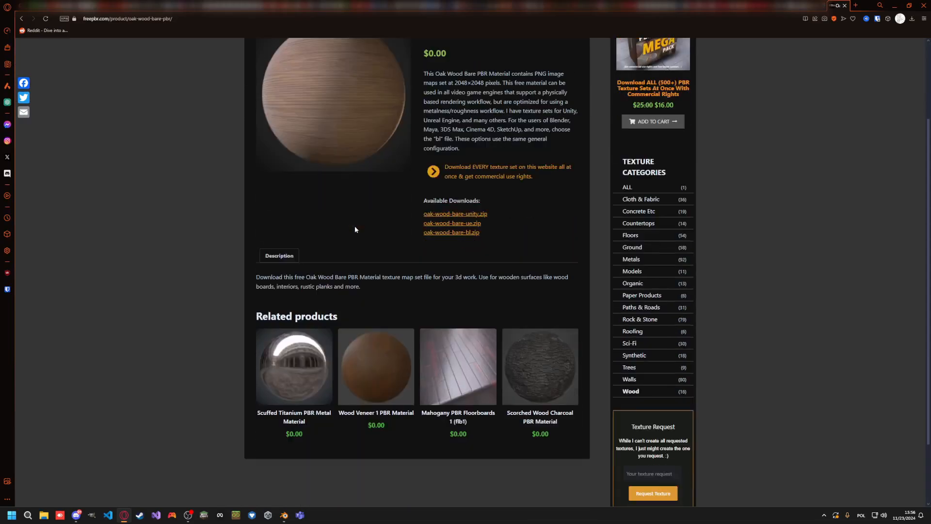
scroll(353, 216, up, 4)
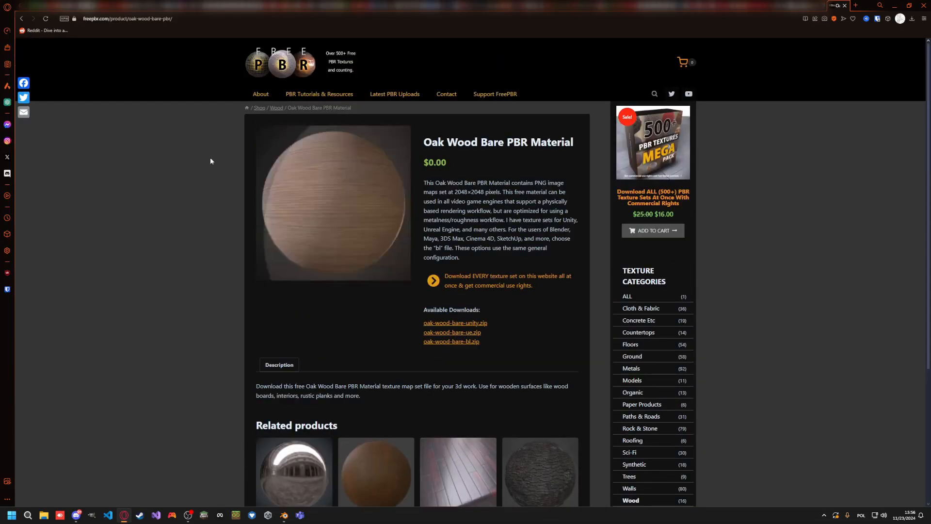
click(21, 19)
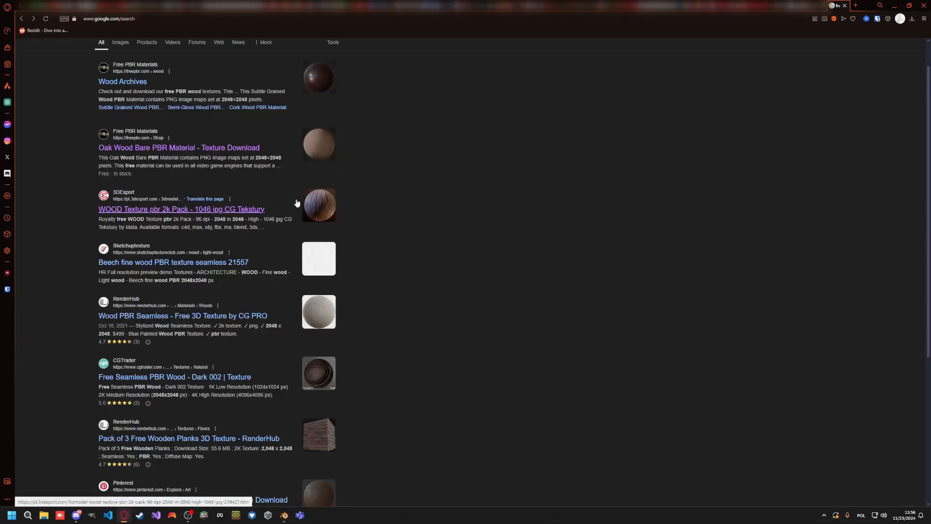
Step: Open the Natural Wood Material 3d Texture PBR result, follow it to its source page and download Wood material 18.rar
scroll(348, 218, down, 6)
click(210, 400)
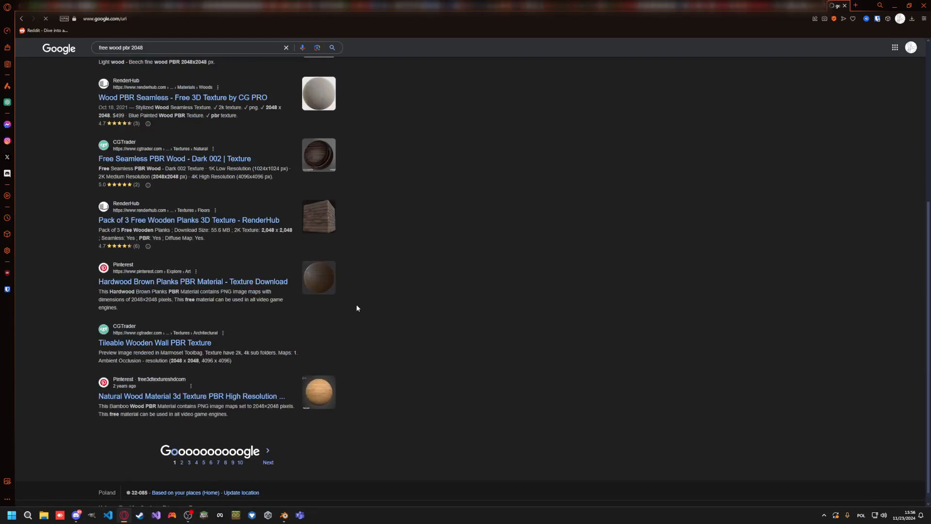
click(522, 141)
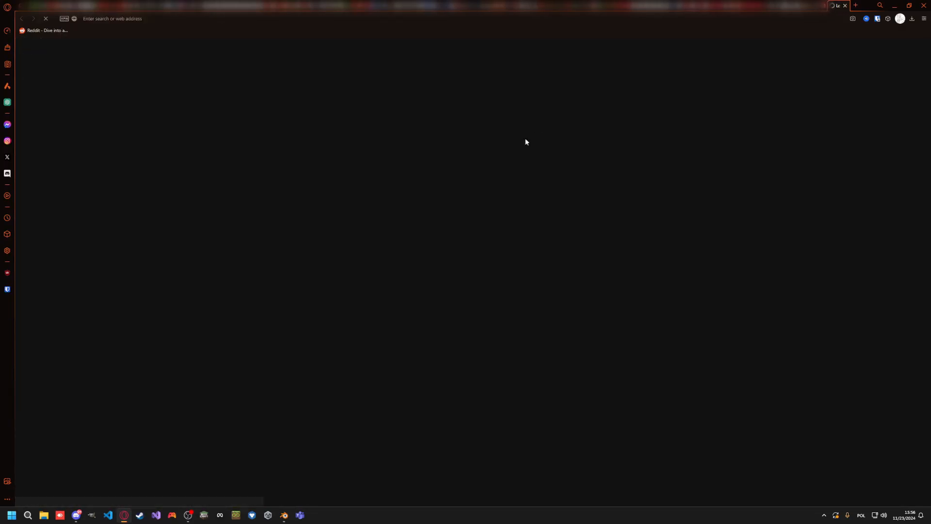
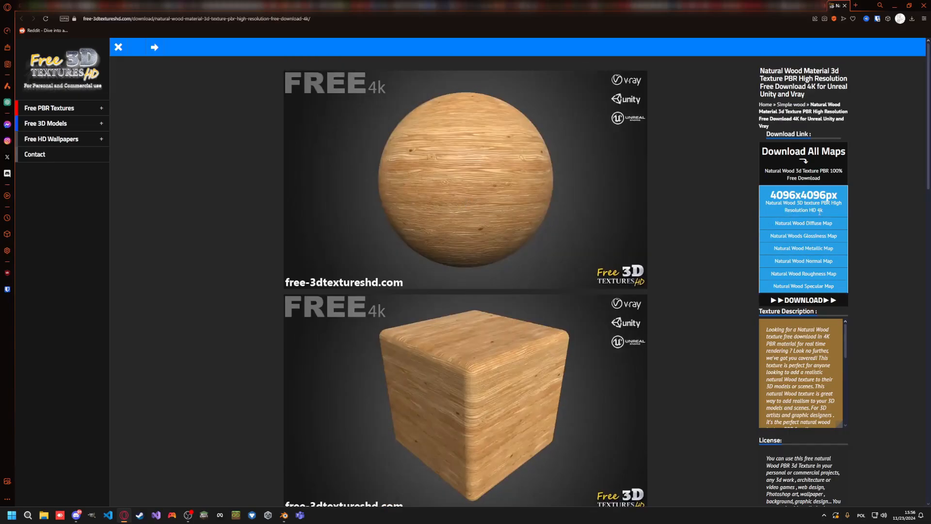
click(806, 297)
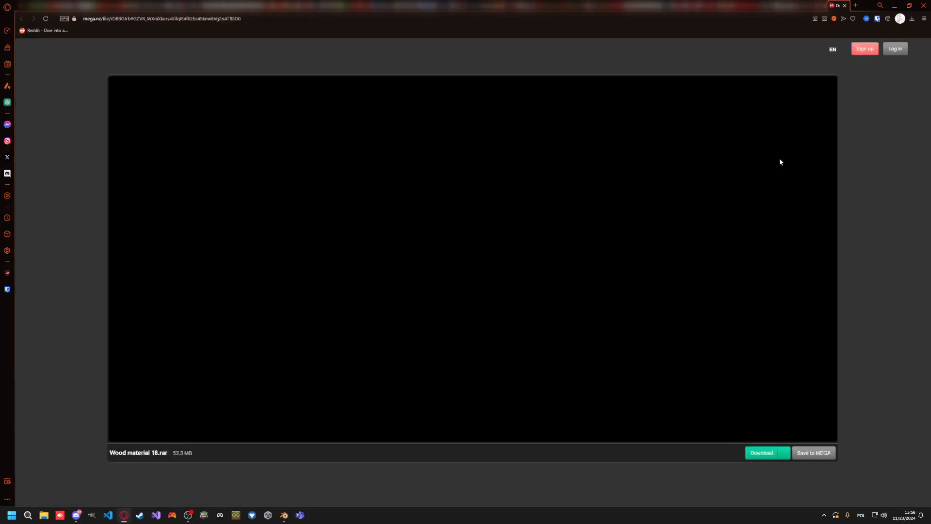
click(766, 454)
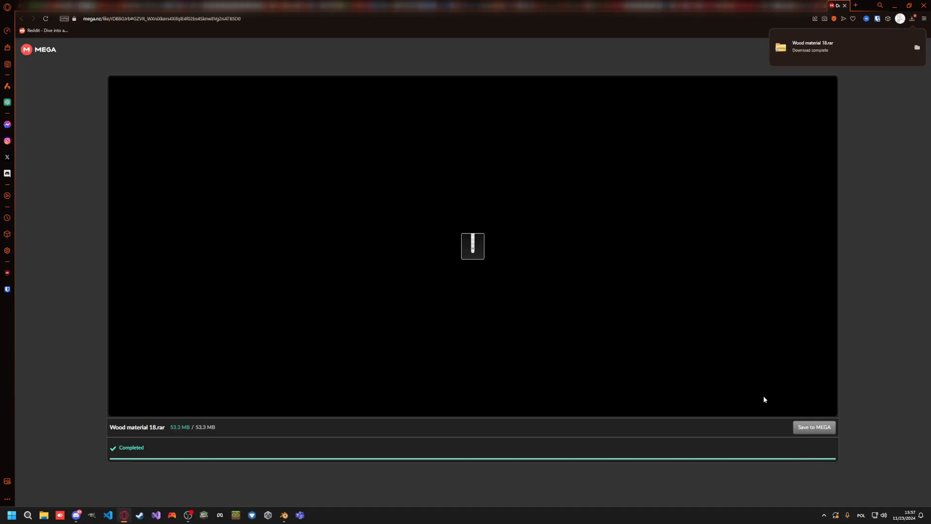
Step: Extract Wood material 18.rar in the Downloads folder and open the Default folder inside the extracted files
click(916, 50)
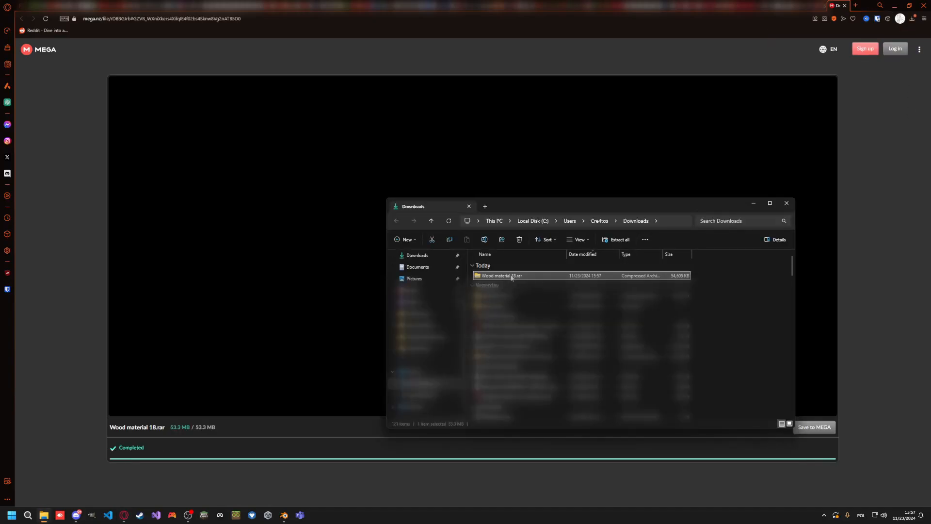
right_click(519, 282)
click(540, 348)
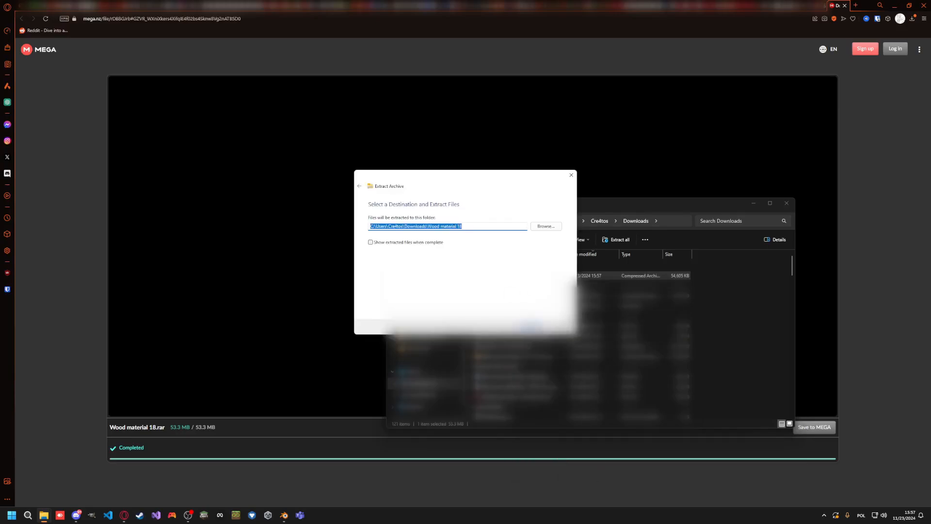
click(531, 326)
double_click(517, 286)
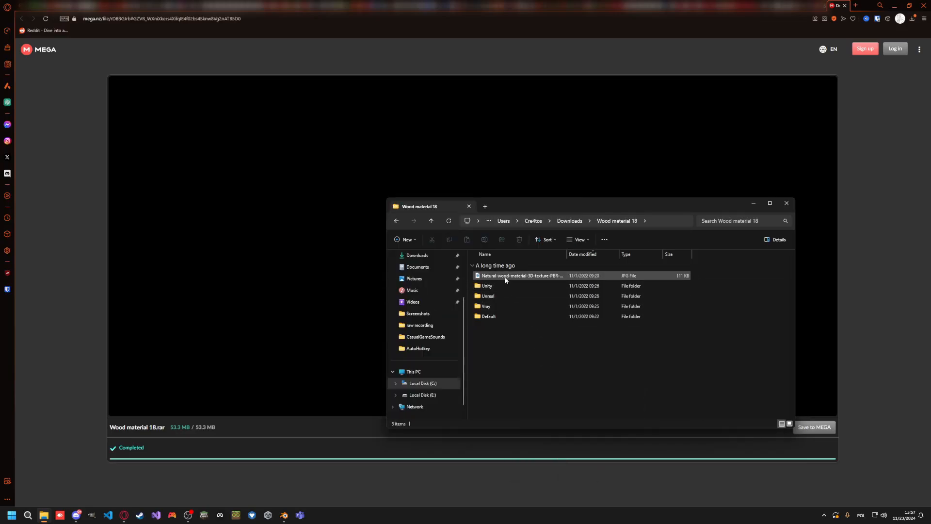
double_click(503, 316)
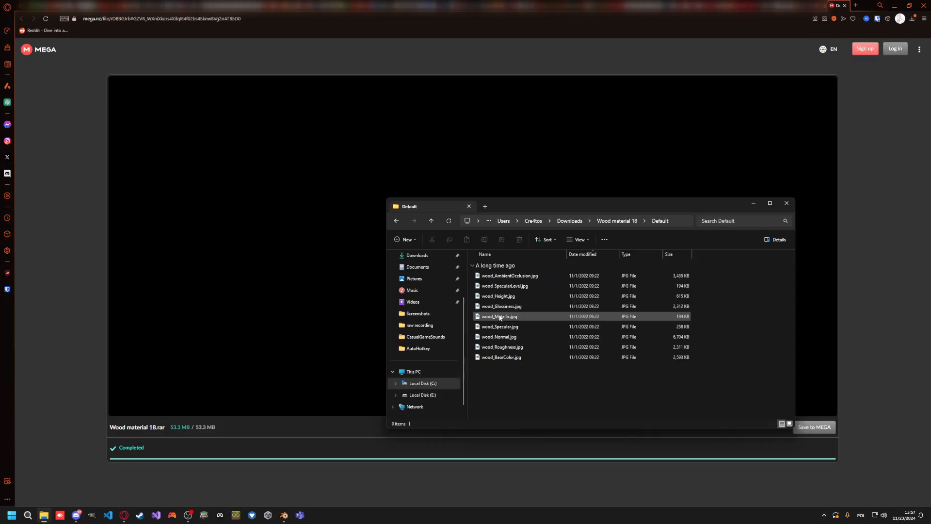
Step: Look through the other contents of the Wood material 18 folder and reopen its Default folder
click(616, 221)
double_click(514, 276)
click(686, 20)
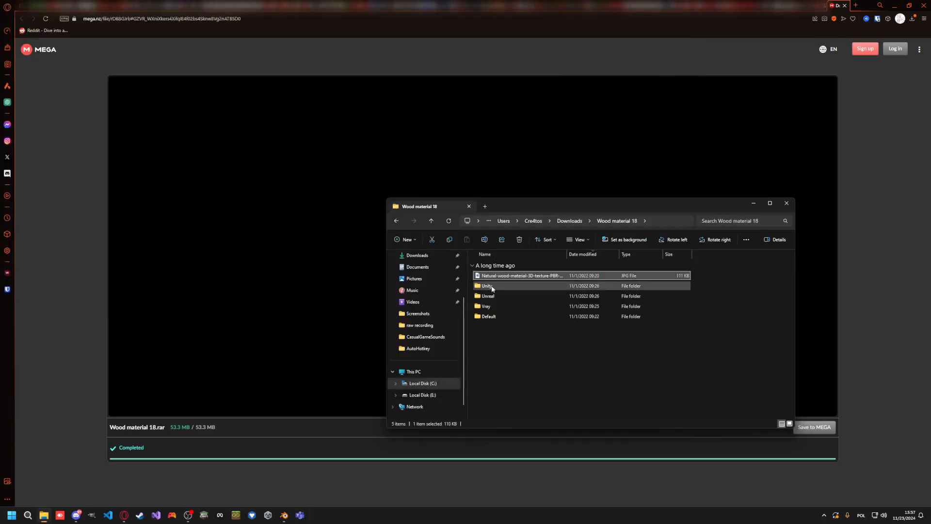
double_click(495, 307)
key(alt+Left)
double_click(510, 318)
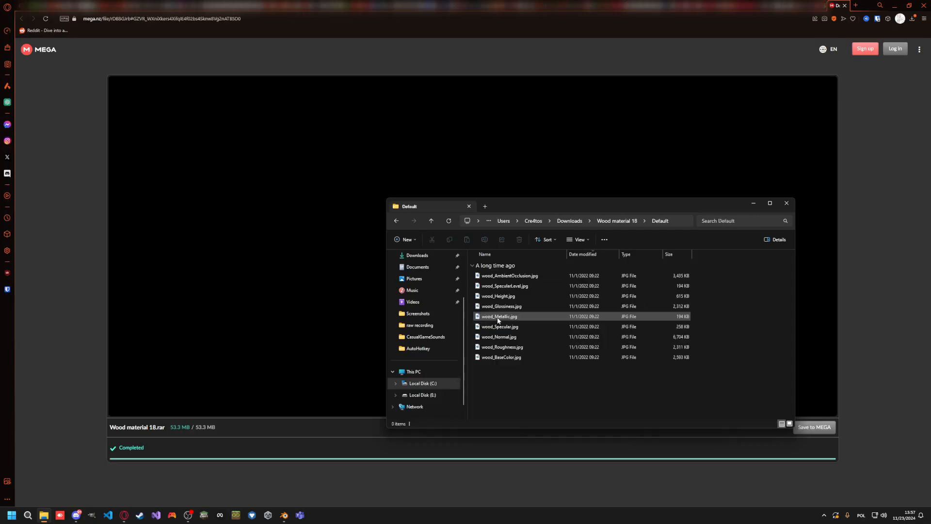
Step: Show the texture maps in the Default folder as extra large thumbnails and look through them
right_click(522, 381)
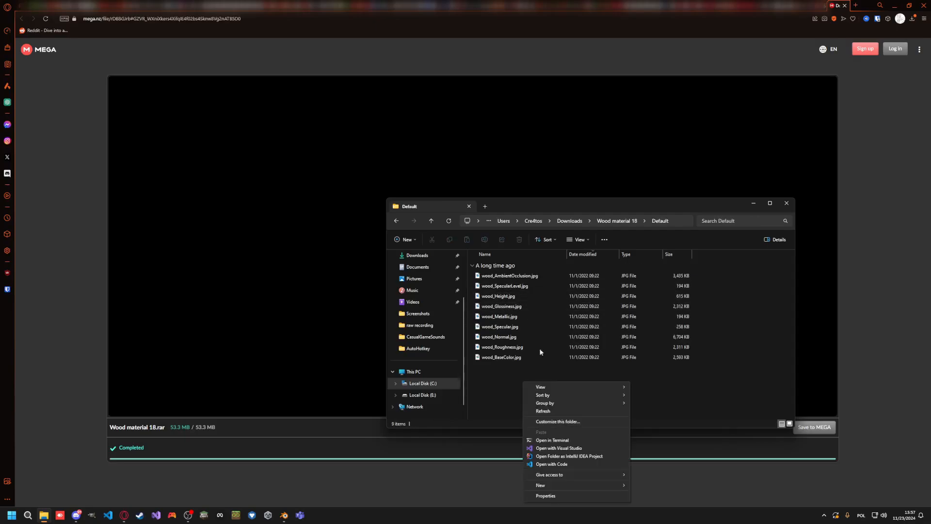
click(540, 351)
click(572, 240)
click(573, 257)
scroll(591, 284, down, 3)
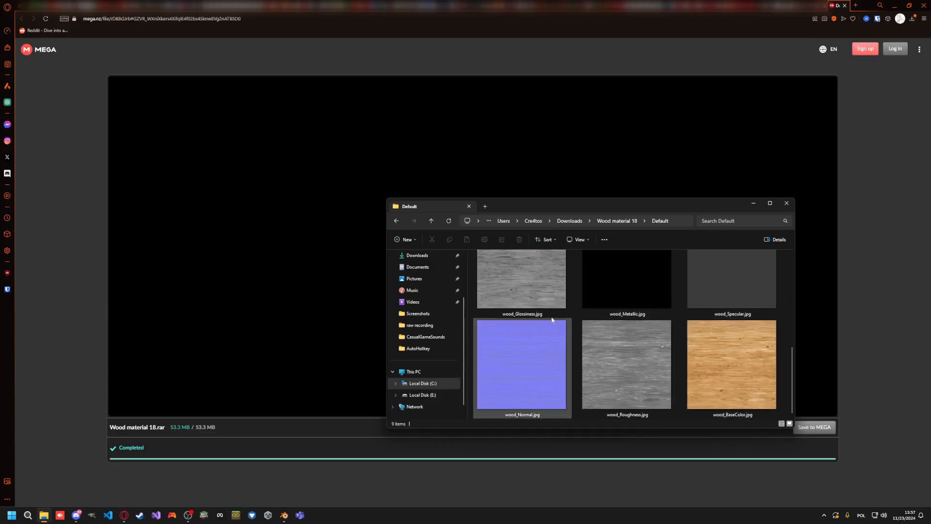
scroll(727, 329, up, 3)
scroll(727, 326, down, 3)
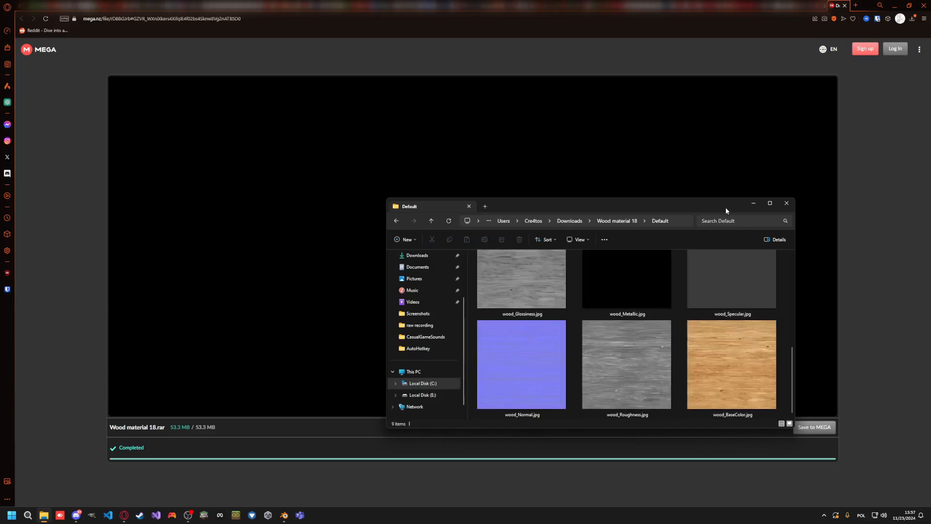
Step: Switch to Blender, select the plank tabletop and show its material nodes in the Shading workspace
drag(726, 208, 579, 210)
click(893, 6)
drag(491, 210, 373, 173)
click(573, 336)
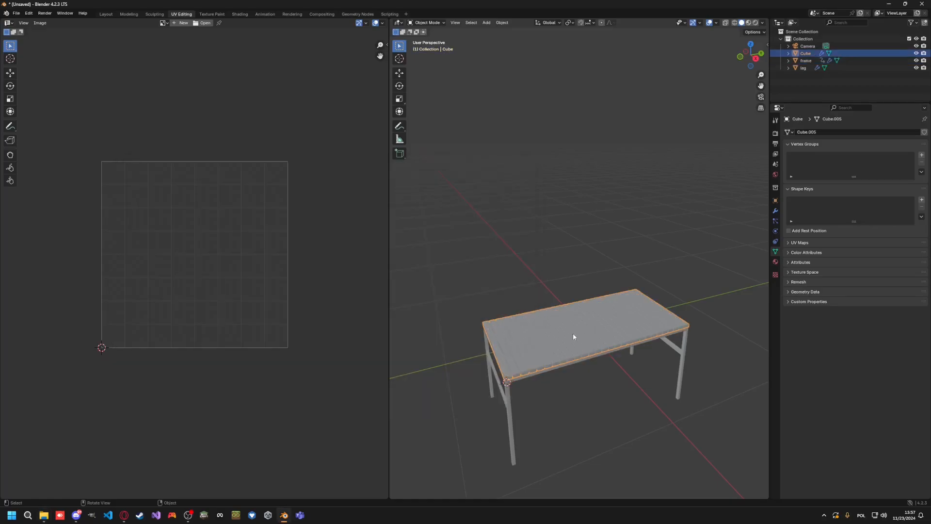
click(213, 14)
click(240, 15)
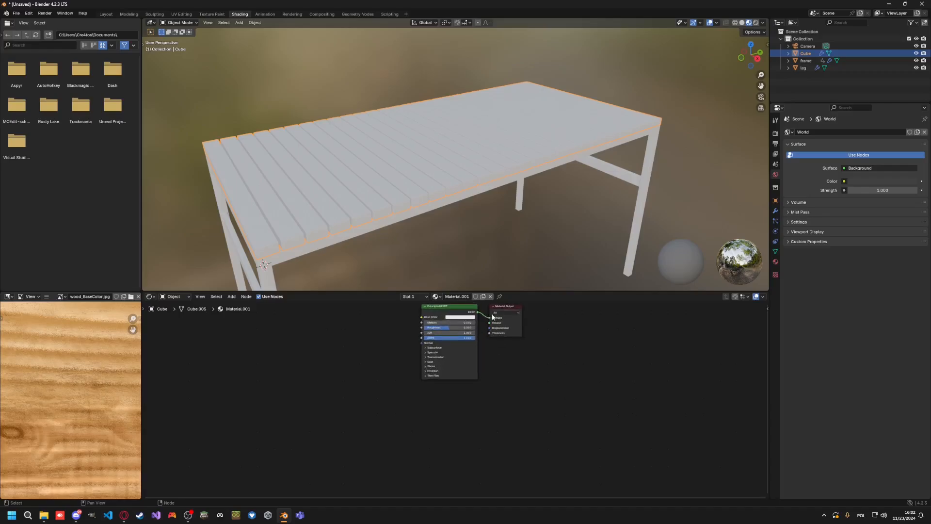
key(Home)
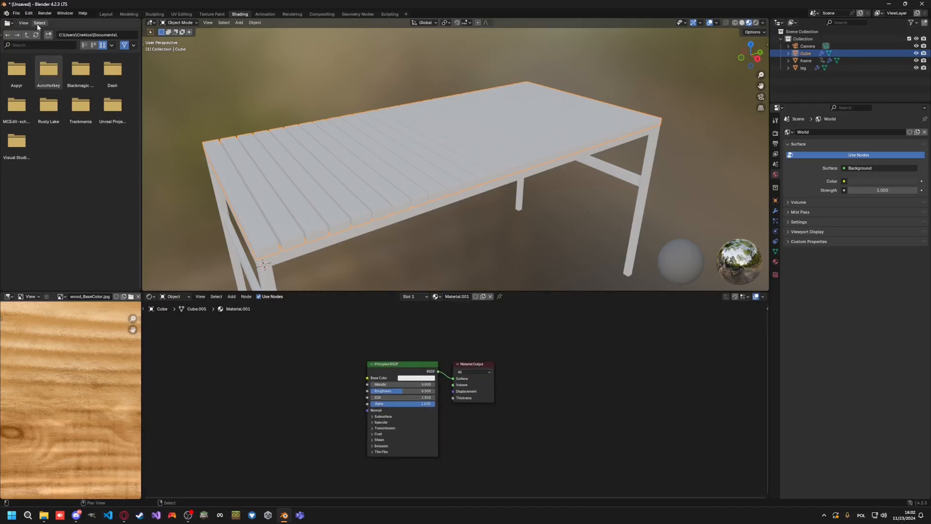
Step: Enable the Node Wrangler add-on in the preferences and close them
click(28, 14)
click(49, 97)
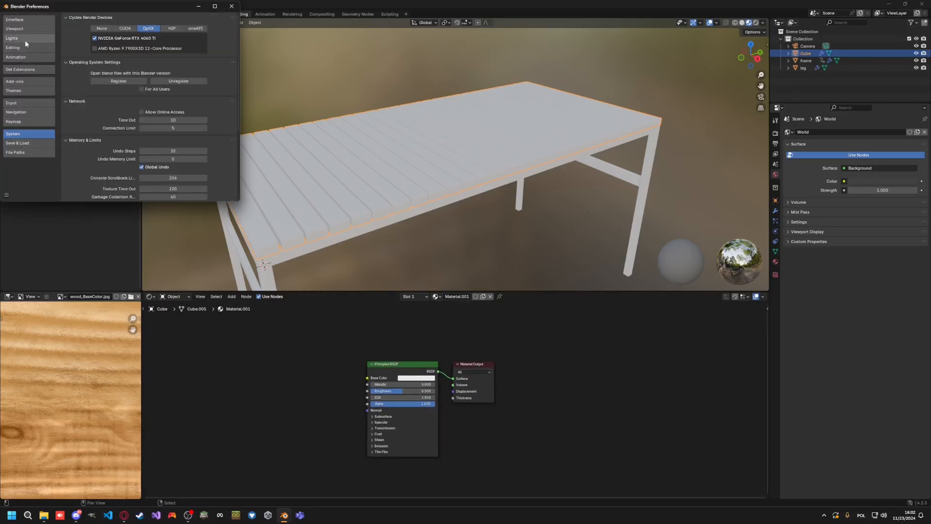
click(19, 81)
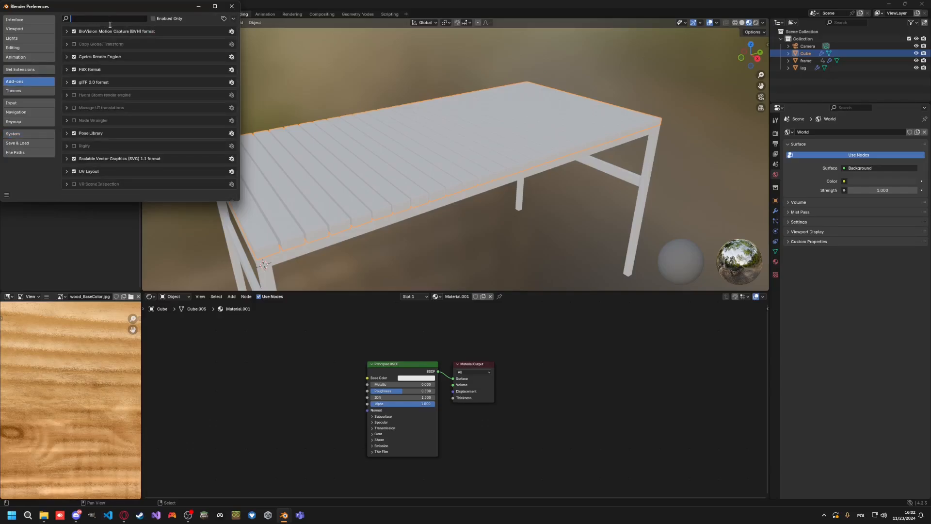
text(wran)
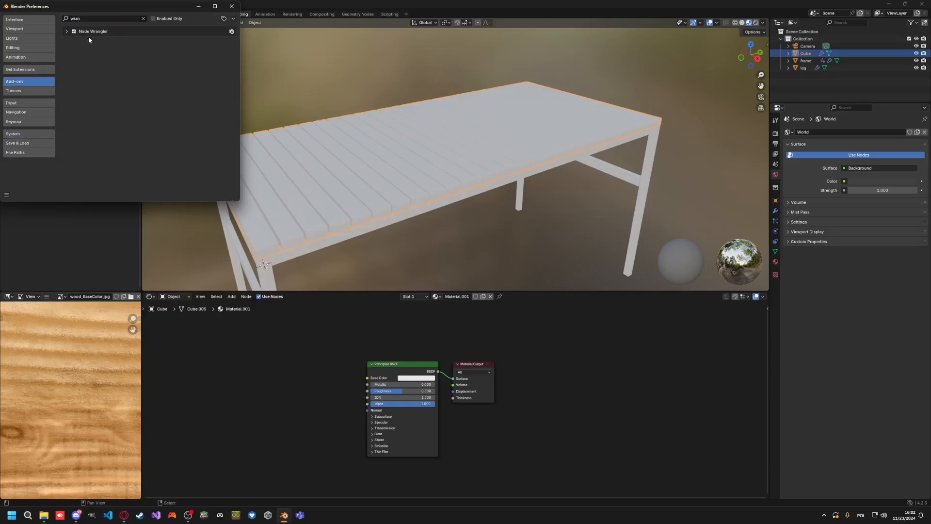
click(232, 7)
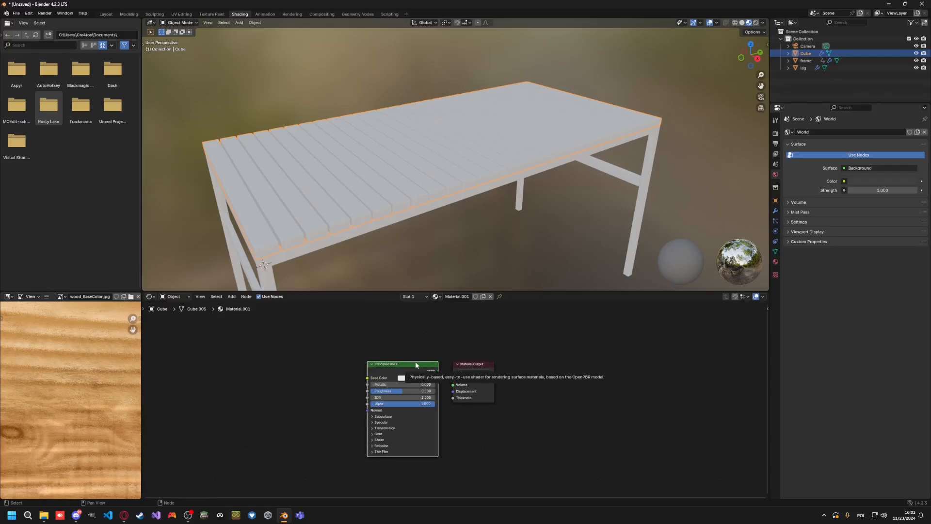
Step: Start Principled Texture Setup on the tabletop's Principled BSDF node and browse to the Wood material 18 folder in Downloads
key(ctrl+shift+t)
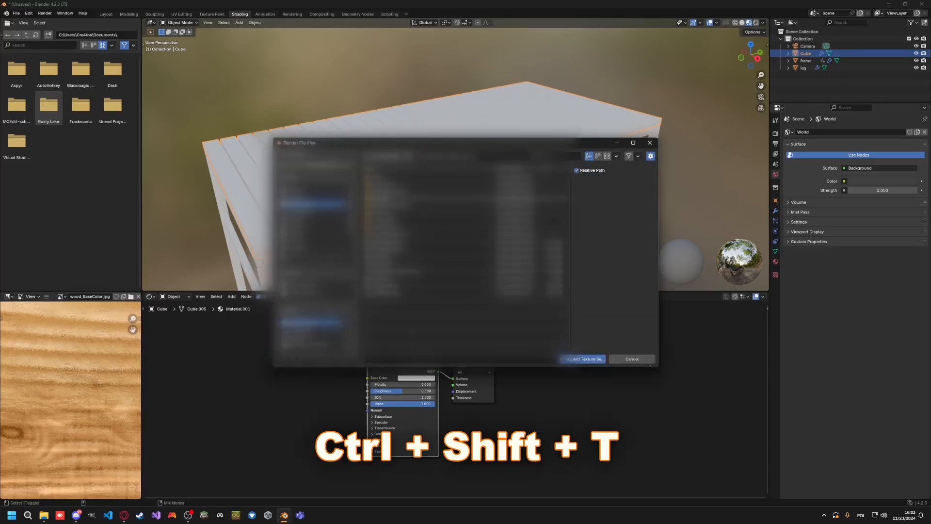
click(312, 212)
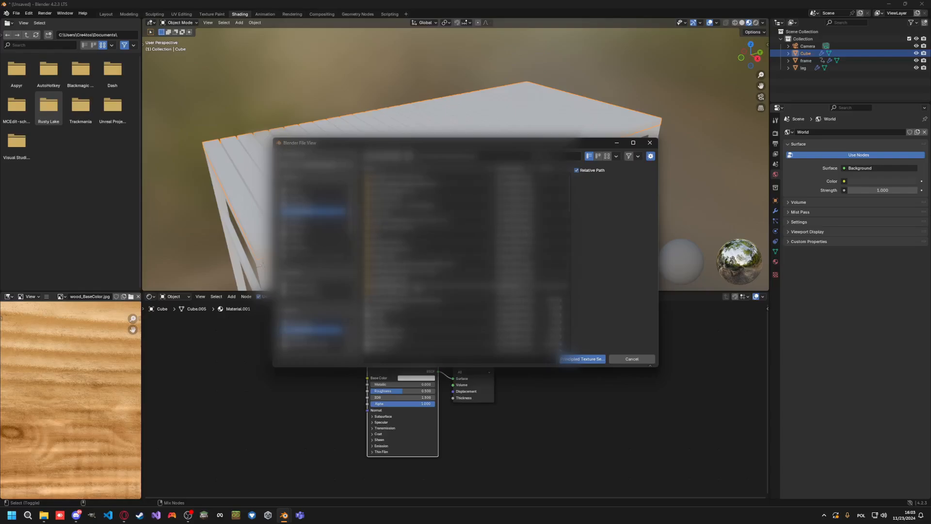
key(alt+Tab)
click(538, 257)
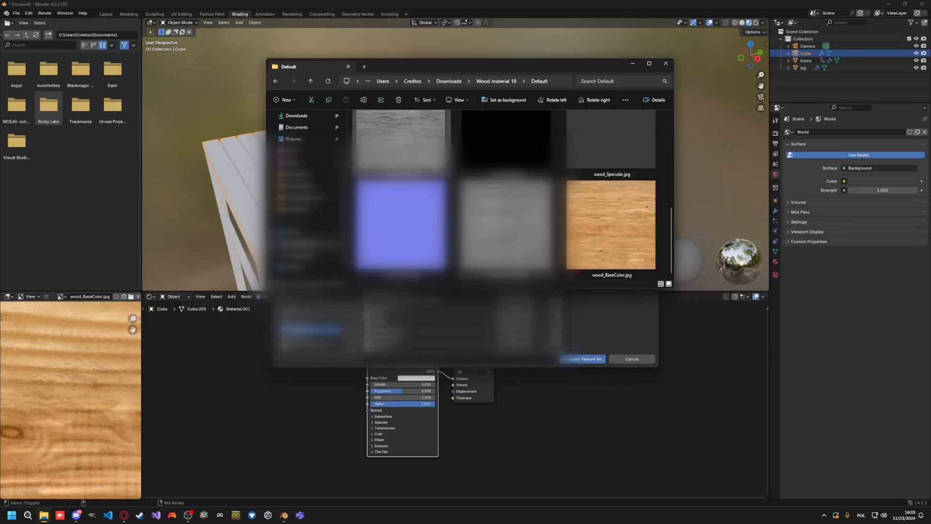
key(alt+Tab)
double_click(410, 284)
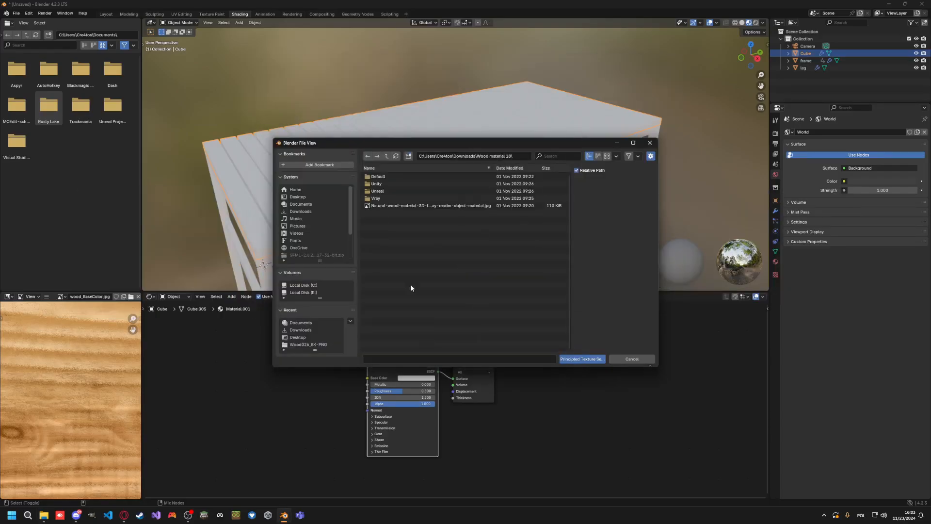
Step: Load all the wood maps from the Default folder into the tabletop material and inspect the textured planks
double_click(385, 176)
click(386, 177)
key(a)
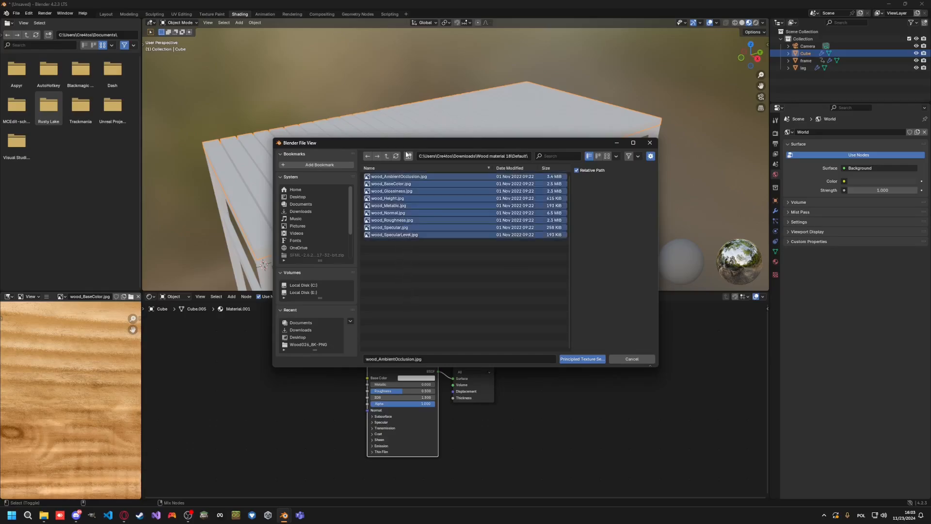
click(583, 359)
scroll(452, 139, down, 5)
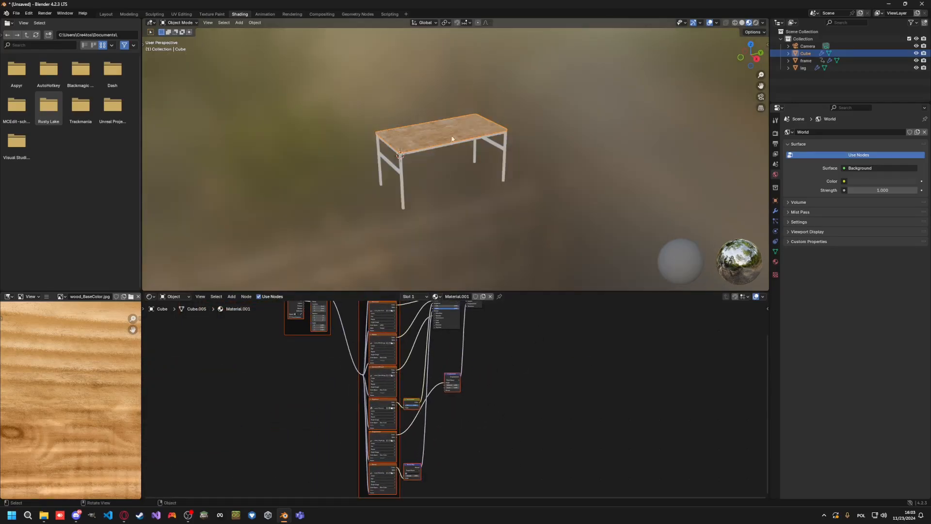
scroll(452, 139, up, 8)
shift+middle_drag(432, 131, 484, 115)
middle_drag(440, 210, 431, 250)
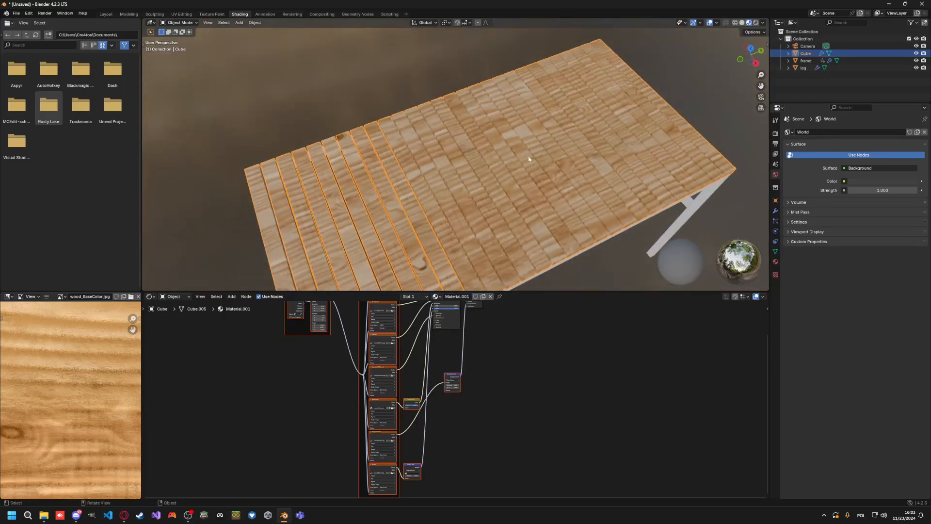
Step: In the UV Editing workspace, rotate all of the tabletop's UV islands by 90 degrees
click(181, 14)
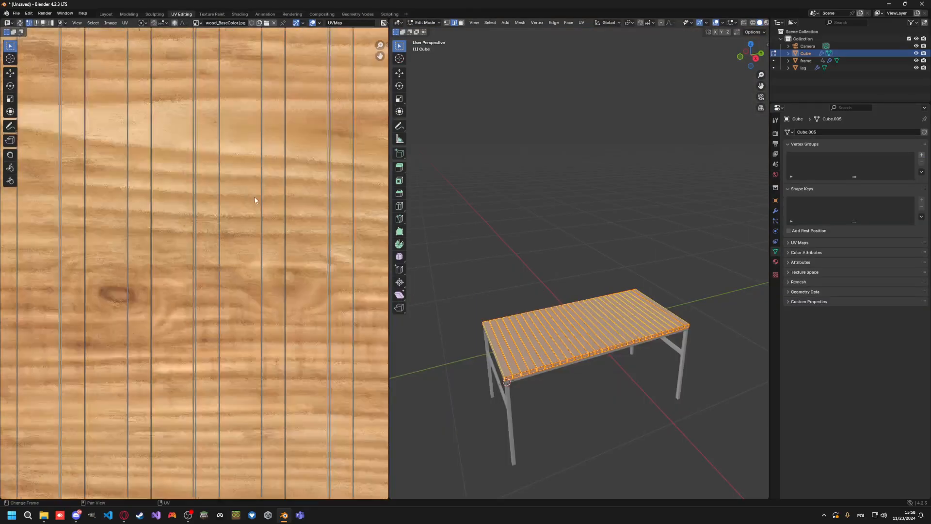
key(Home)
key(a)
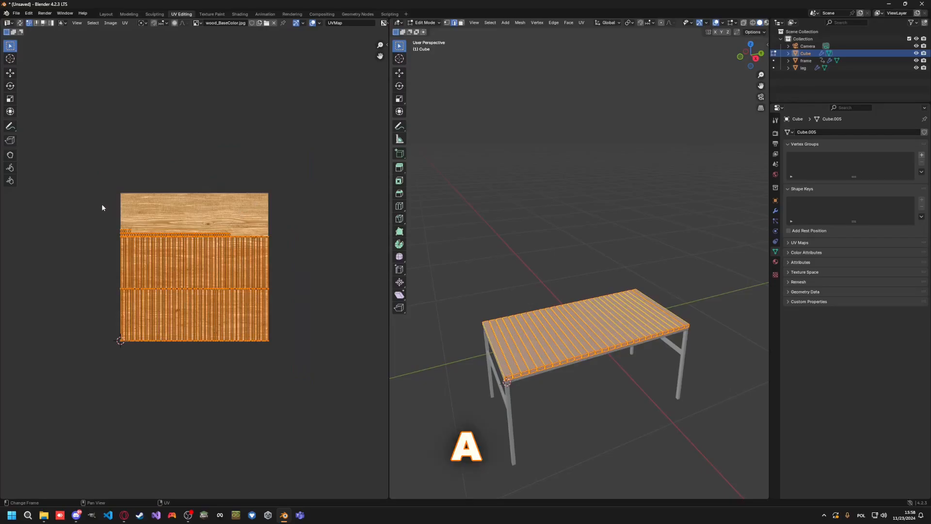
key(r)
key(9)
key(0)
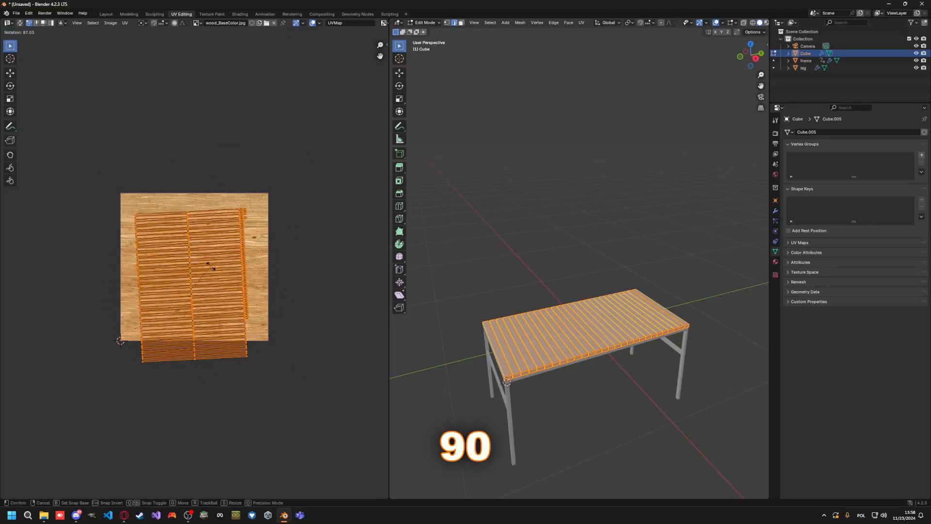
click(209, 265)
Step: Move the tabletop's UV islands over the wood texture and bring them to its upper-left corner
key(g)
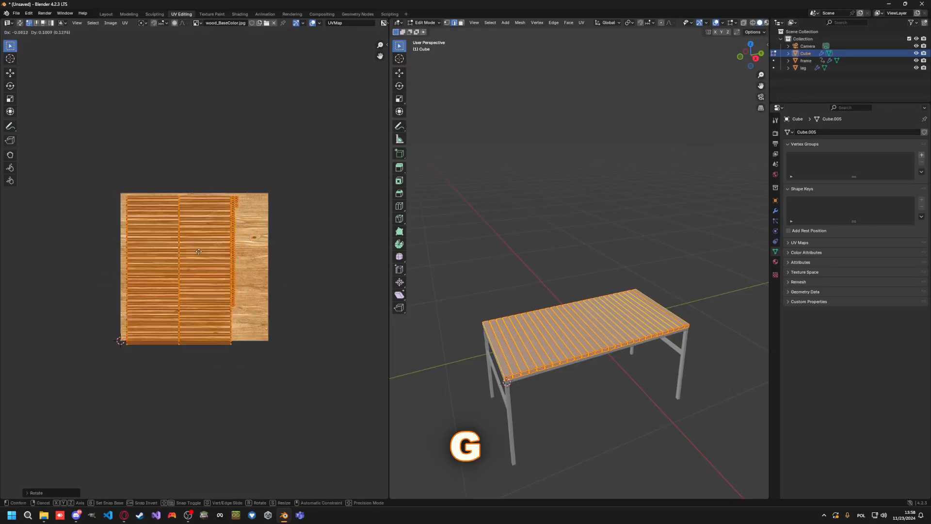
click(192, 253)
scroll(100, 255, up, 5)
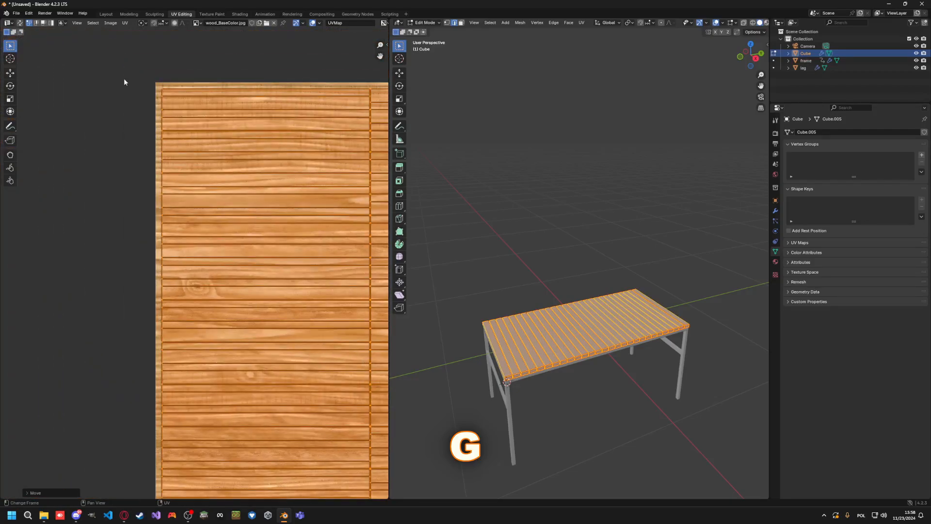
middle_drag(138, 76, 56, 333)
scroll(201, 262, up, 12)
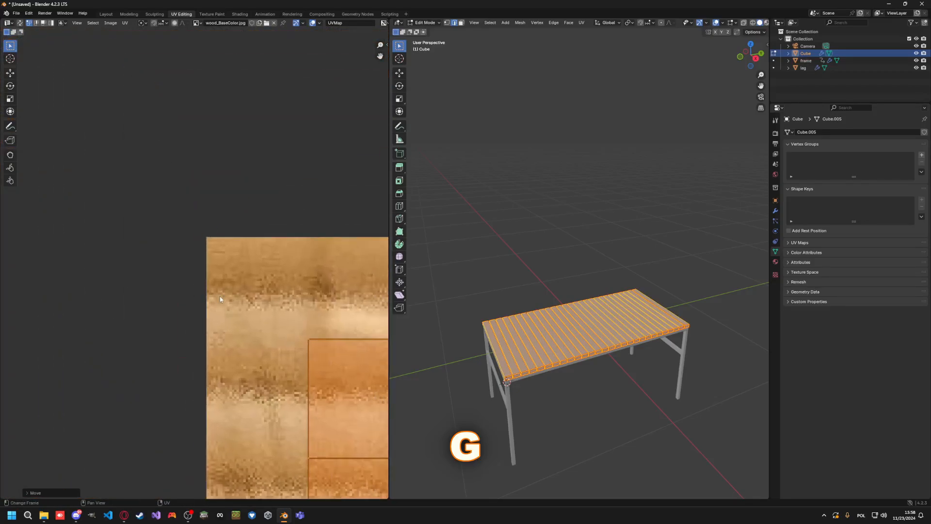
key(g)
click(154, 217)
Step: Fine-tune the position of the tabletop's UV islands to align their outer corner exactly with the texture's upper-left corner
scroll(193, 267, up, 4)
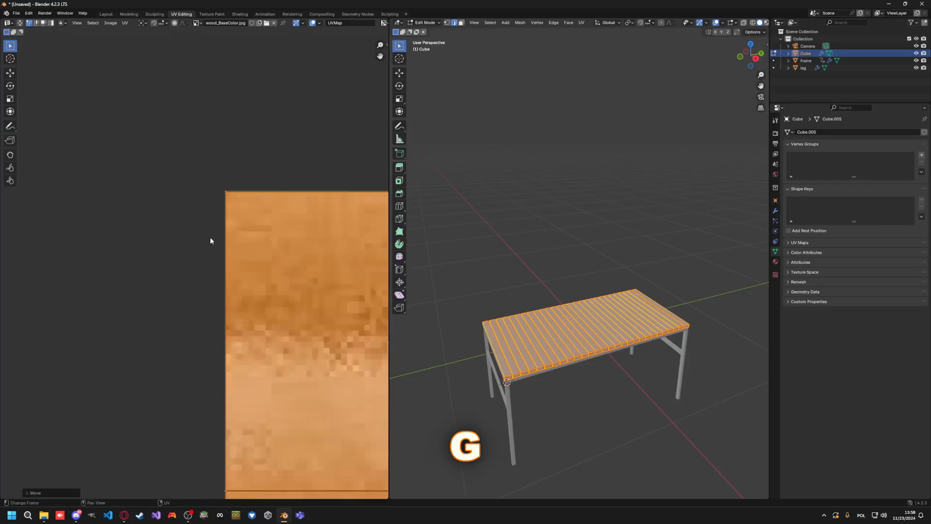
scroll(210, 237, up, 6)
middle_drag(233, 160, 195, 406)
scroll(204, 340, up, 5)
middle_drag(353, 306, 191, 253)
scroll(276, 385, up, 4)
scroll(194, 253, up, 2)
key(g)
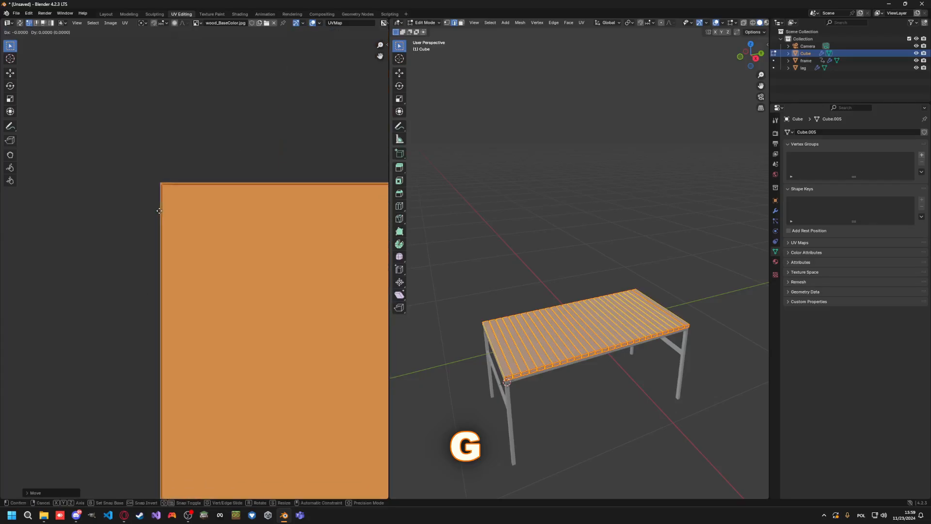
click(158, 208)
scroll(245, 243, down, 15)
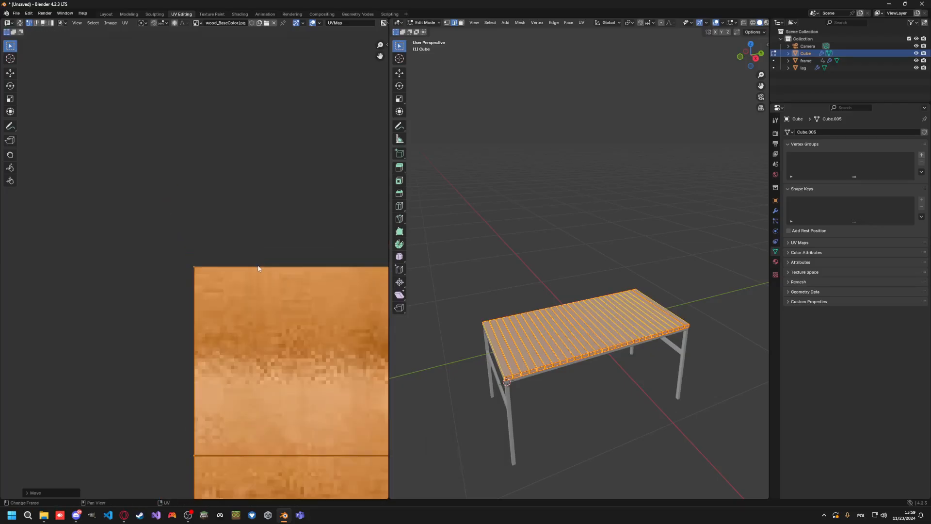
scroll(258, 268, down, 10)
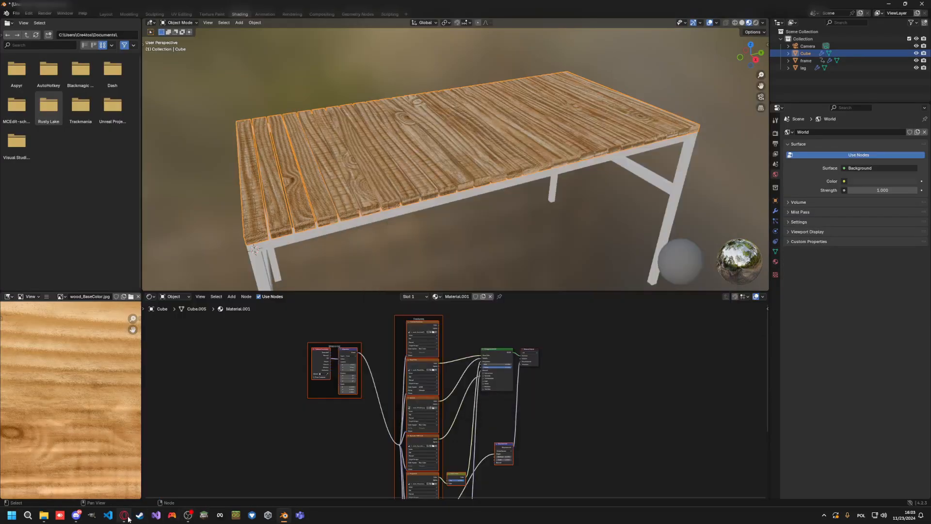
Step: Switch to the browser, leave the natural wood texture pages and return to the Google search results
mouse_move(124, 515)
click(120, 451)
click(845, 6)
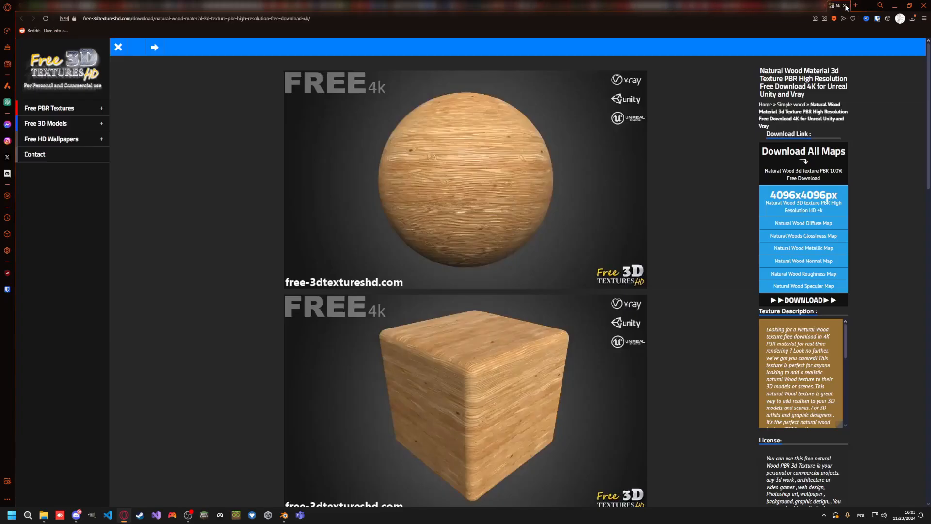
click(845, 6)
click(21, 19)
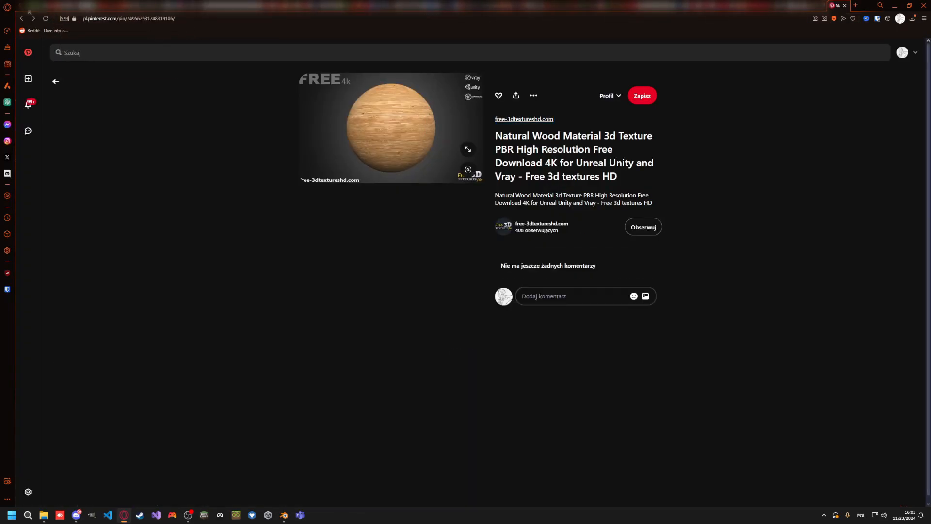
click(22, 18)
Step: Search Google for "free metal pbr 2048"
scroll(127, 62, up, 5)
double_click(122, 58)
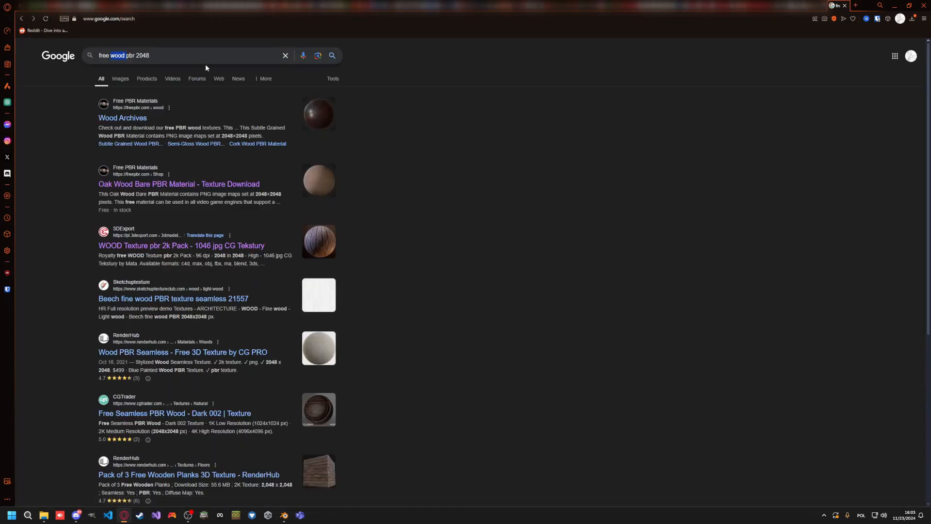
text(metal)
key(Return)
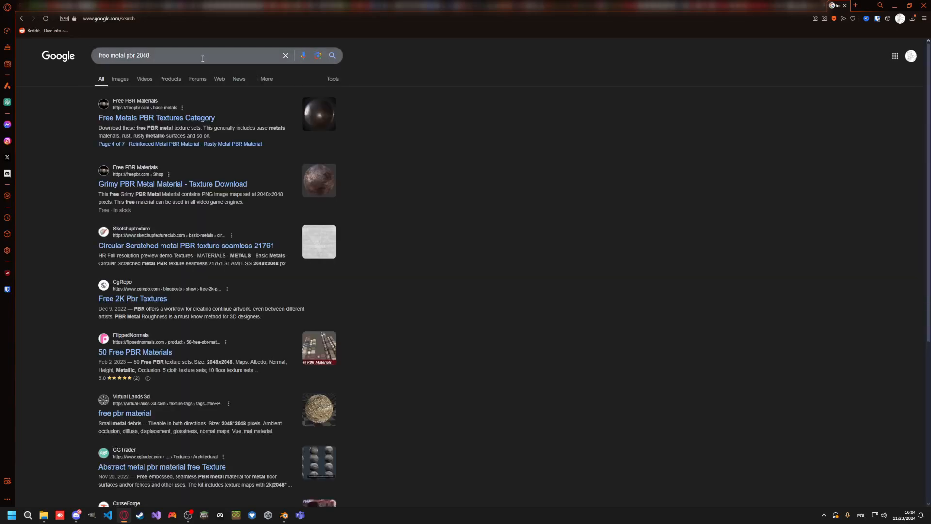
Step: Refine the search to "free black metal pbr 2048" and open Poliigon's Matte Metal Texture, Black page
click(111, 55)
text(black)
key(Return)
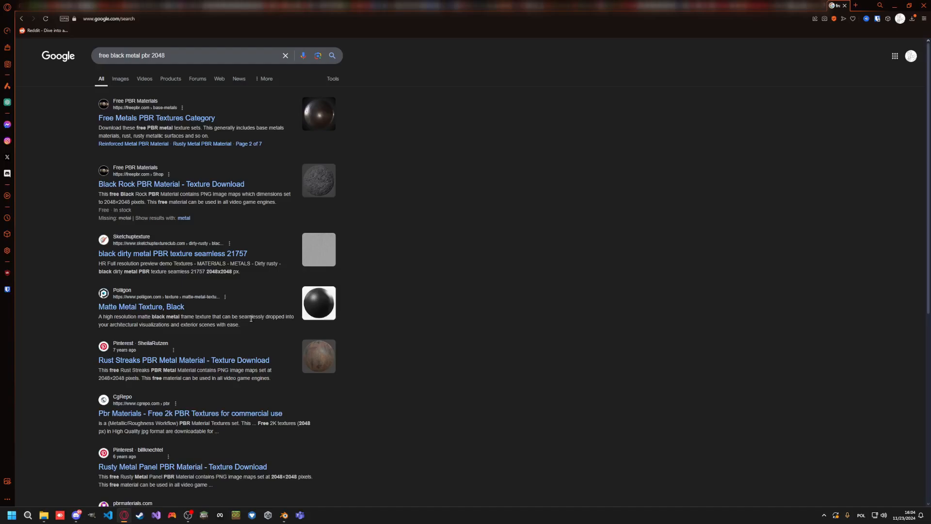
click(149, 311)
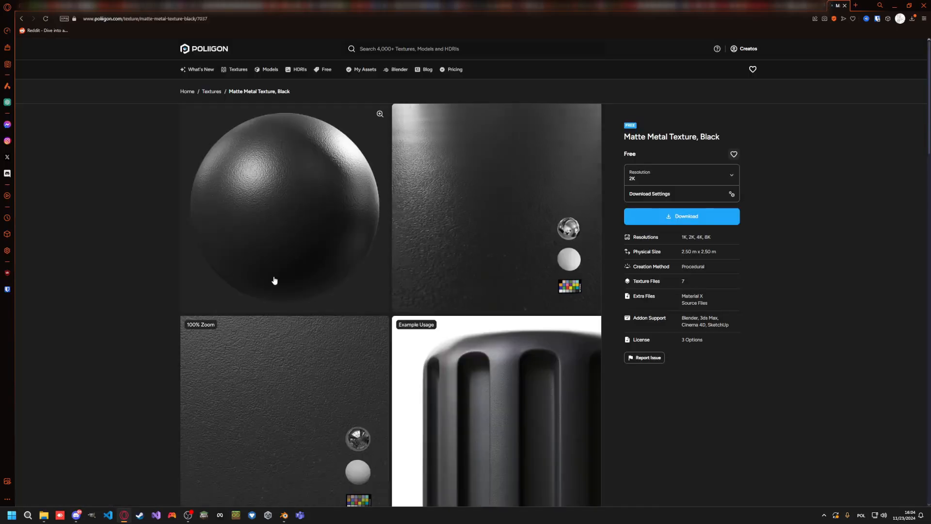
Step: Download the Matte Metal Texture, Black at 4K resolution and open the folder containing the downloaded archive
scroll(286, 240, down, 2)
scroll(286, 241, up, 2)
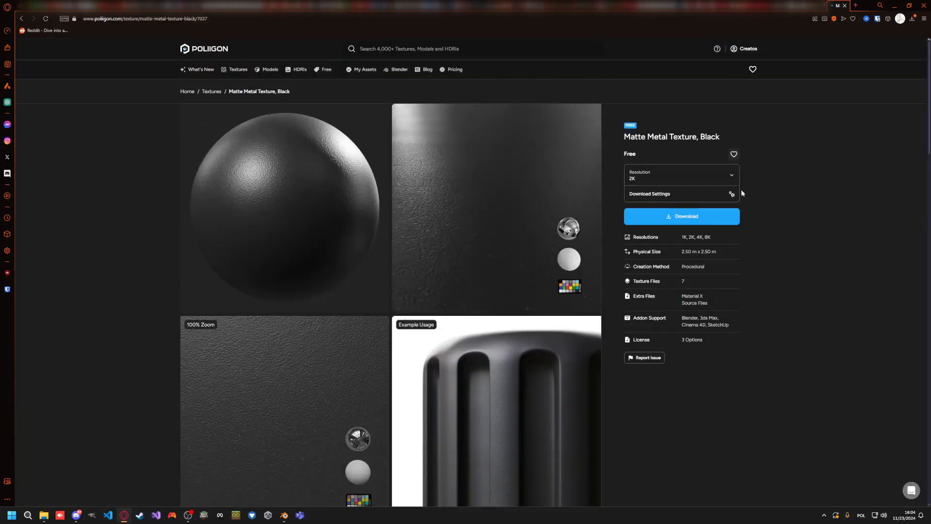
click(730, 174)
click(643, 216)
click(728, 173)
click(675, 204)
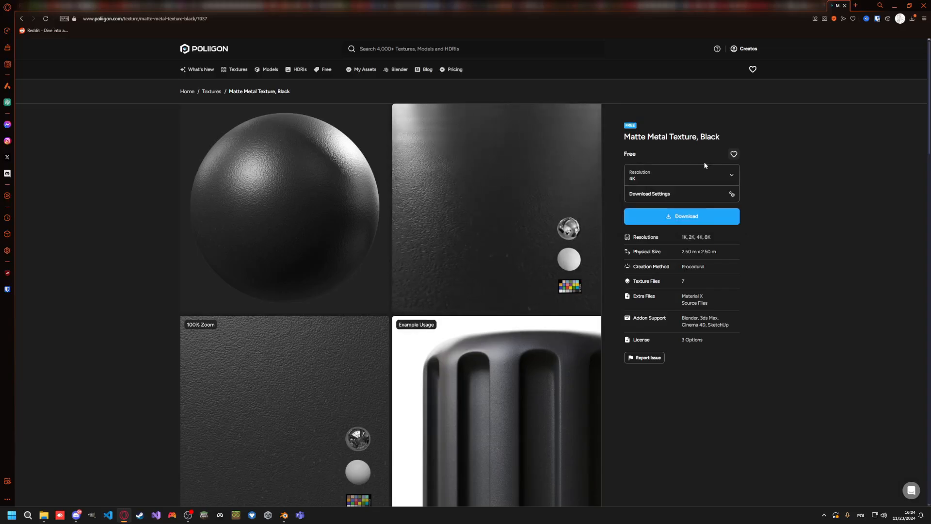
click(694, 217)
click(917, 47)
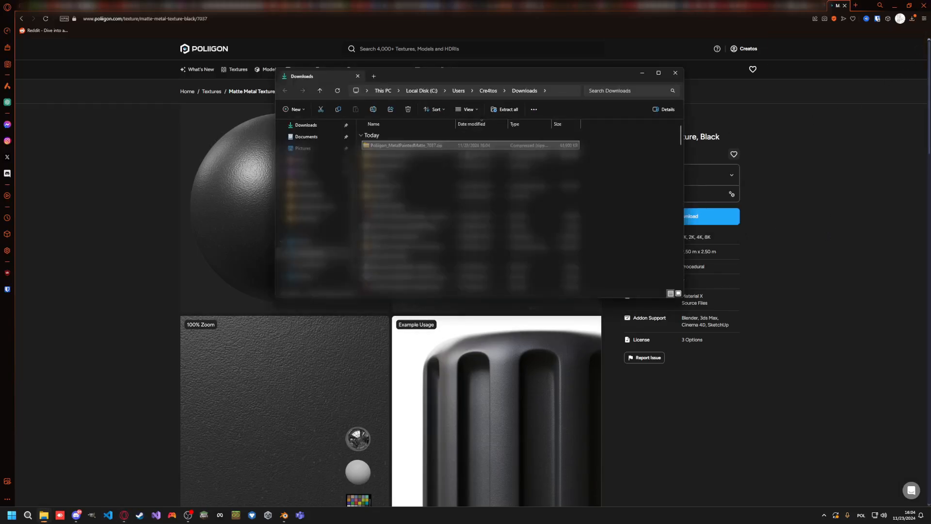
Step: Extract Poliigon_MetalPaintedMatte_7037.zip into its own folder within Downloads and switch back to Blender
right_click(415, 147)
click(451, 196)
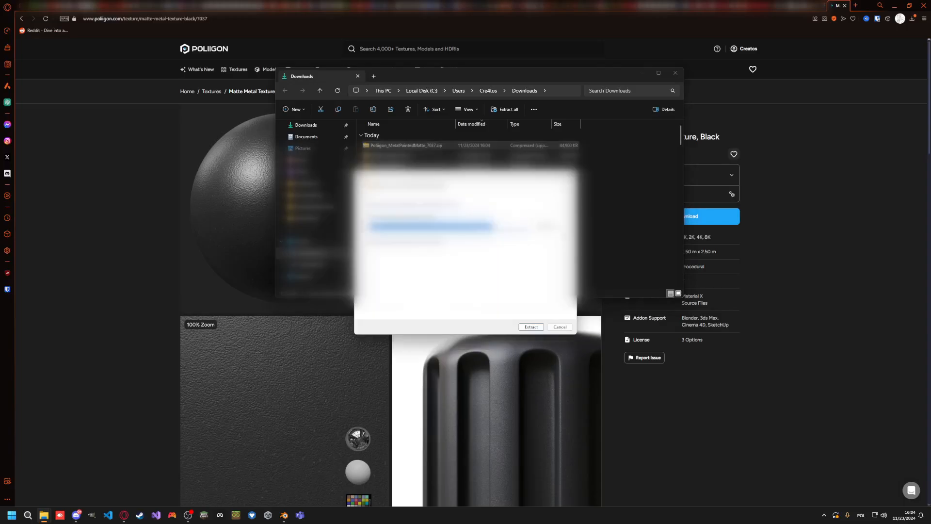
key(Return)
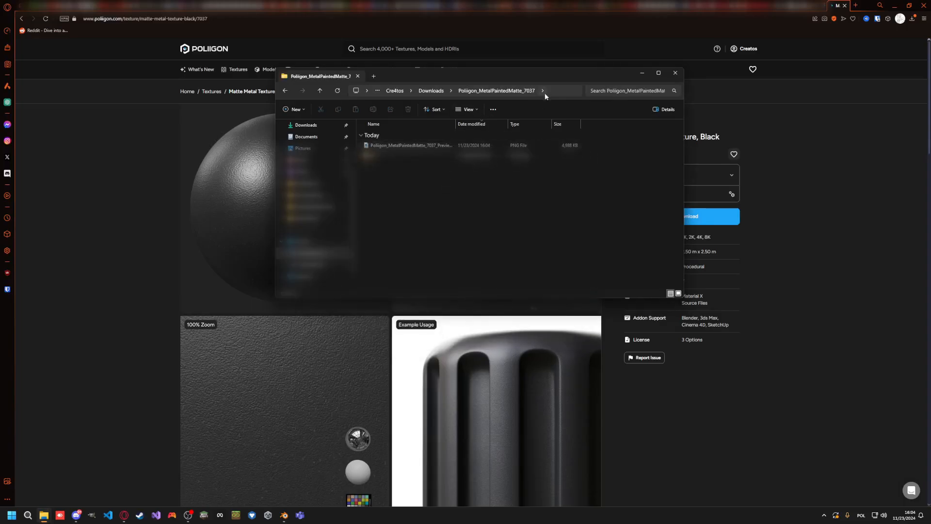
click(553, 90)
key(alt+Tab)
key(alt+Tab)
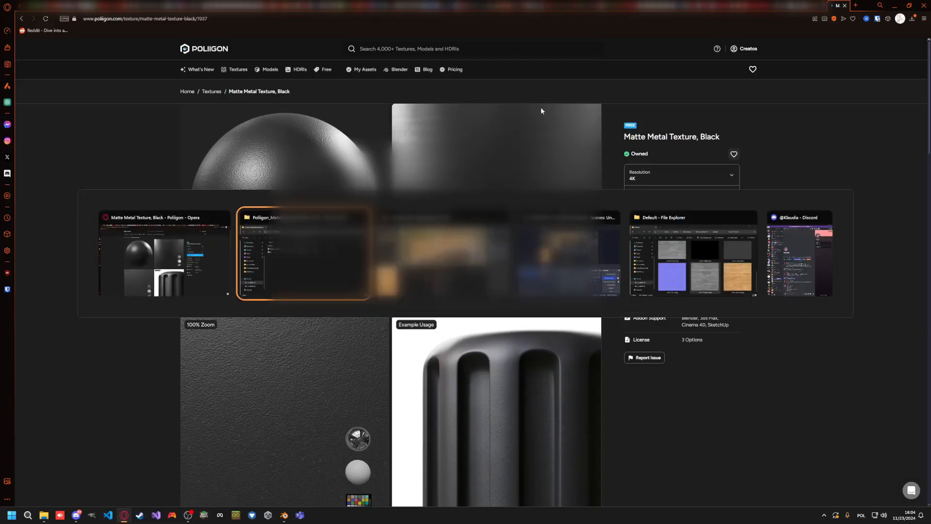
click(398, 289)
Step: Create a new material for the table frame and load the Poliigon_MetalPaintedMatte_7037 4K maps using Principled Texture Setup
click(286, 246)
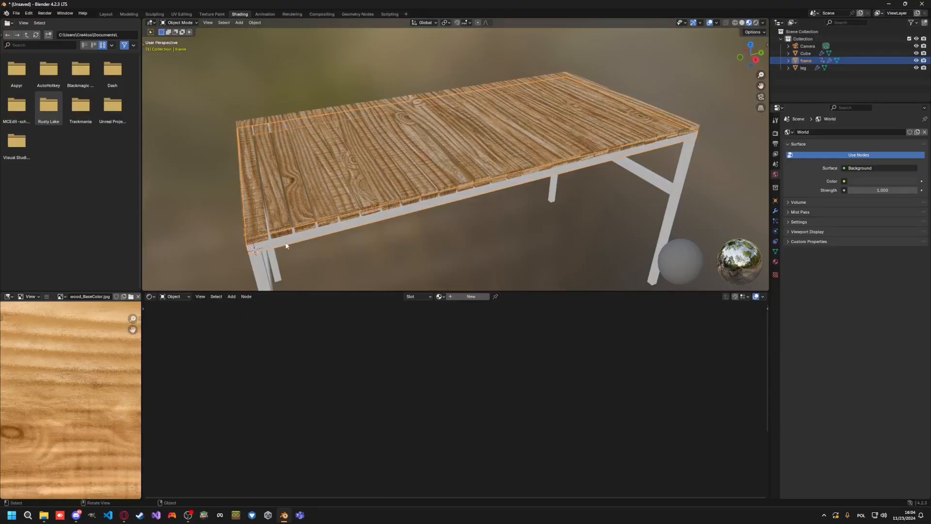
click(460, 296)
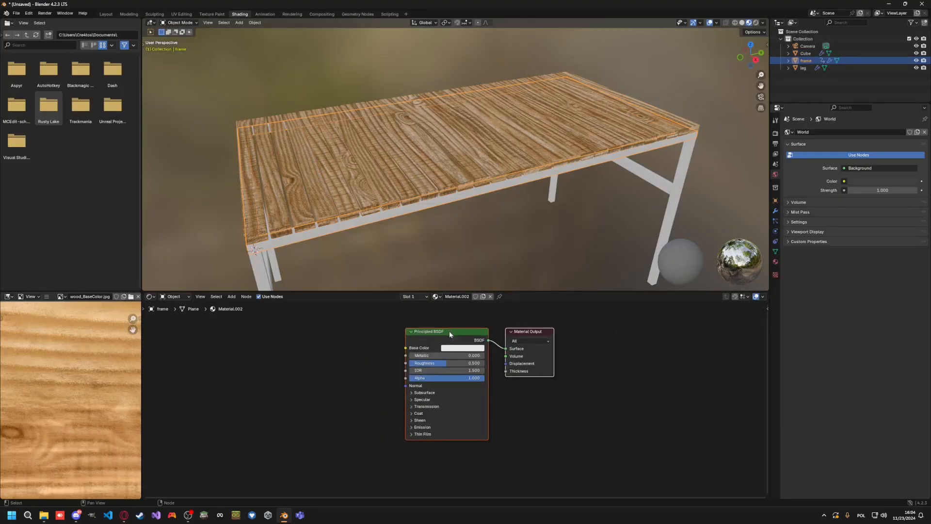
key(ctrl+shift+t)
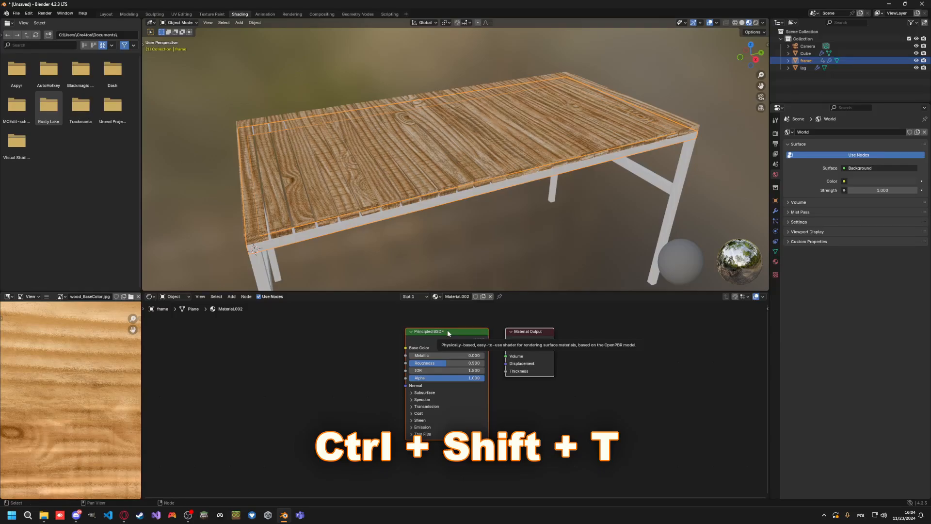
click(447, 330)
key(ctrl+shift+t)
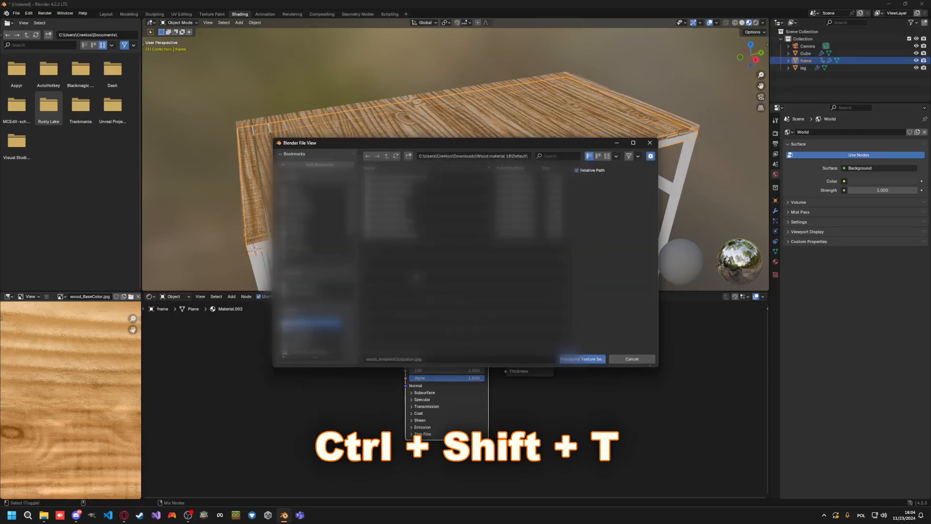
click(387, 156)
click(387, 156)
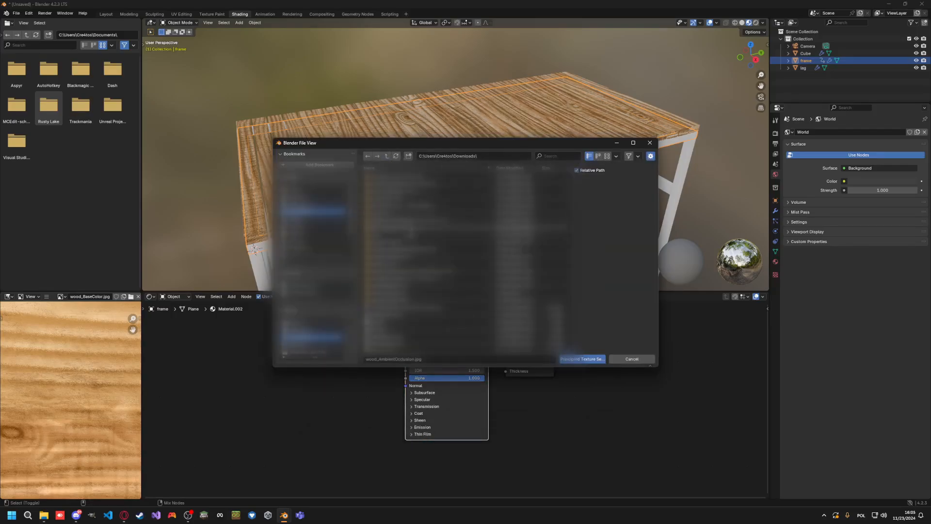
text(Poliigon_MetalPaintedMatte_7037\4K\)
key(Return)
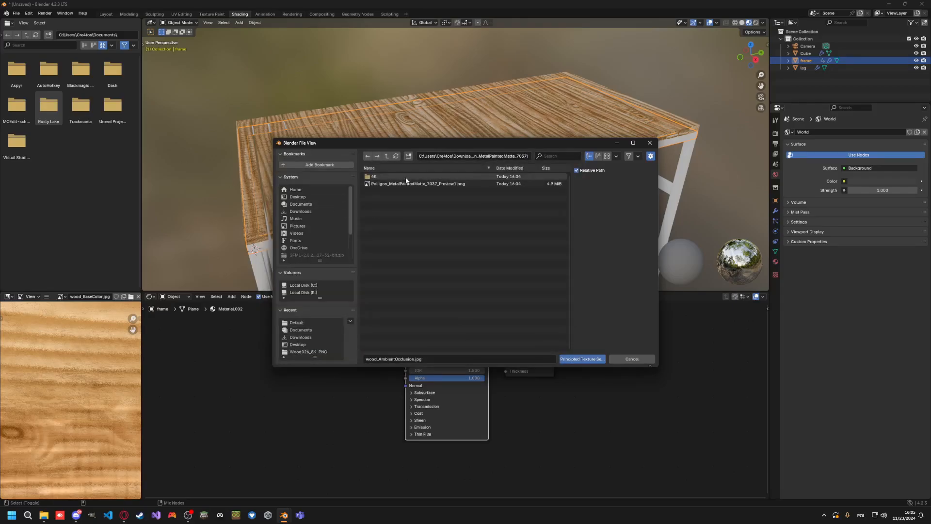
drag(428, 287, 454, 186)
click(592, 359)
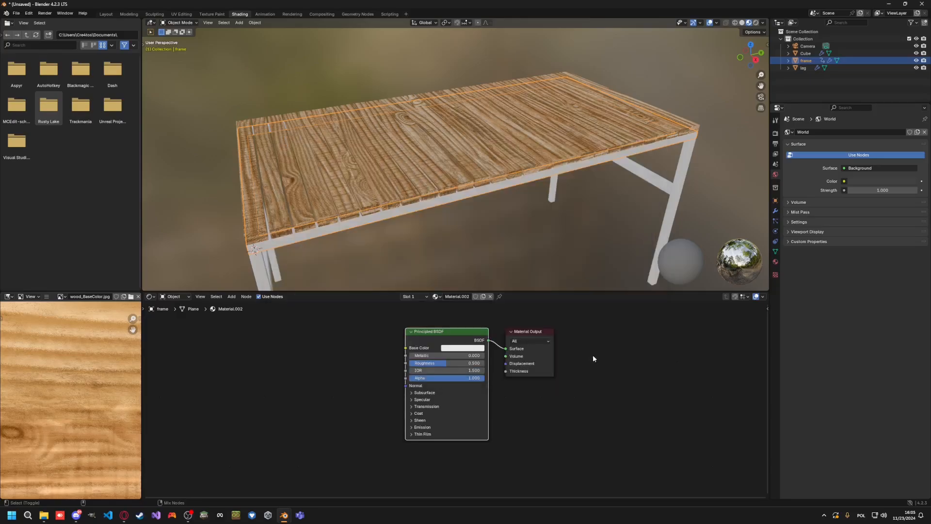
scroll(563, 371, down, 5)
middle_drag(550, 382, 543, 329)
scroll(332, 251, up, 4)
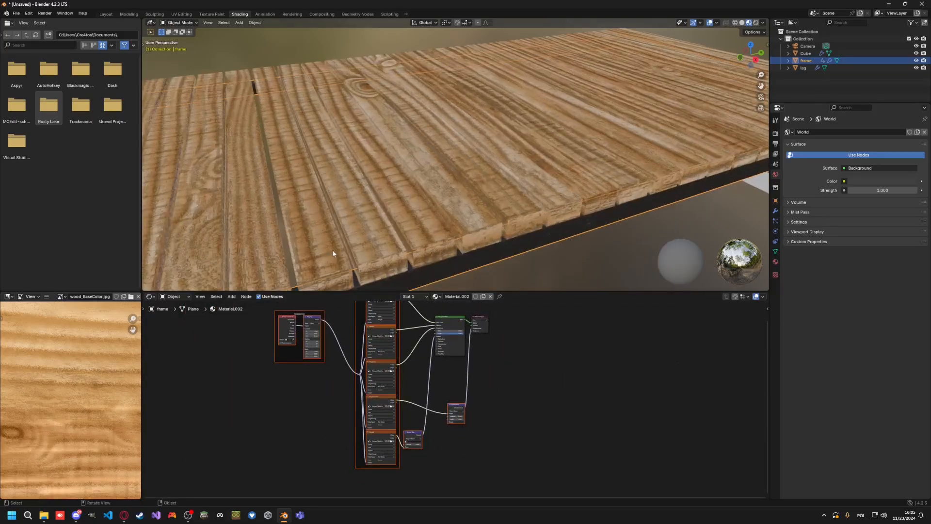
Step: Assign the frame's metal material, Material.002, to the table legs
shift+middle_drag(451, 253, 483, 176)
scroll(509, 177, down, 6)
click(327, 214)
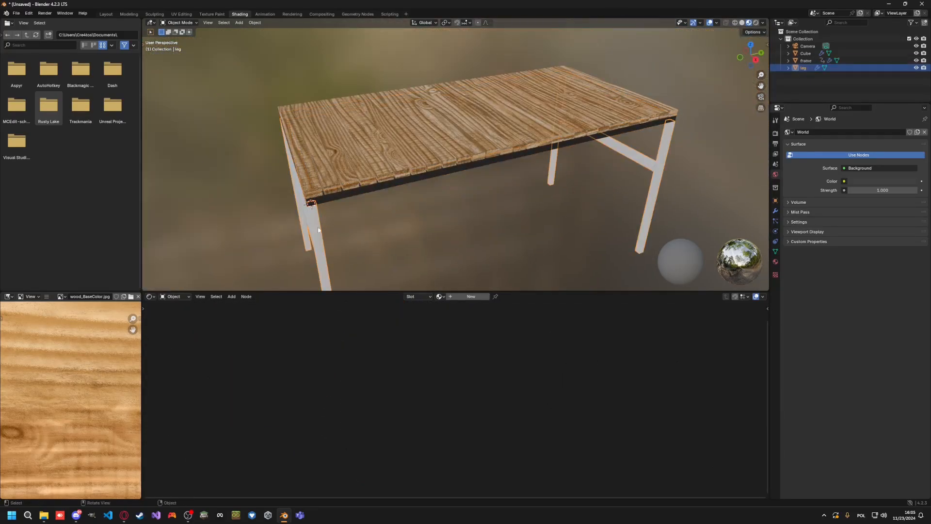
click(440, 296)
click(459, 321)
mouse_move(380, 234)
middle_down()
mouse_move(432, 191)
mouse_move(453, 191)
mouse_move(374, 219)
middle_up()
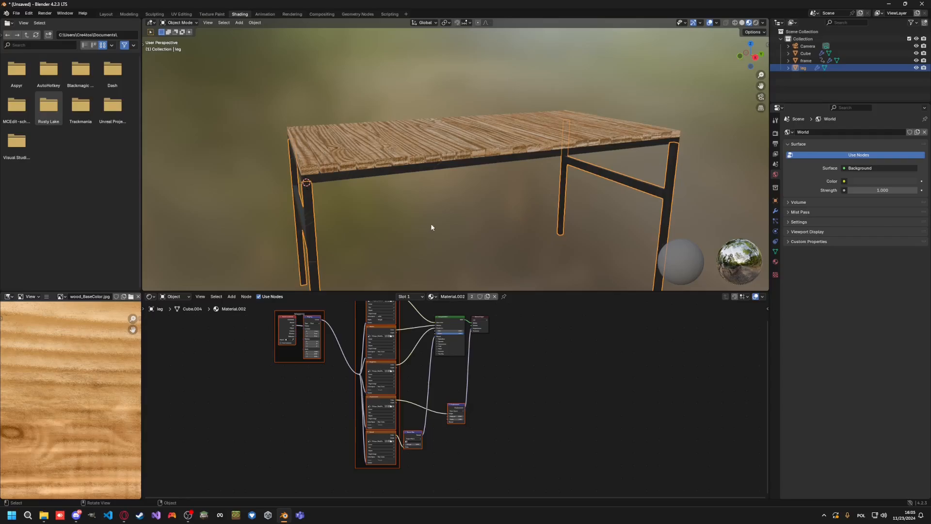
middle_drag(431, 228, 503, 219)
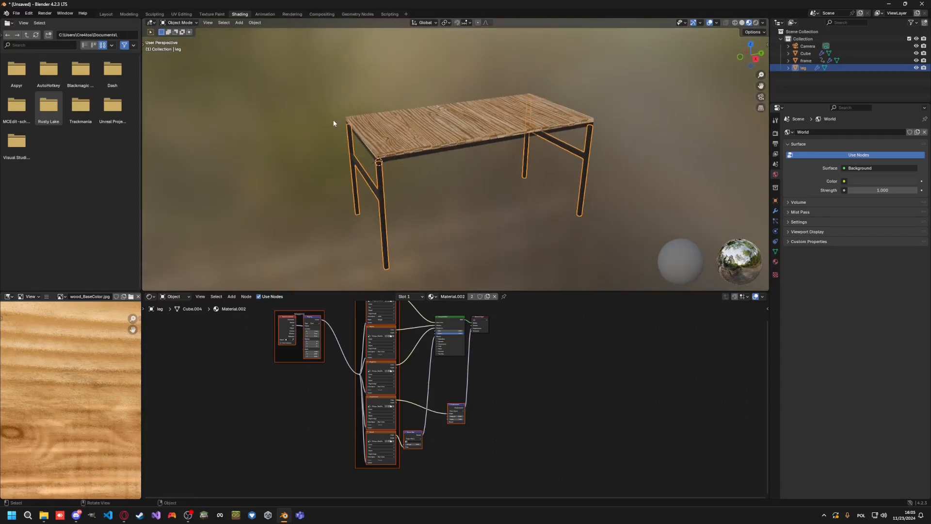
Step: Switch to the Layout workspace and align the camera to an angled view of the table
click(106, 14)
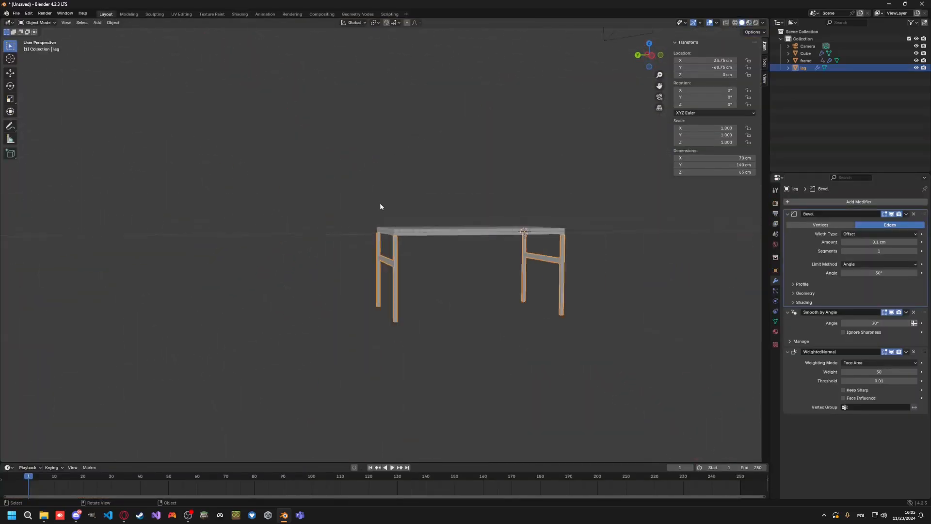
middle_drag(380, 206, 506, 280)
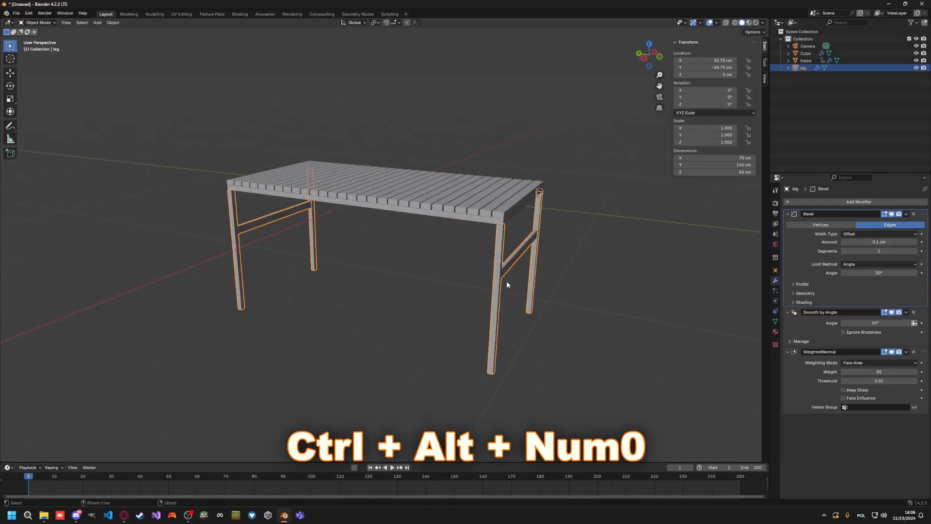
key(ctrl+alt+KP_0)
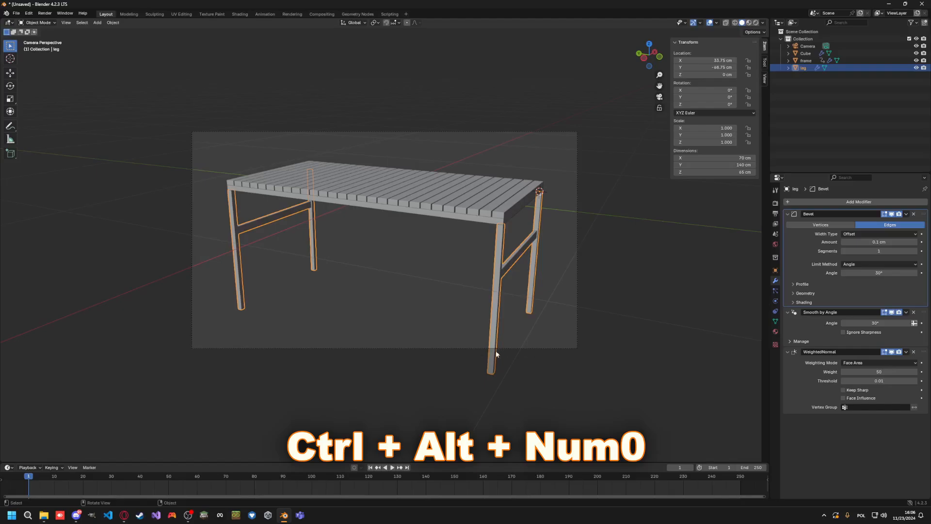
Step: Reframe the camera with Camera to View enabled so the whole table fits, and disable the lock again
click(764, 78)
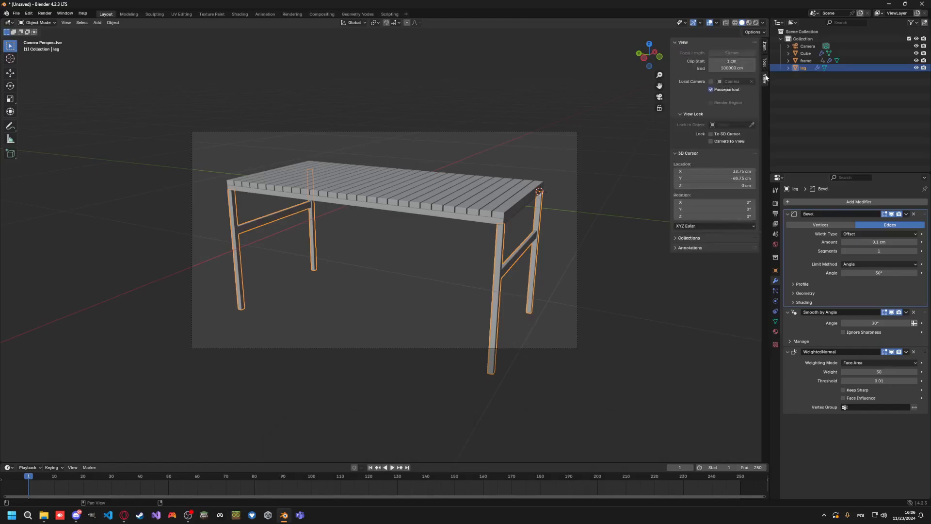
click(712, 141)
scroll(540, 156, down, 2)
shift+middle_drag(491, 222, 466, 216)
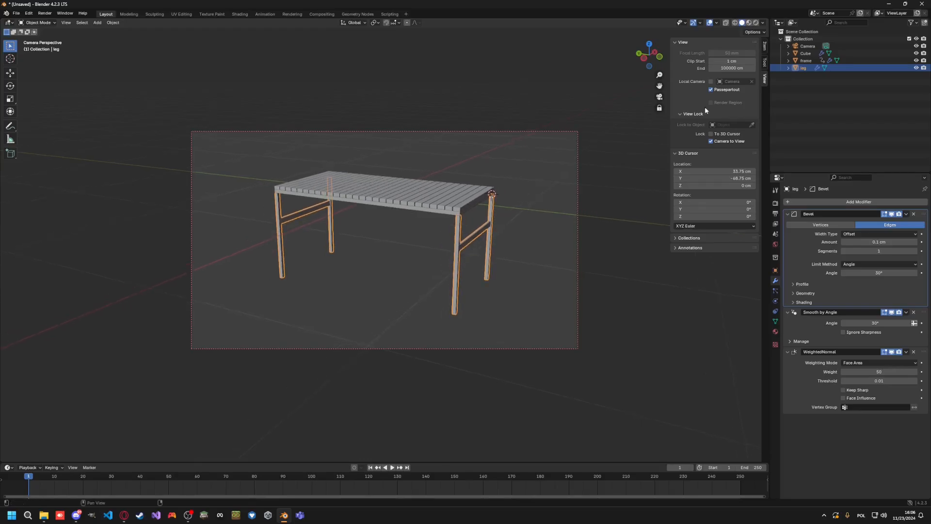
click(710, 141)
key(KP_0)
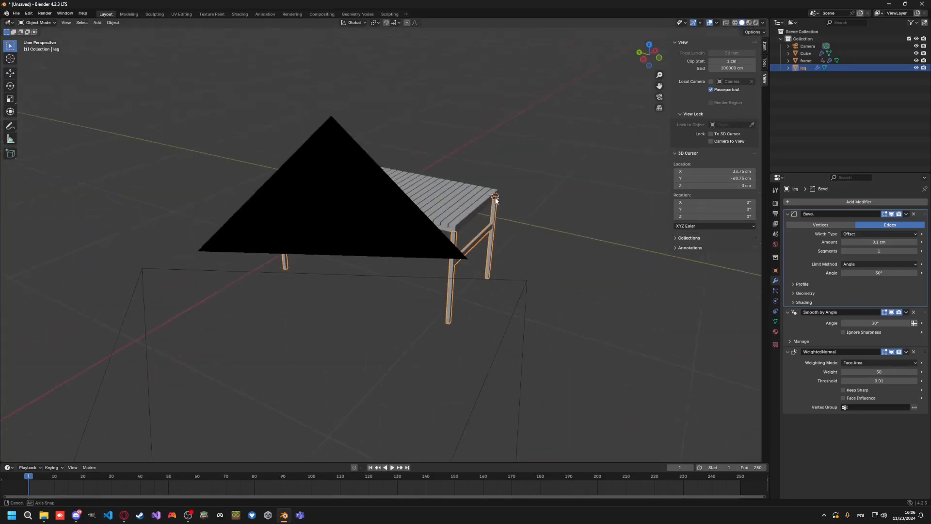
Step: Add a Sun light to the scene
middle_drag(534, 196, 243, 439)
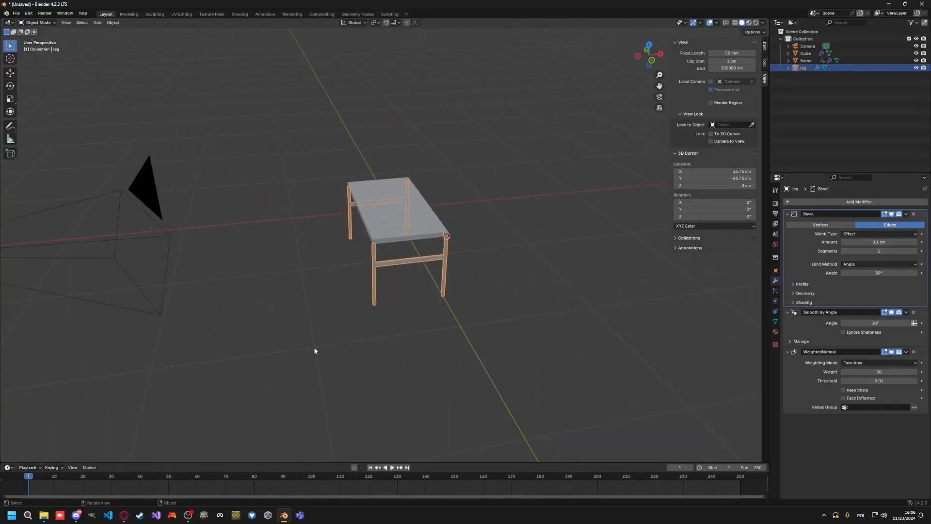
key(shift+a)
text(sun)
key(Return)
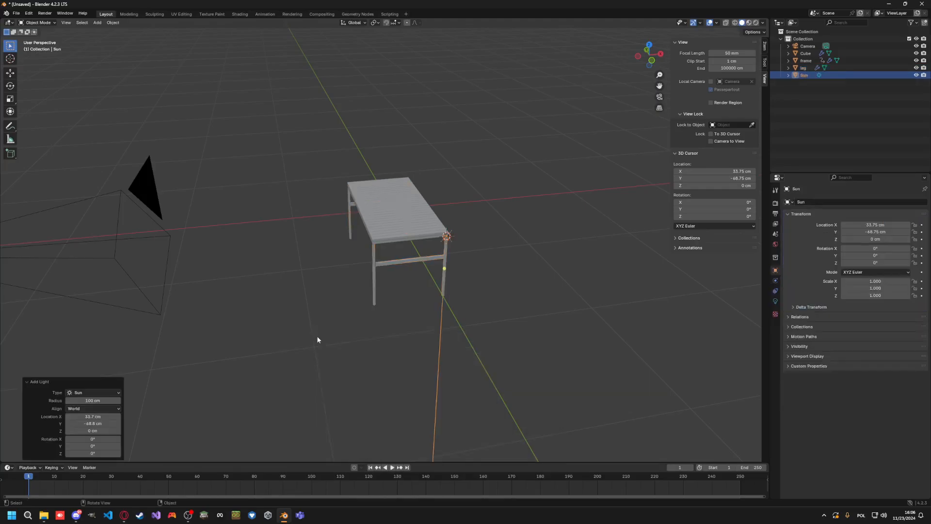
Step: Move the sun above and beside the table to about X -156, Y 73, Z 185 cm and angle it toward the table
key(g)
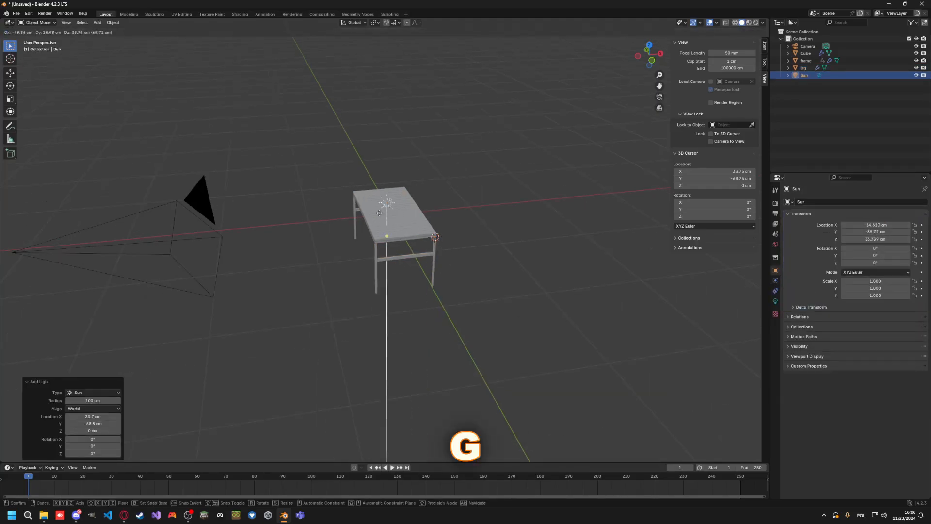
click(244, 87)
drag(243, 88, 320, 178)
middle_drag(320, 177, 376, 224)
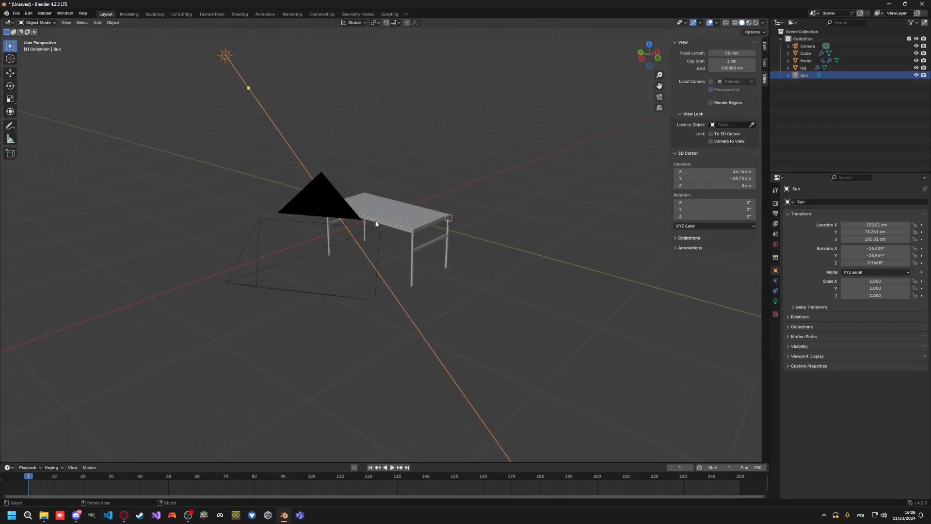
Step: Render a test image of the table, inspect the lighting and close the render window
click(44, 13)
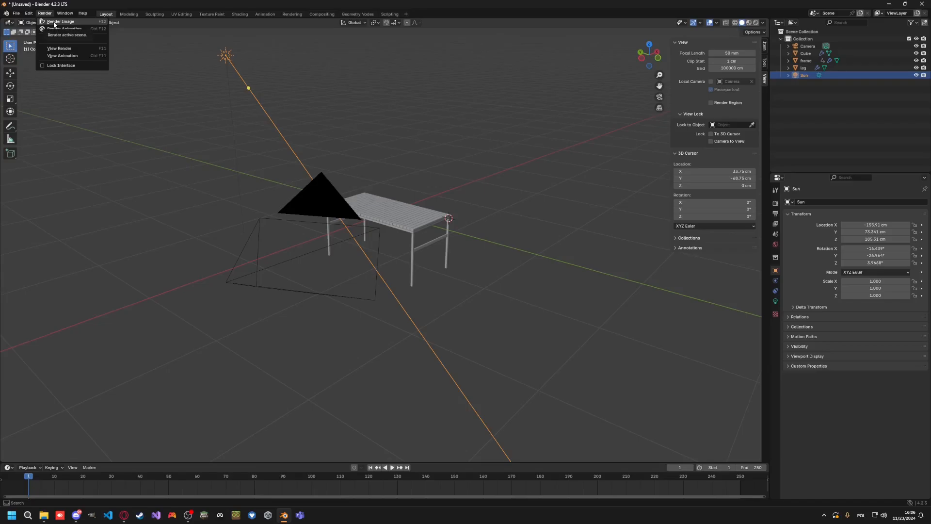
click(55, 21)
middle_drag(445, 174, 457, 198)
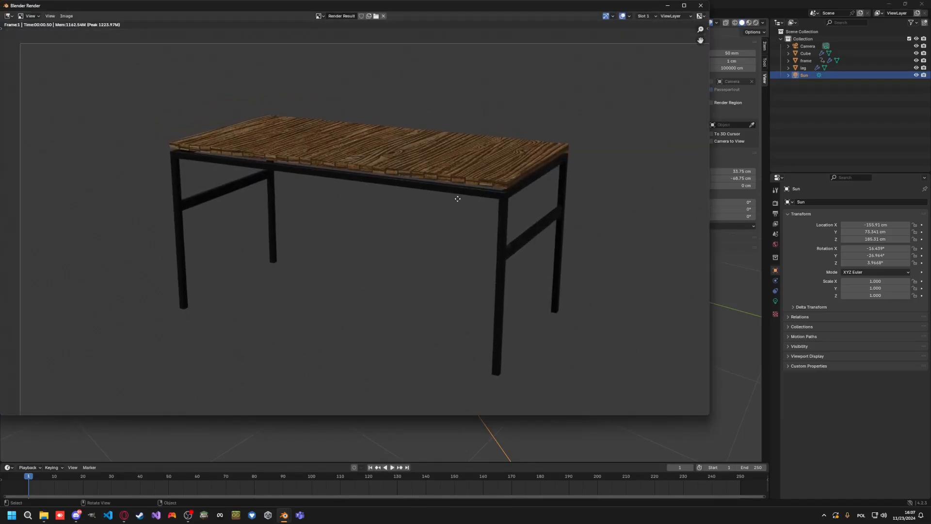
middle_drag(326, 205, 455, 242)
key(Escape)
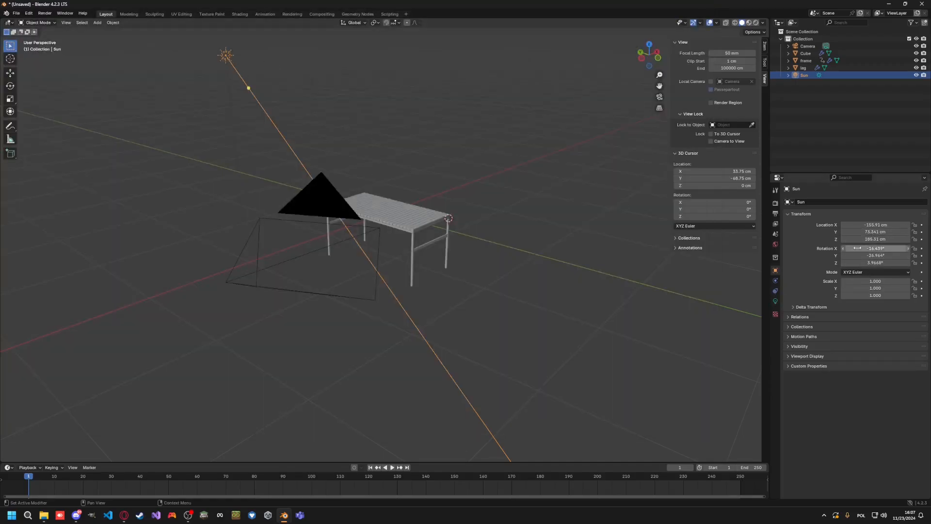
Step: Set the sun light's strength to 10
click(774, 314)
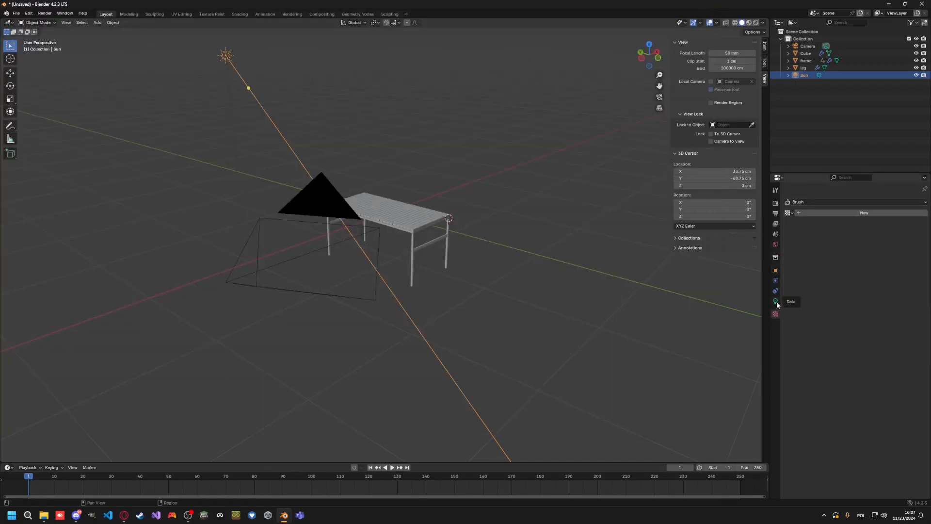
click(776, 301)
click(887, 252)
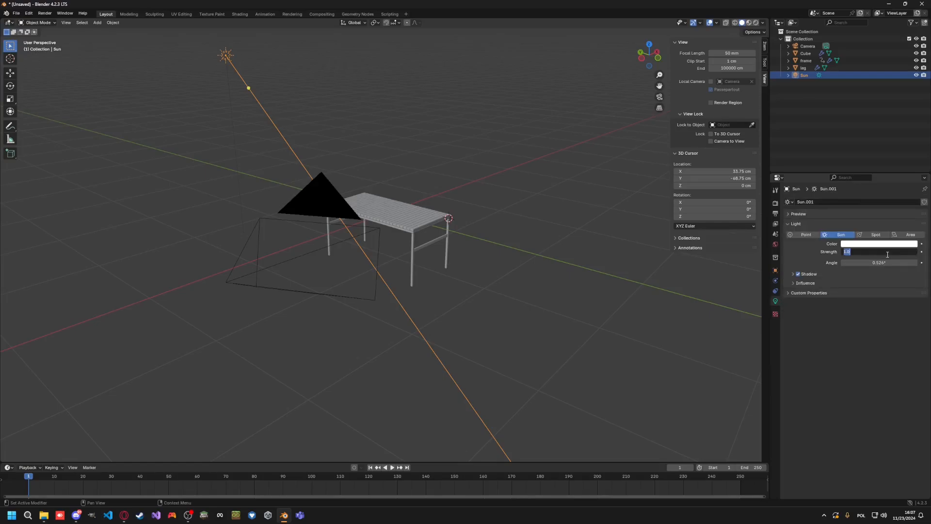
key(Return)
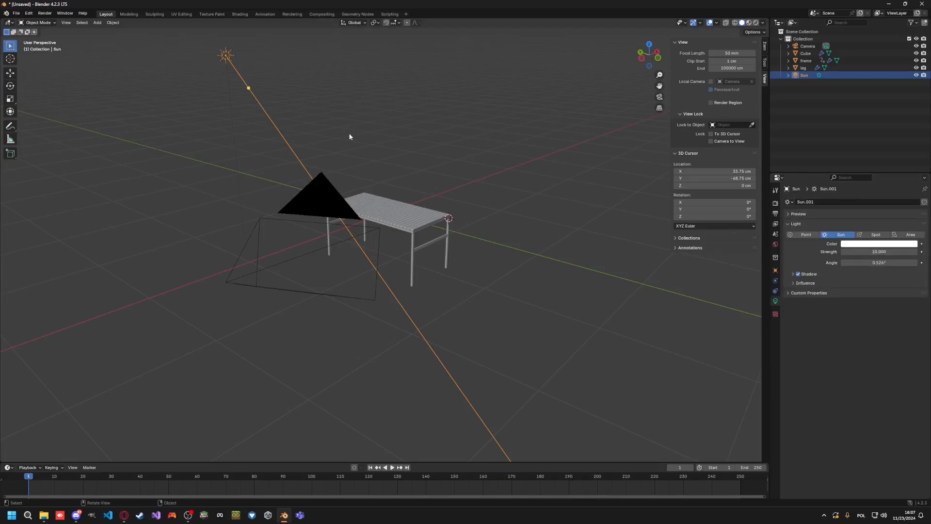
Step: Render the image again with the stronger sunlight and examine the wood top and metal frame
click(45, 13)
click(56, 20)
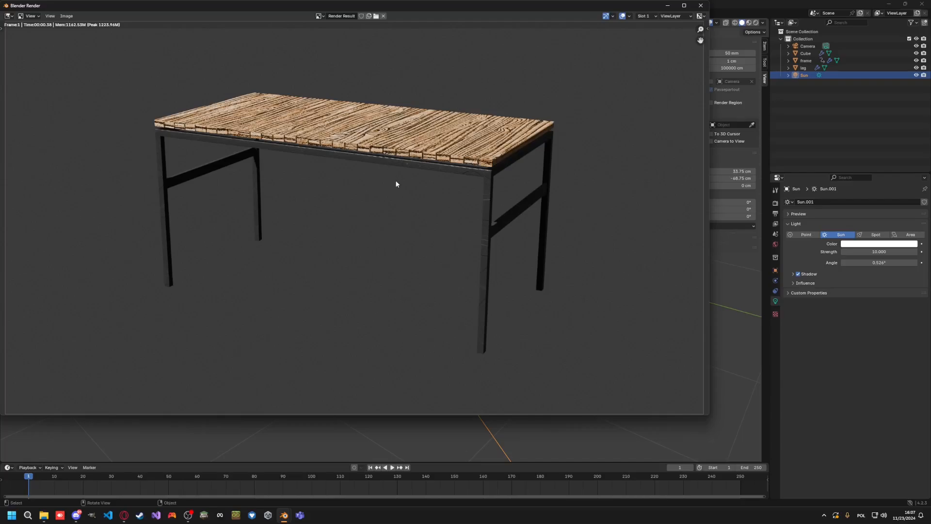
middle_drag(462, 217, 487, 157)
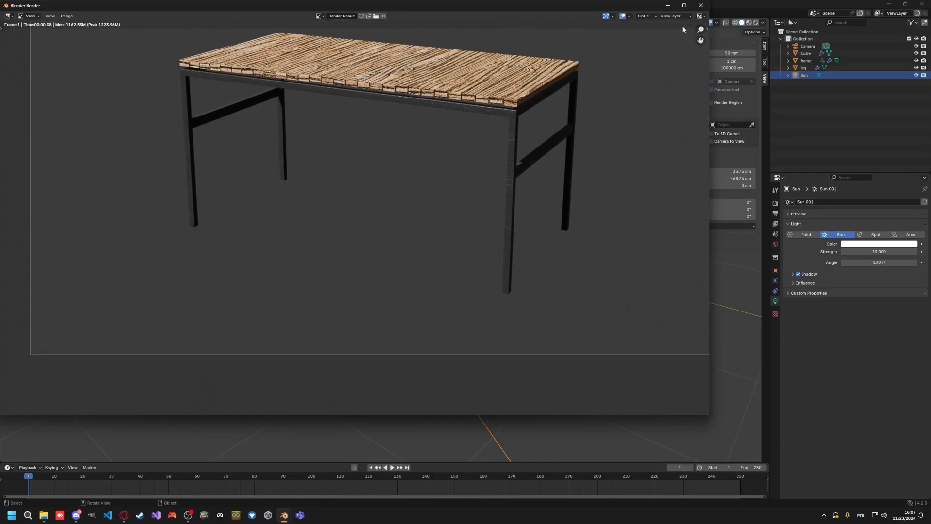
Step: Set the sun light's strength to 5 and render the image again
click(668, 6)
scroll(509, 234, up, 7)
middle_drag(519, 226, 502, 235)
scroll(490, 226, down, 11)
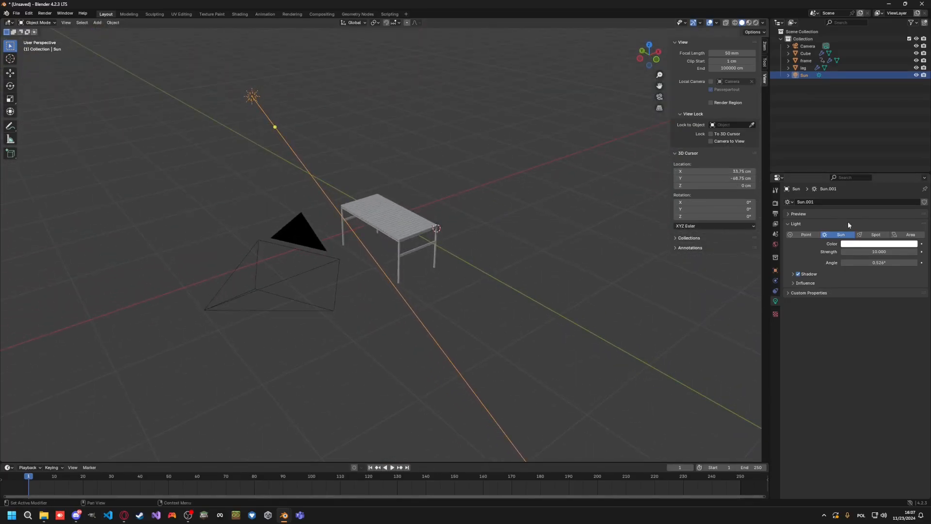
key(Return)
click(44, 14)
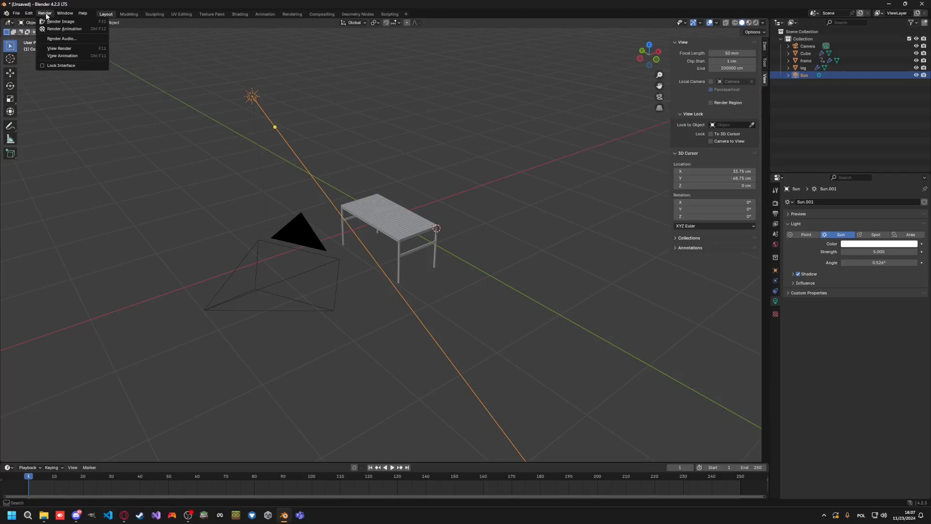
click(54, 20)
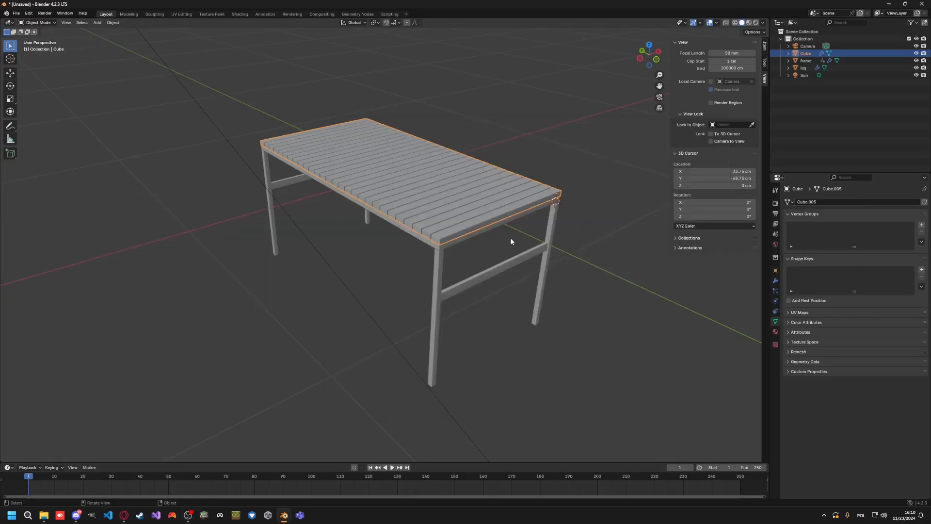
Step: Apply the location, rotation and scale transforms to the slatted tabletop
key(ctrl+a)
click(477, 223)
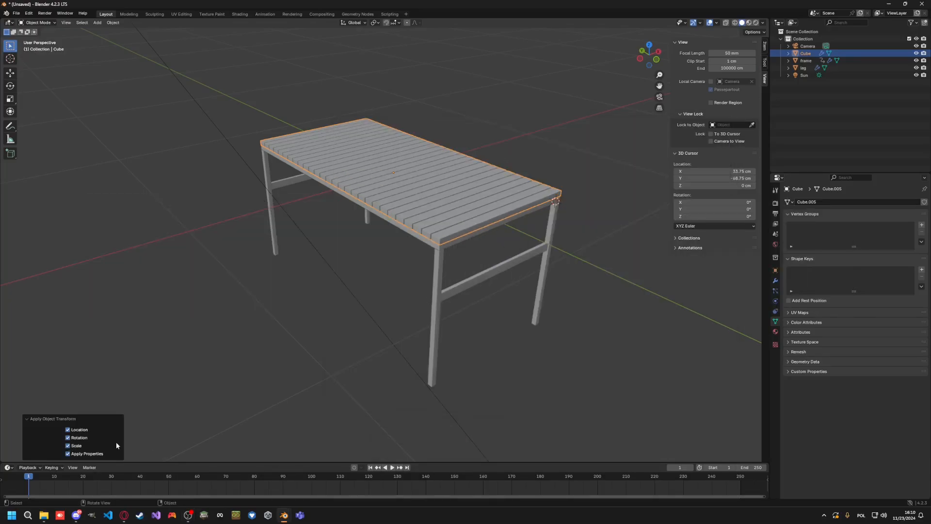
click(315, 364)
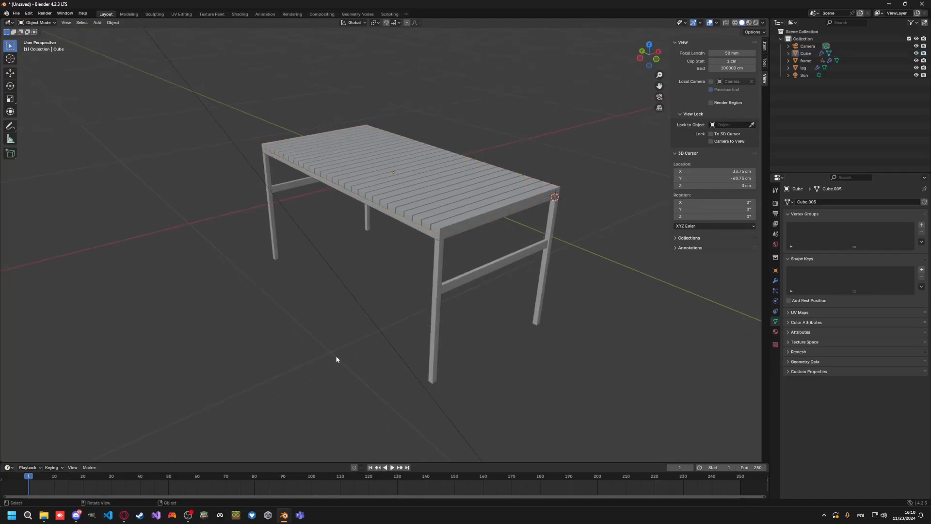
Step: Render the image again to check the wood texture on the tabletop and close the render
key(alt+Tab)
click(45, 14)
click(60, 23)
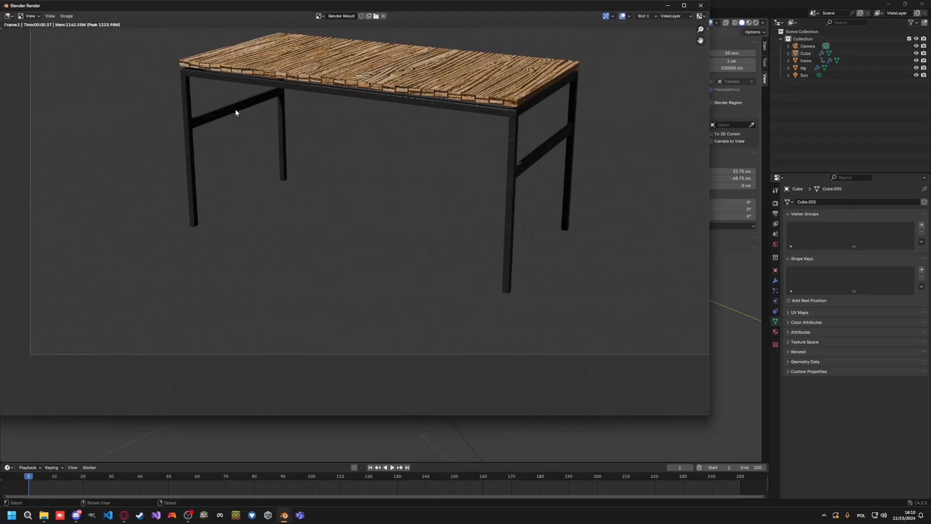
key(Escape)
Step: Apply the location, rotation and scale transforms to the table legs
click(436, 244)
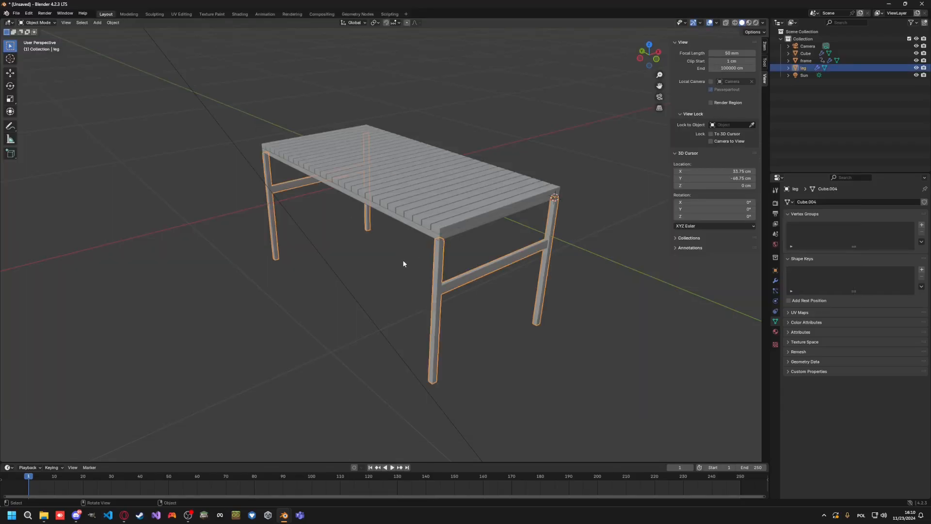
key(ctrl+a)
click(370, 262)
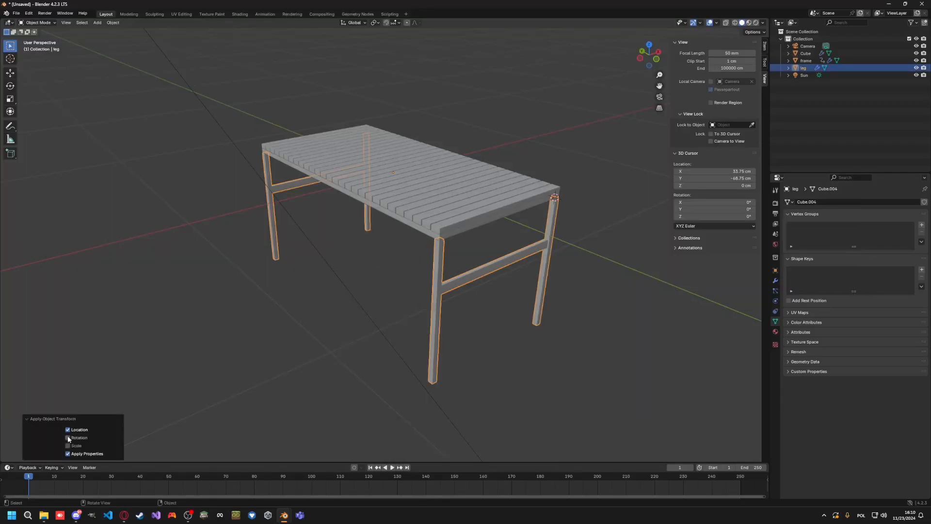
click(170, 392)
click(441, 251)
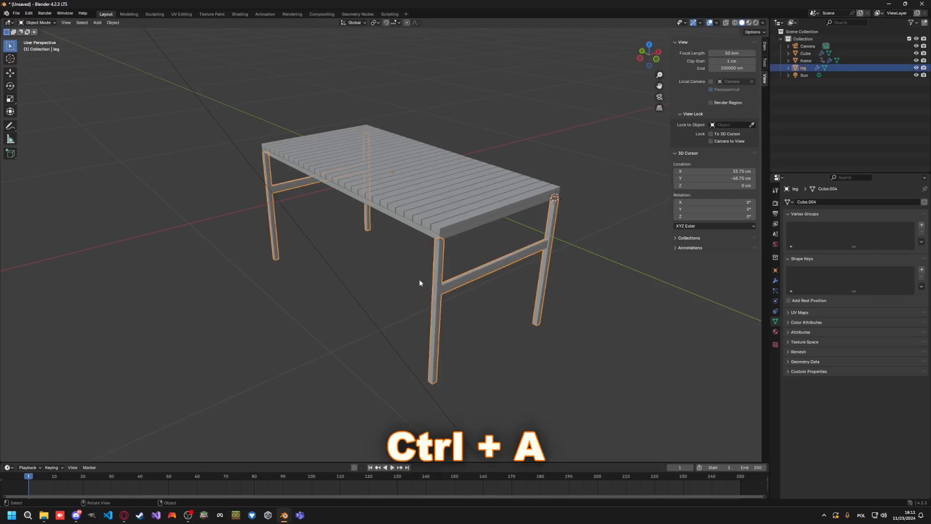
key(ctrl+a)
click(383, 298)
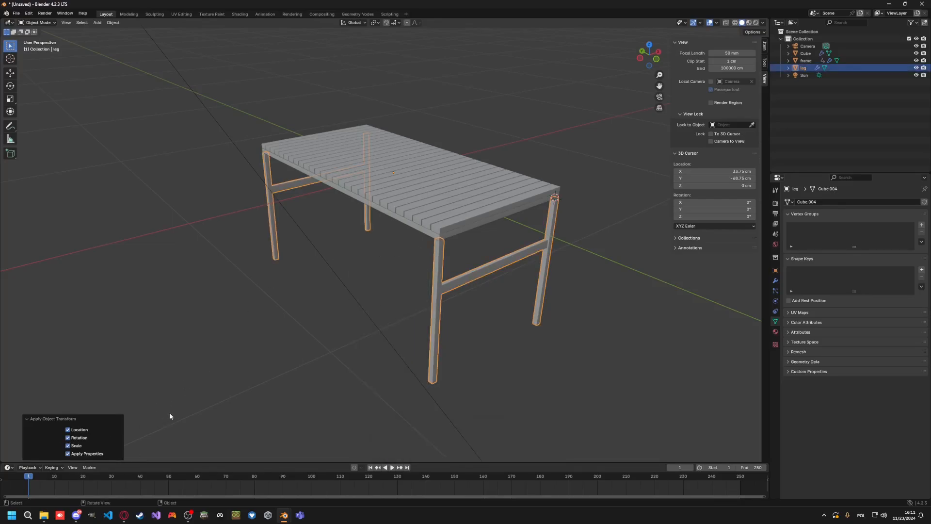
click(357, 293)
Step: Apply the location, rotation and scale transforms to the frame under the tabletop
click(430, 234)
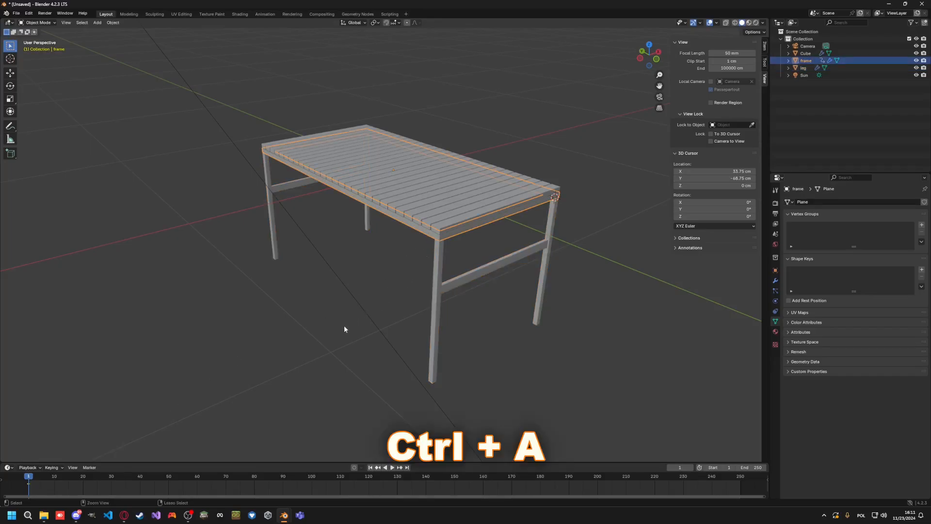
key(ctrl+a)
click(311, 318)
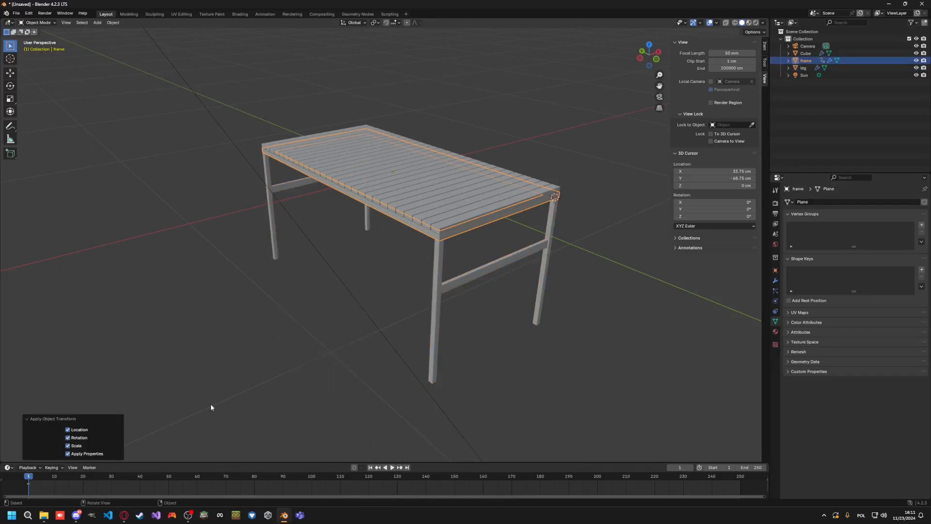
click(387, 336)
Step: Render the table once more and examine the wood slats and metal frame textures up close
click(44, 13)
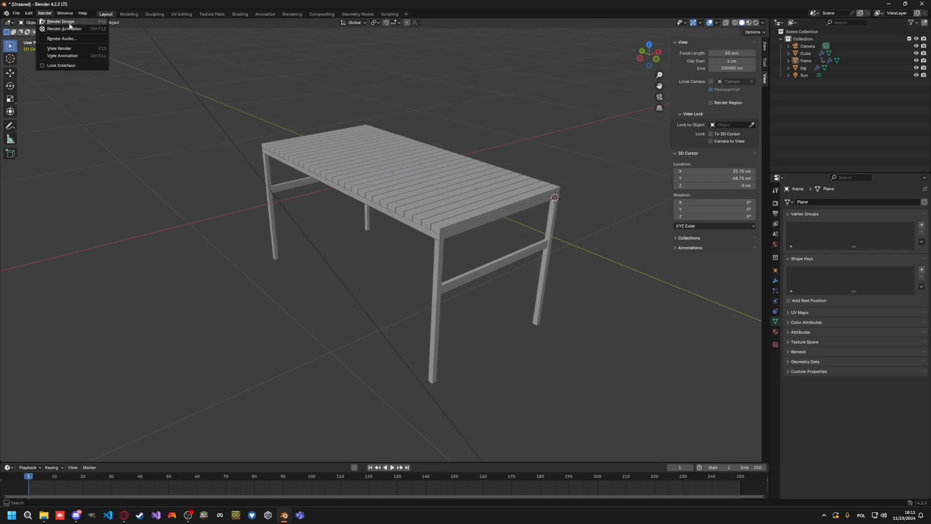
click(57, 24)
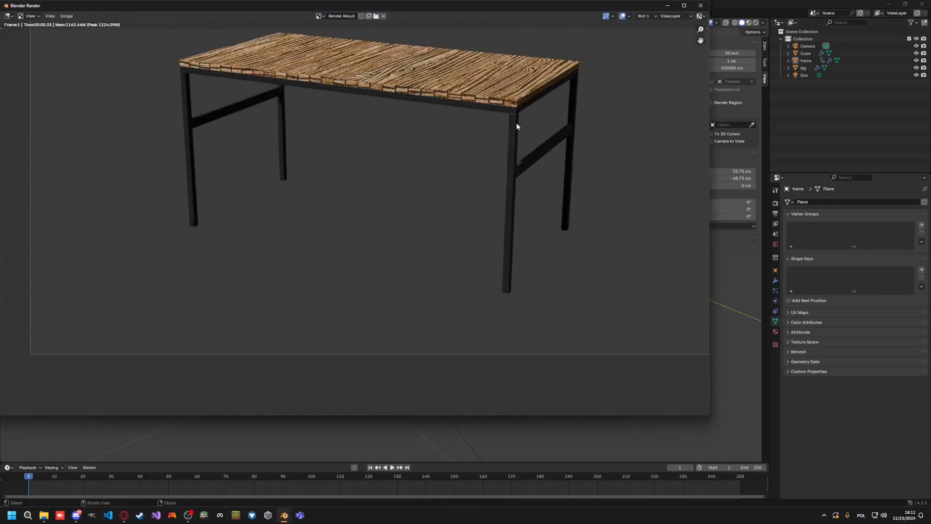
middle_drag(417, 147, 444, 219)
scroll(426, 218, down, 4)
scroll(434, 217, up, 3)
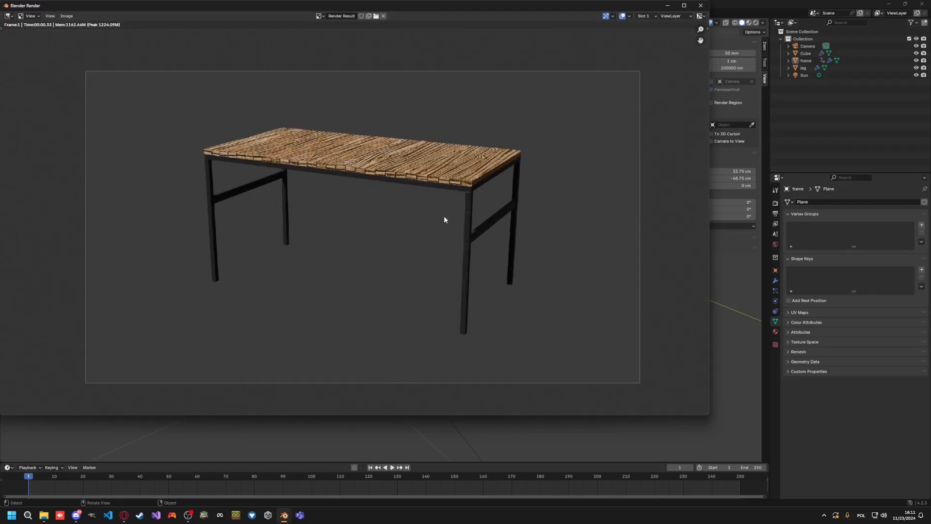
scroll(442, 216, up, 5)
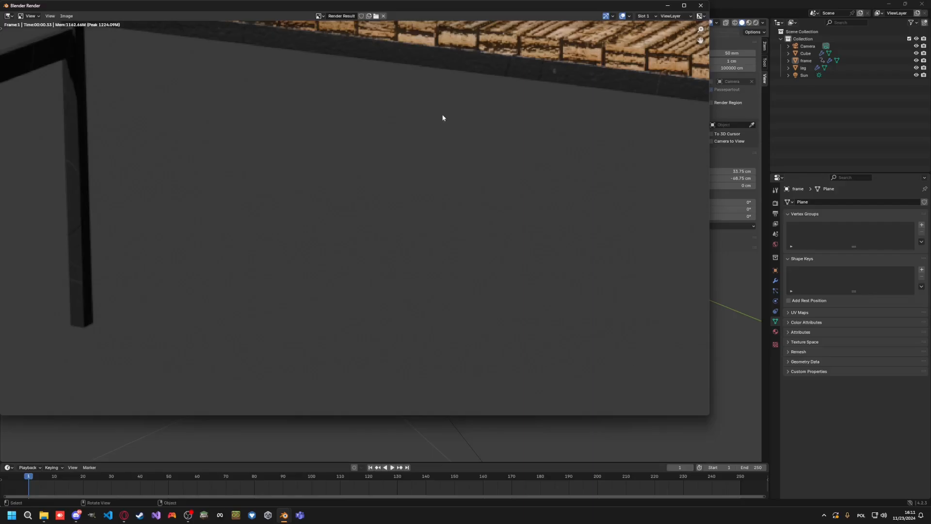